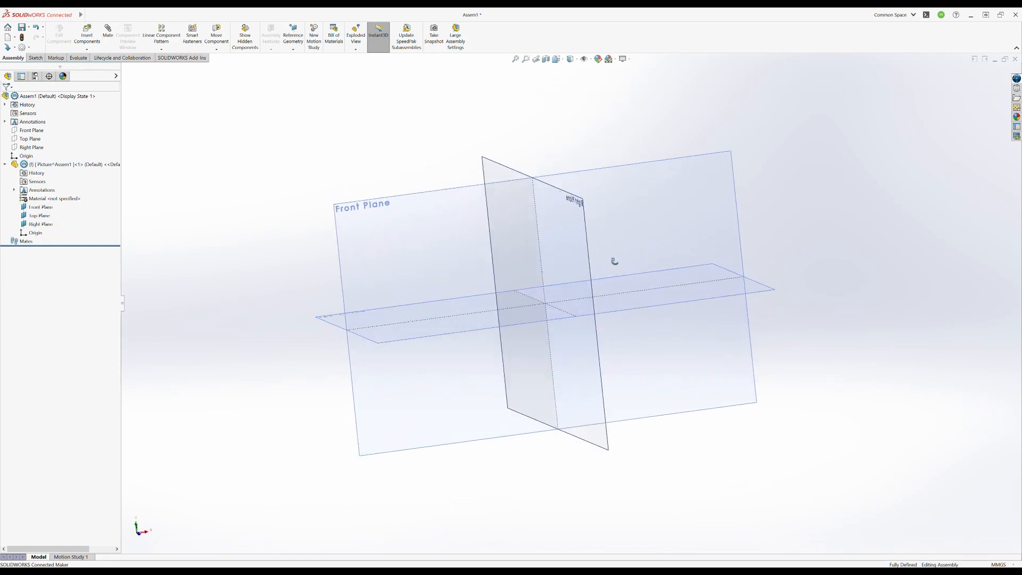
# - Edit the Picture part within the assembly and start a sketch on its Front Plane
pyautogui.moveTo(400, 258); pyautogui.dragTo(403, 255, button='middle')
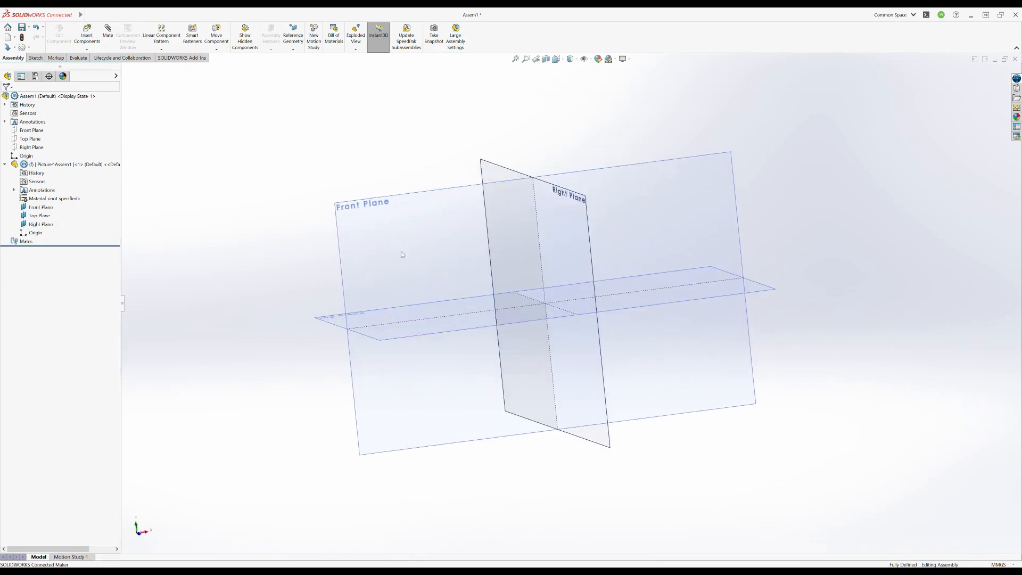
pyautogui.click(345, 213)
pyautogui.press('Escape')
pyautogui.click(74, 164)
pyautogui.click(59, 35)
pyautogui.click(41, 208)
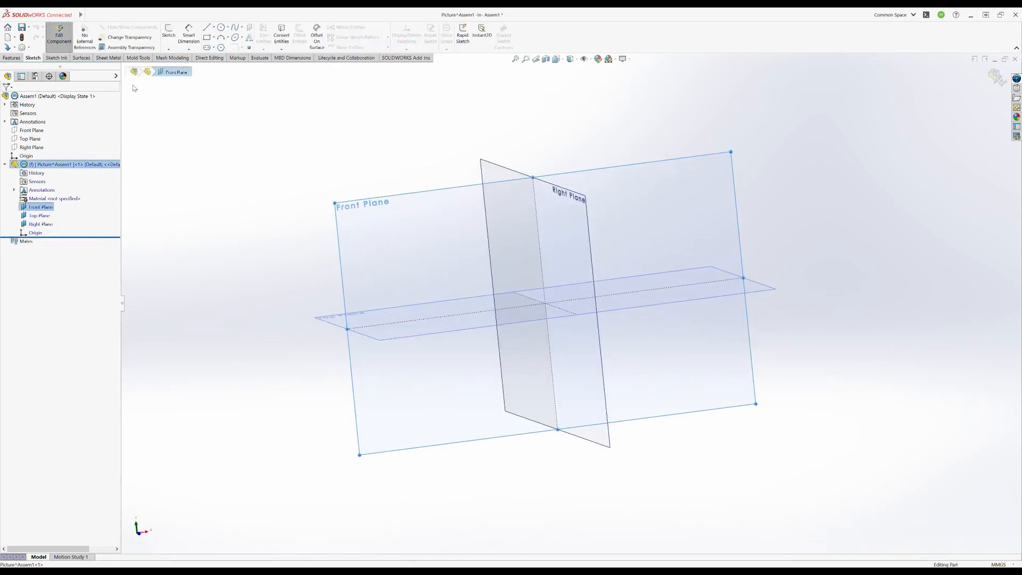
pyautogui.click(169, 33)
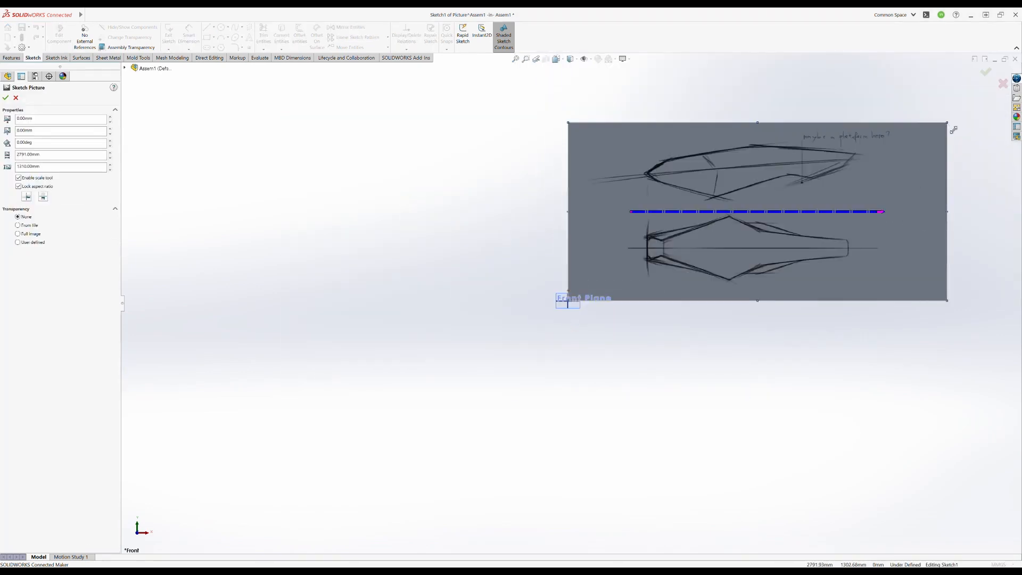
# - Shrink the sketch picture to about 153 mm wide, keeping its aspect ratio
pyautogui.moveTo(948, 124); pyautogui.dragTo(612, 280)
pyautogui.scroll(-4, 584, 304)
pyautogui.scroll(4, 584, 304)
pyautogui.scroll(-9, 583, 305)
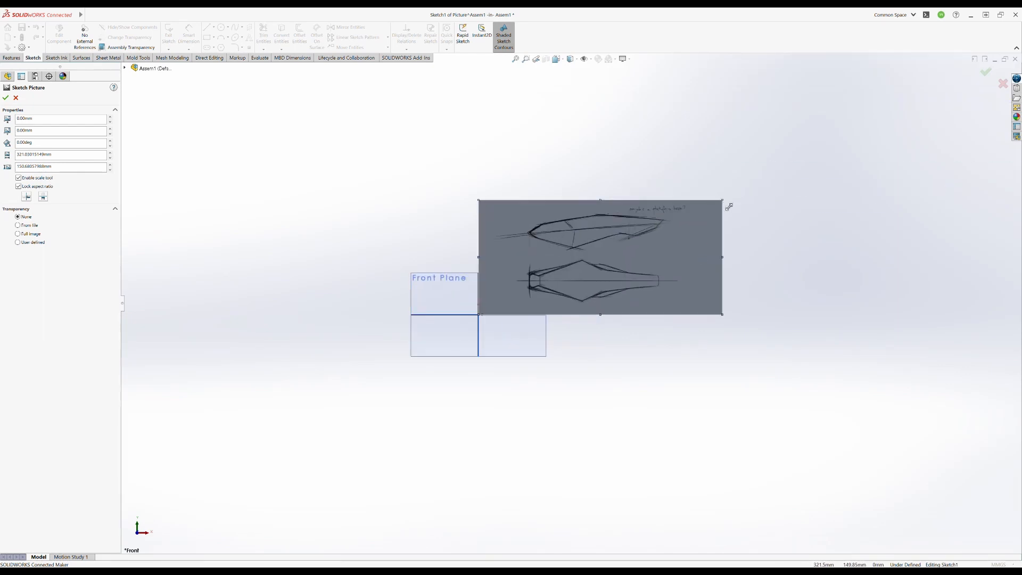
pyautogui.moveTo(729, 207); pyautogui.dragTo(595, 260)
pyautogui.scroll(-5, 532, 297)
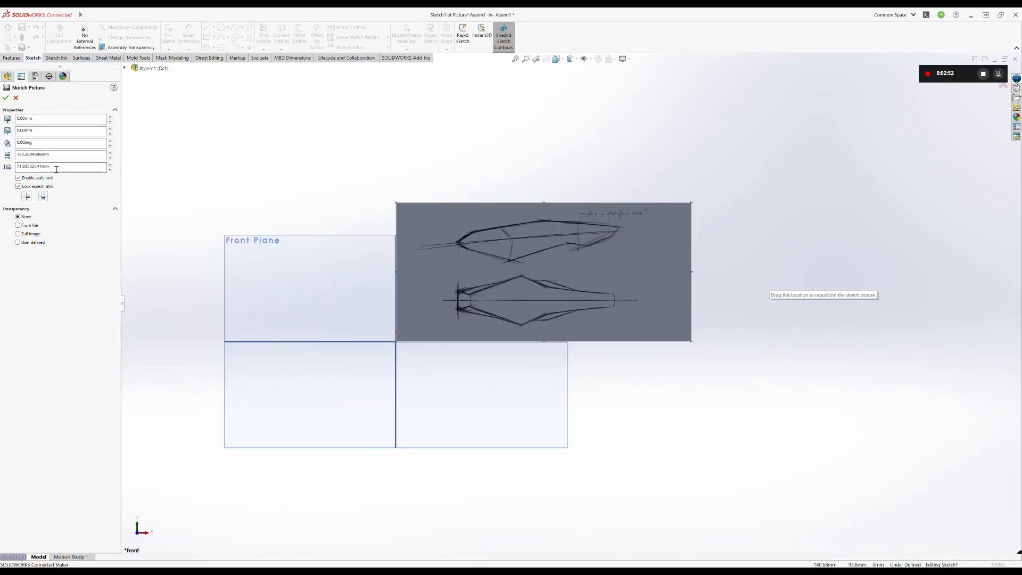
# - Enlarge the sketch picture to about 2354 mm wide, keeping its lower-left corner at the origin
pyautogui.scroll(6, 570, 300)
pyautogui.moveTo(604, 286)
pyautogui.mouseDown()
pyautogui.moveTo(734, 214)
pyautogui.moveTo(991, 121)
pyautogui.mouseUp()
pyautogui.scroll(5, 991, 121)
pyautogui.moveTo(738, 221); pyautogui.dragTo(978, 110)
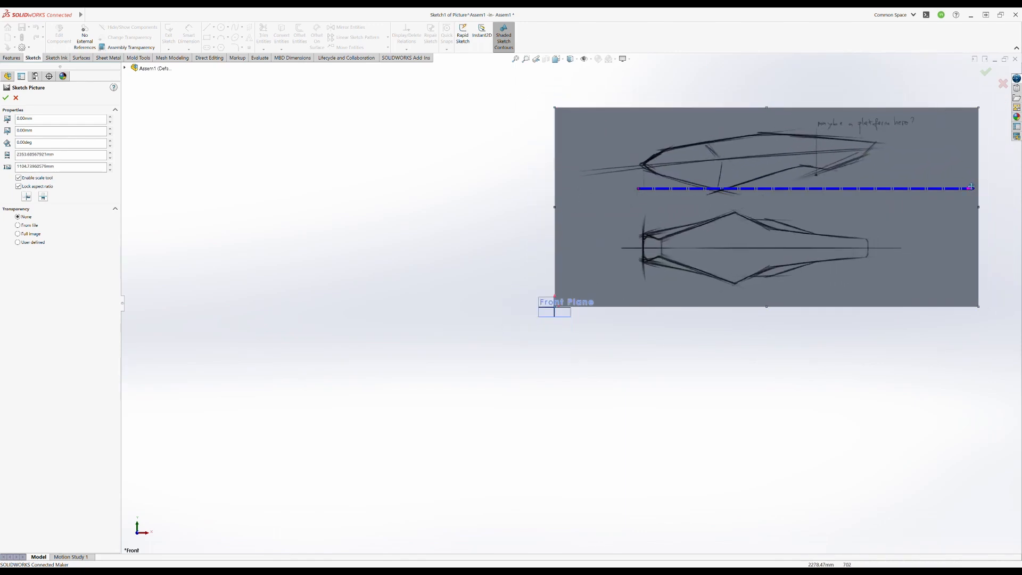
# - Nudge the sketch picture's lower-left corner near the origin
pyautogui.scroll(2, 573, 294)
pyautogui.moveTo(572, 295); pyautogui.dragTo(572, 295)
pyautogui.scroll(-8, 559, 299)
pyautogui.scroll(4, 580, 298)
pyautogui.scroll(-12, 577, 304)
pyautogui.moveTo(547, 335); pyautogui.dragTo(547, 345)
pyautogui.scroll(12, 545, 333)
pyautogui.scroll(5, 544, 332)
pyautogui.scroll(-4, 530, 296)
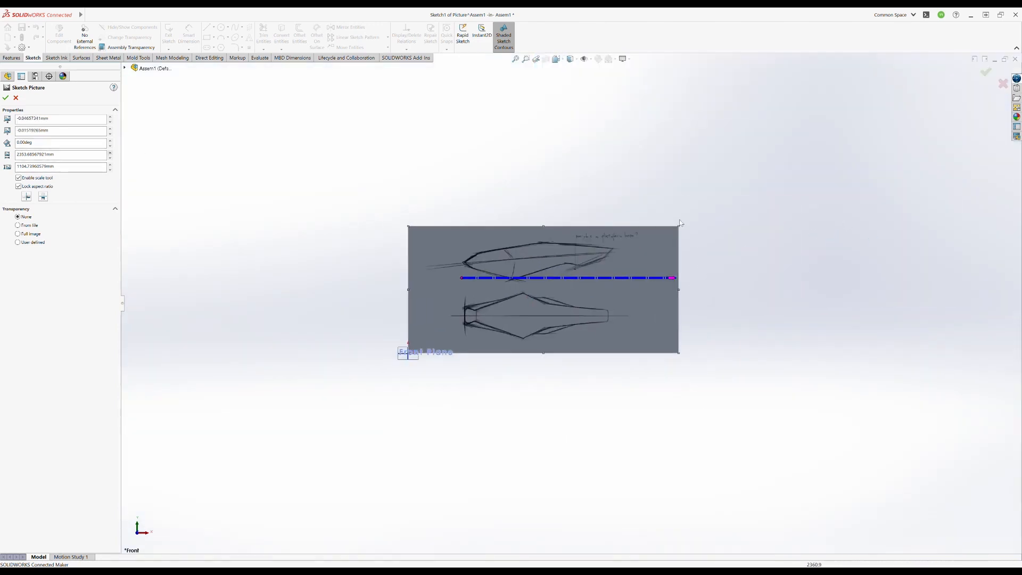
# - Enlarge the sketch picture to about 3907 mm wide, accept it and exit the sketch
pyautogui.moveTo(684, 231)
pyautogui.mouseDown()
pyautogui.moveTo(855, 170)
pyautogui.moveTo(872, 134)
pyautogui.mouseUp()
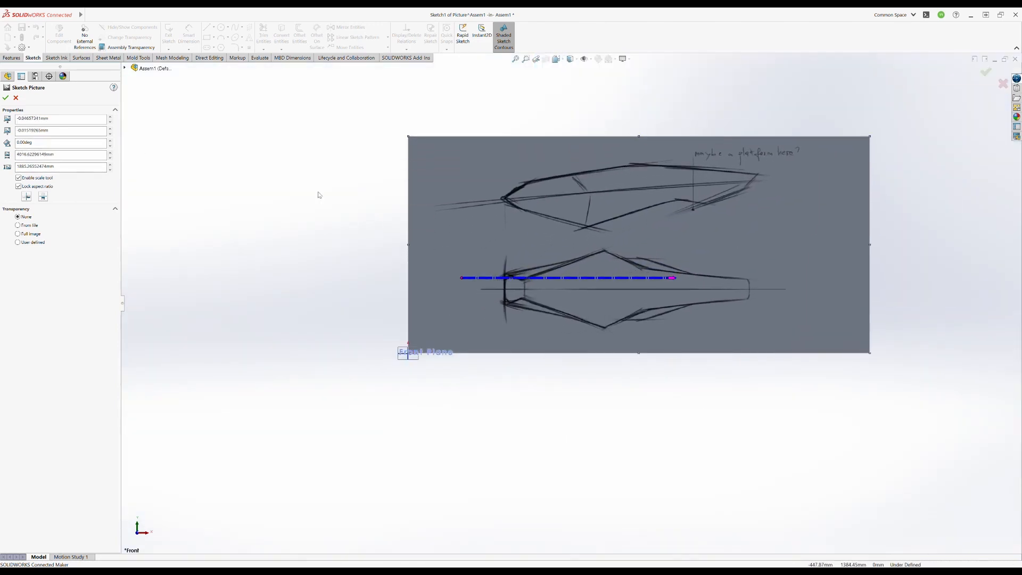
pyautogui.click(110, 159)
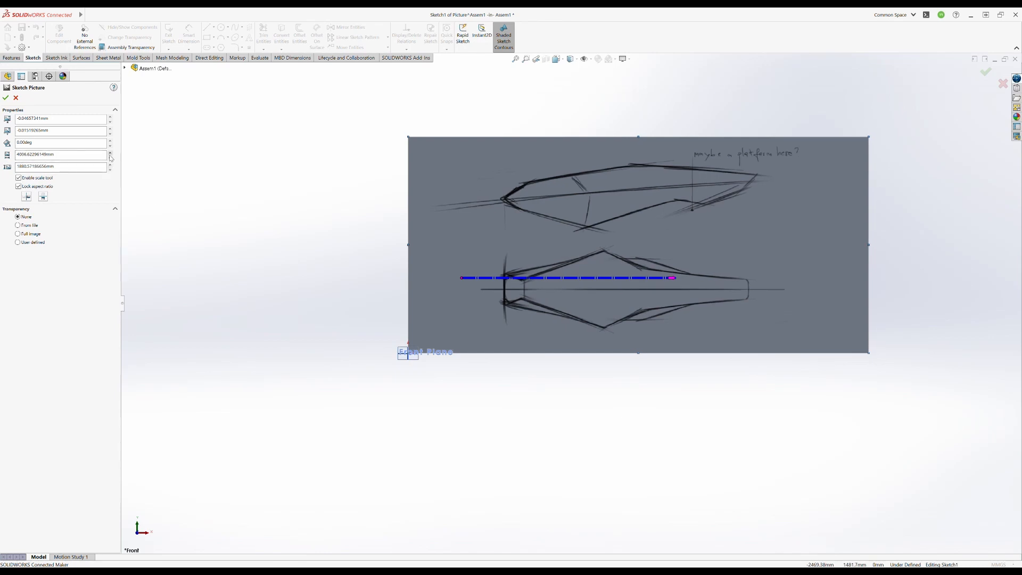
pyautogui.press('Return')
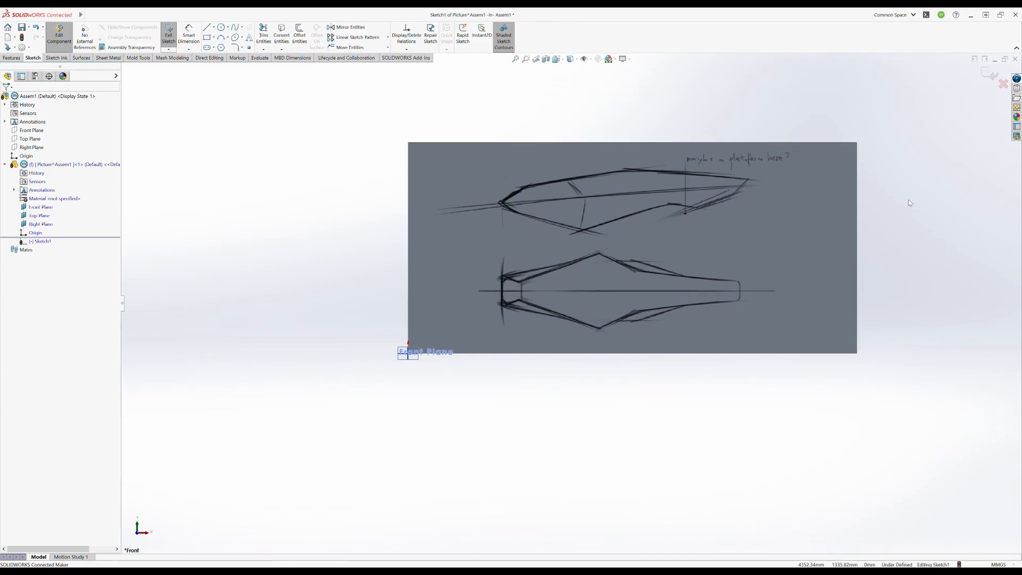
pyautogui.click(168, 36)
pyautogui.keyDown('ctrl'); pyautogui.moveTo(772, 248); pyautogui.dragTo(621, 264, button='middle'); pyautogui.keyUp('ctrl')
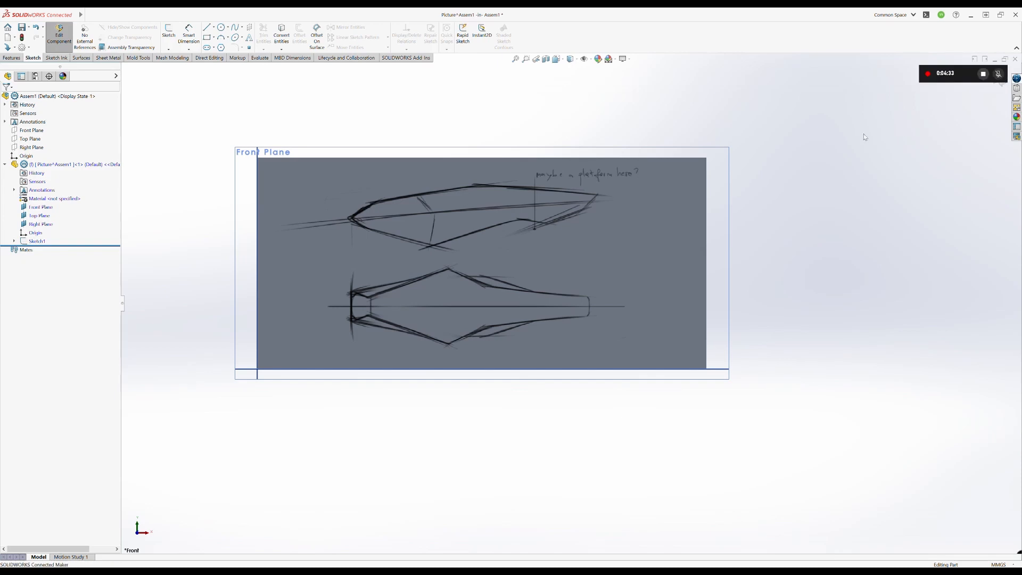
pyautogui.keyDown('ctrl'); pyautogui.moveTo(472, 262); pyautogui.dragTo(485, 284, button='middle'); pyautogui.keyUp('ctrl')
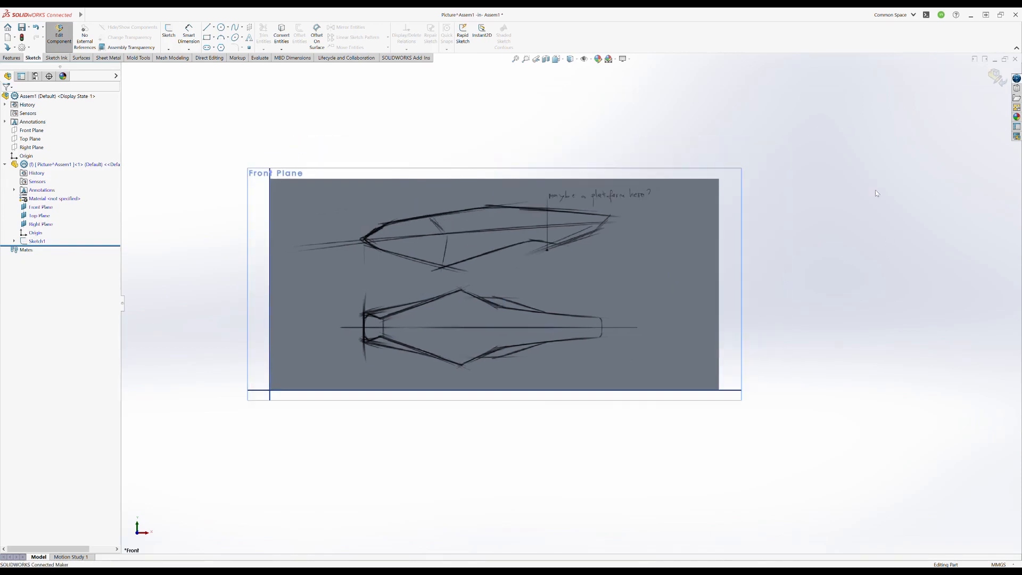
pyautogui.click(169, 32)
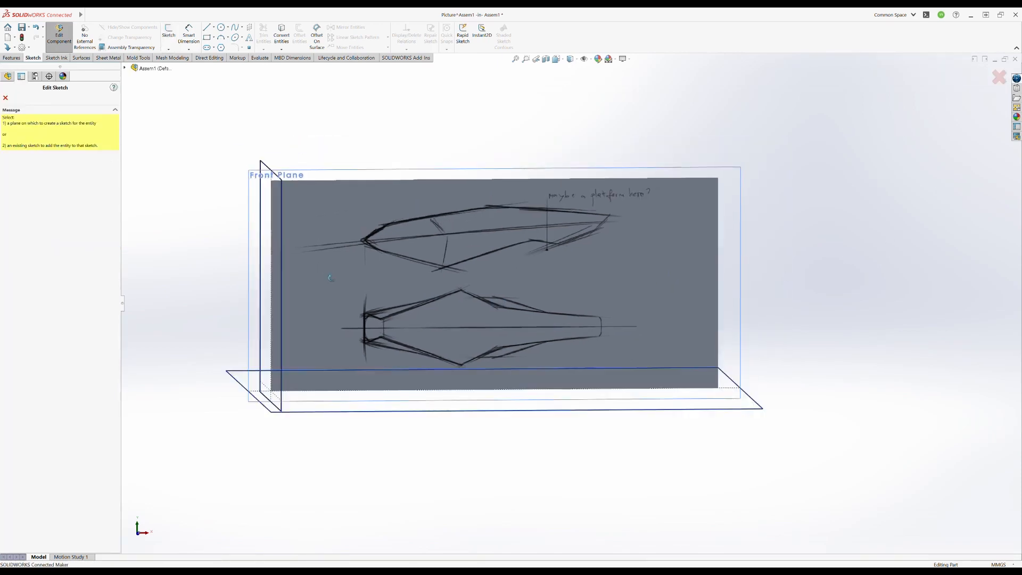
pyautogui.press('Escape')
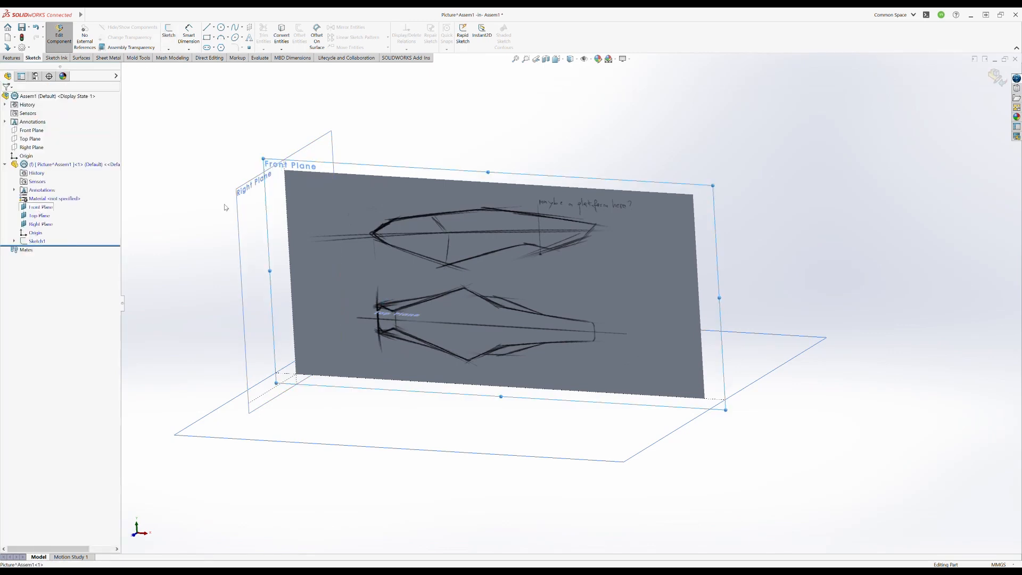
# - Try to sketch a corner rectangle over the picture on the Picture part's Front Plane, undo it and exit the sketch
pyautogui.click(41, 208)
pyautogui.click(168, 32)
pyautogui.click(206, 37)
pyautogui.click(324, 187)
pyautogui.click(859, 420)
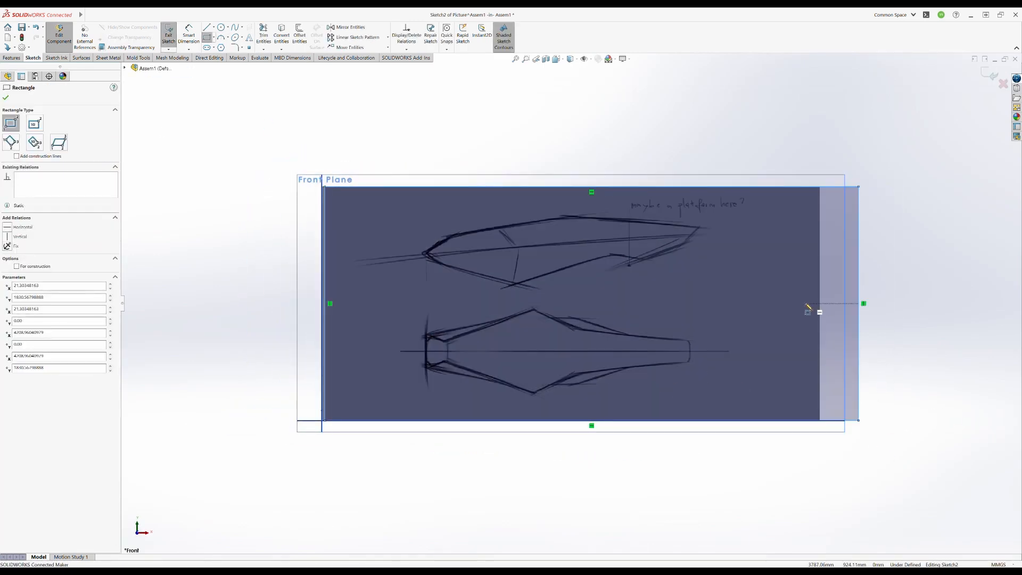
pyautogui.hotkey('ctrl', 'z')
pyautogui.click(169, 35)
# - Finish editing the Picture part and add a new part named main body to the assembly
pyautogui.click(75, 164)
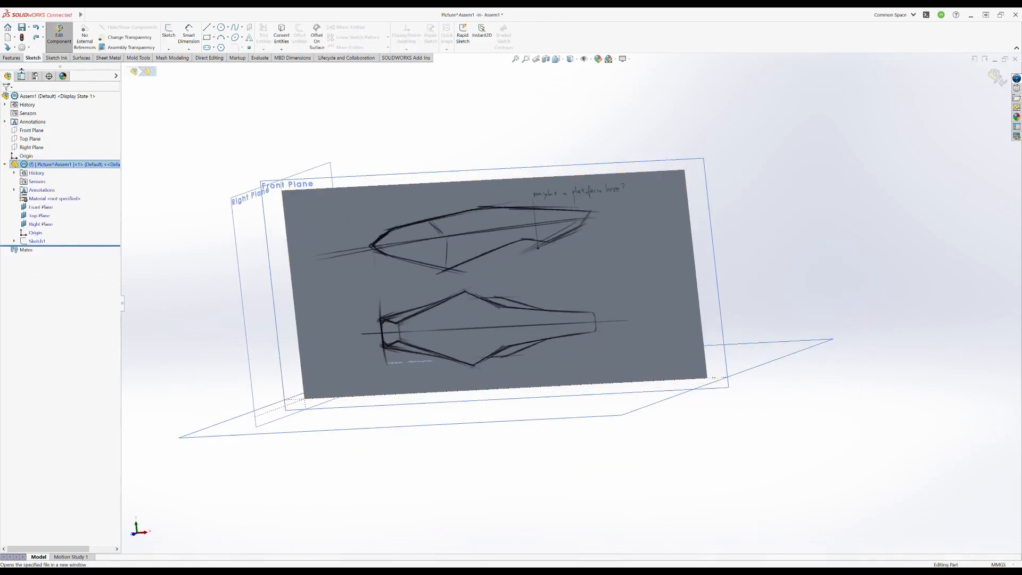
pyautogui.click(989, 75)
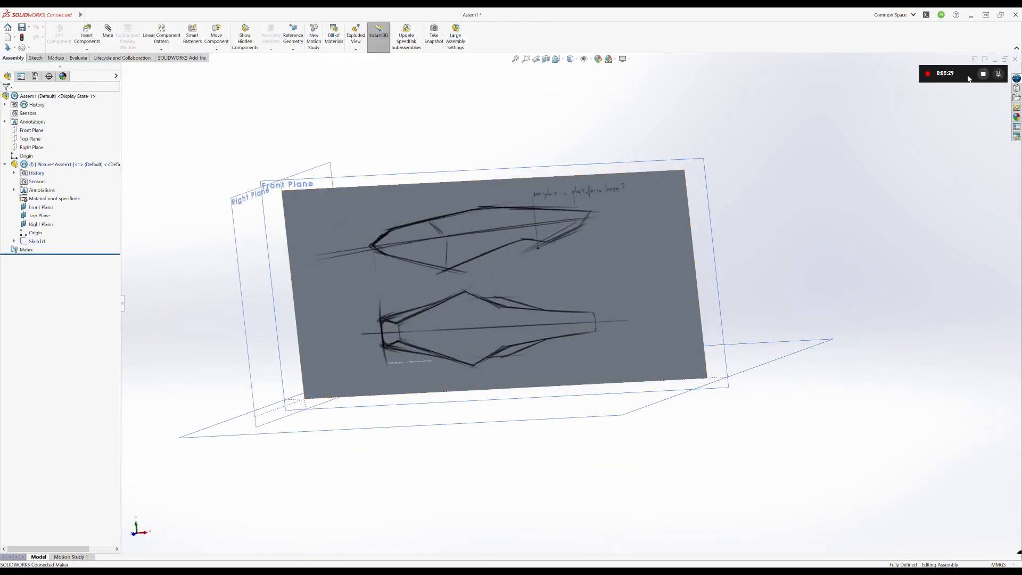
pyautogui.click(31, 97)
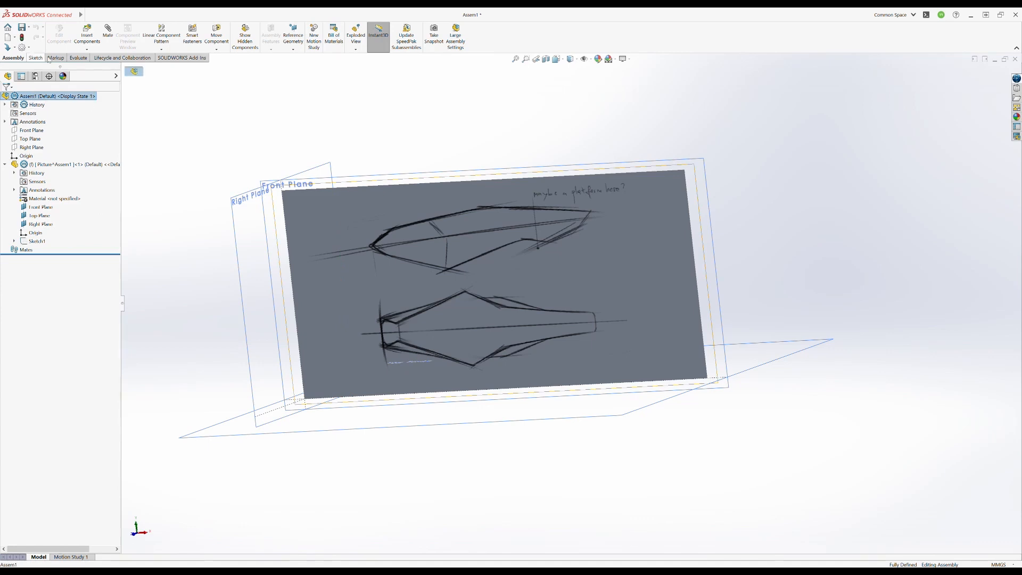
pyautogui.click(64, 251)
pyautogui.press('F2')
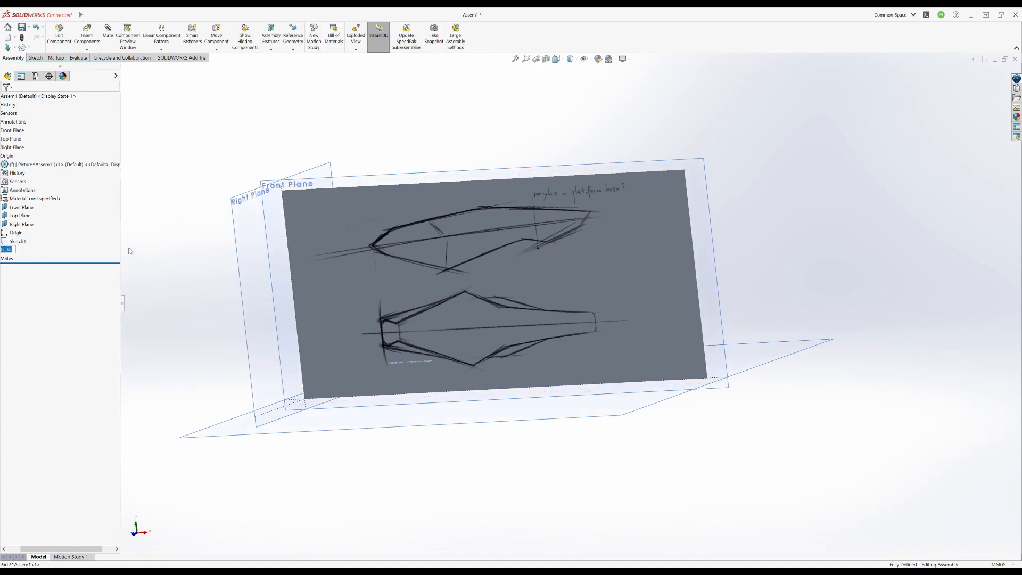
pyautogui.press('Return')
# - Hide the Picture part's Front, Top and Right planes
pyautogui.moveTo(420, 261); pyautogui.dragTo(448, 281, button='middle')
pyautogui.click(40, 207)
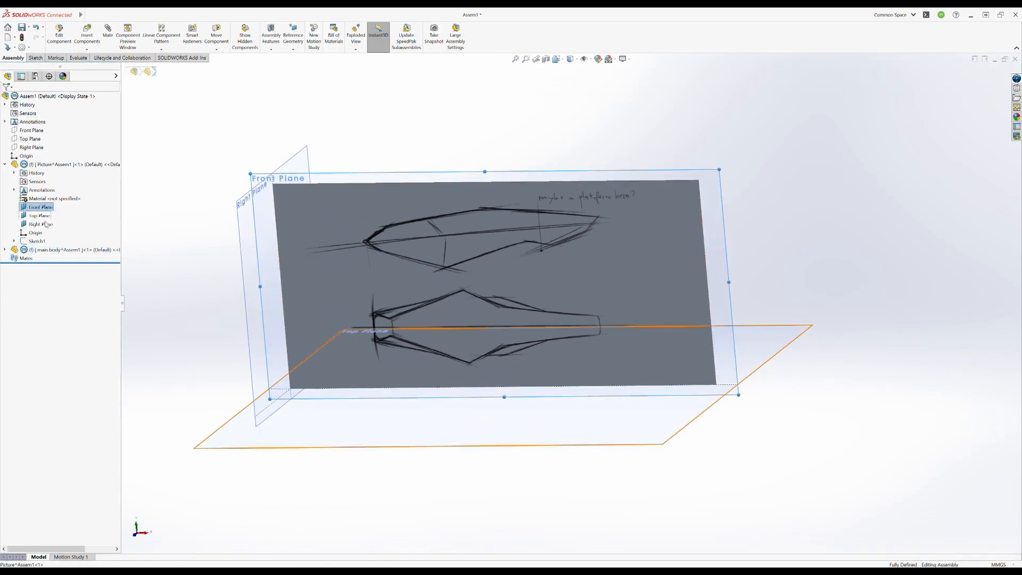
pyautogui.keyDown('shift'); pyautogui.click(41, 224); pyautogui.keyUp('shift')
pyautogui.click(67, 200)
pyautogui.moveTo(429, 343)
pyautogui.mouseDown(button='middle')
pyautogui.moveTo(483, 304)
pyautogui.moveTo(468, 319)
pyautogui.mouseUp(button='middle')
pyautogui.click(5, 250)
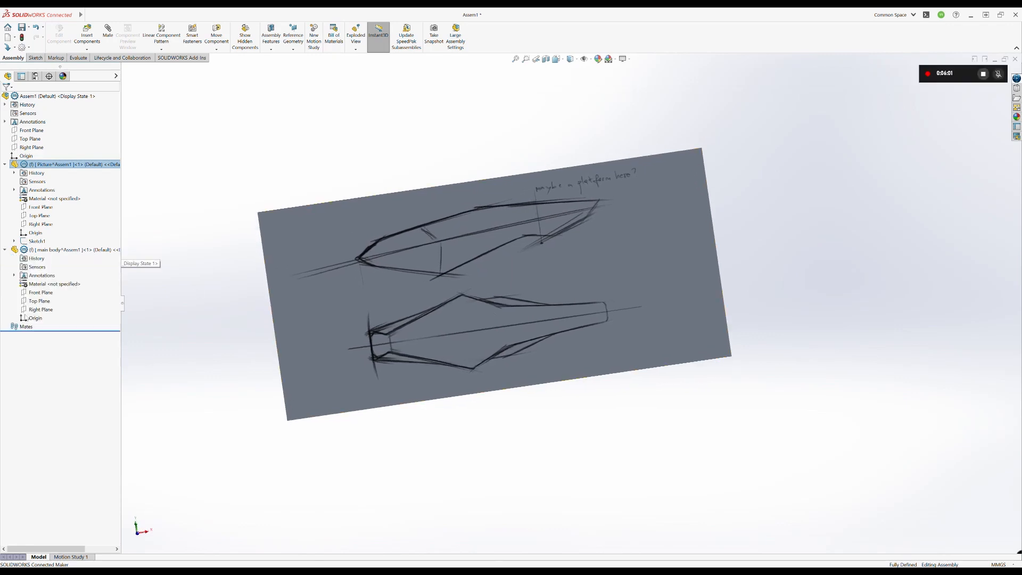
pyautogui.click(41, 293)
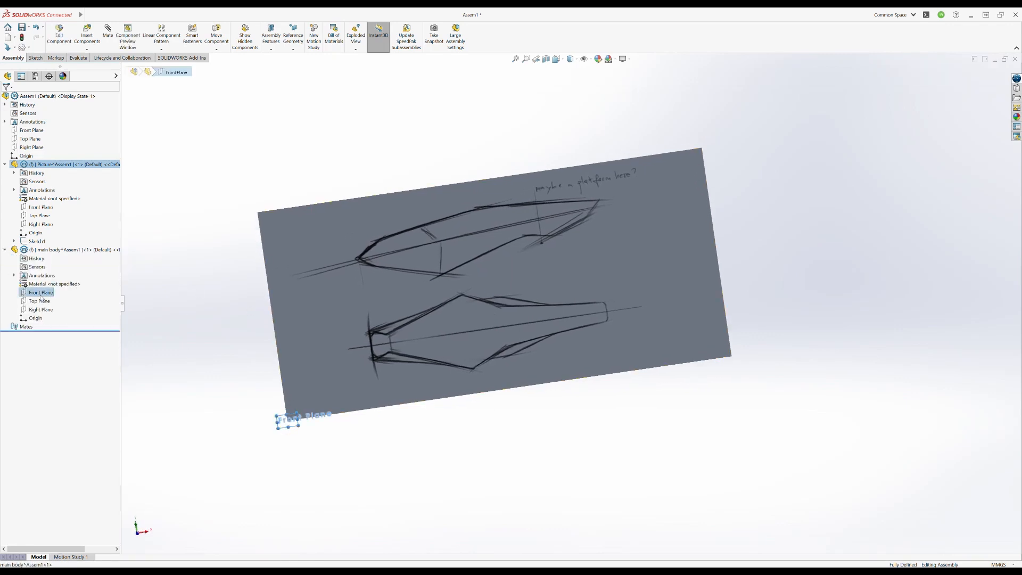
pyautogui.click(35, 58)
pyautogui.click(54, 35)
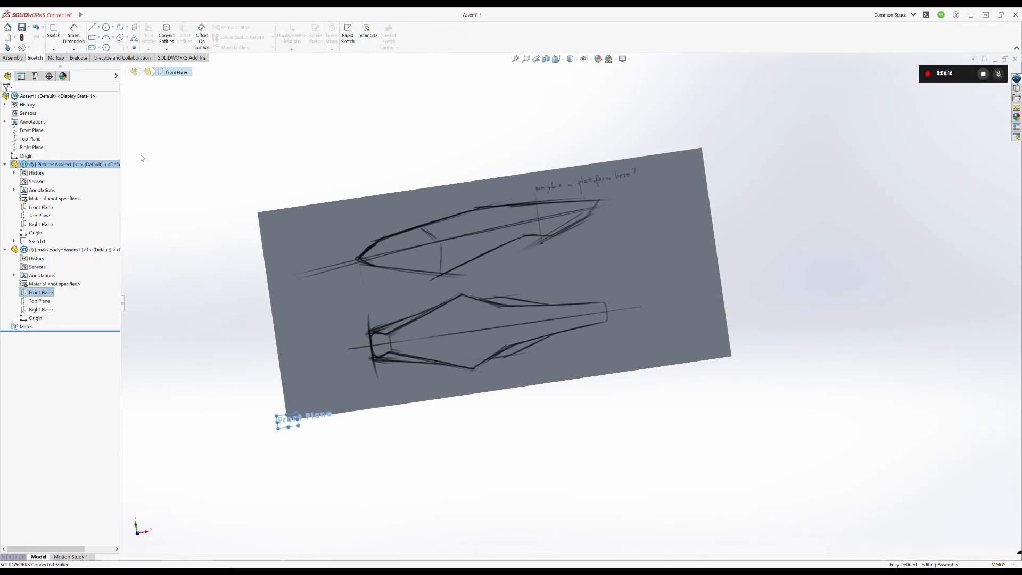
pyautogui.click(901, 206)
pyautogui.click(1003, 84)
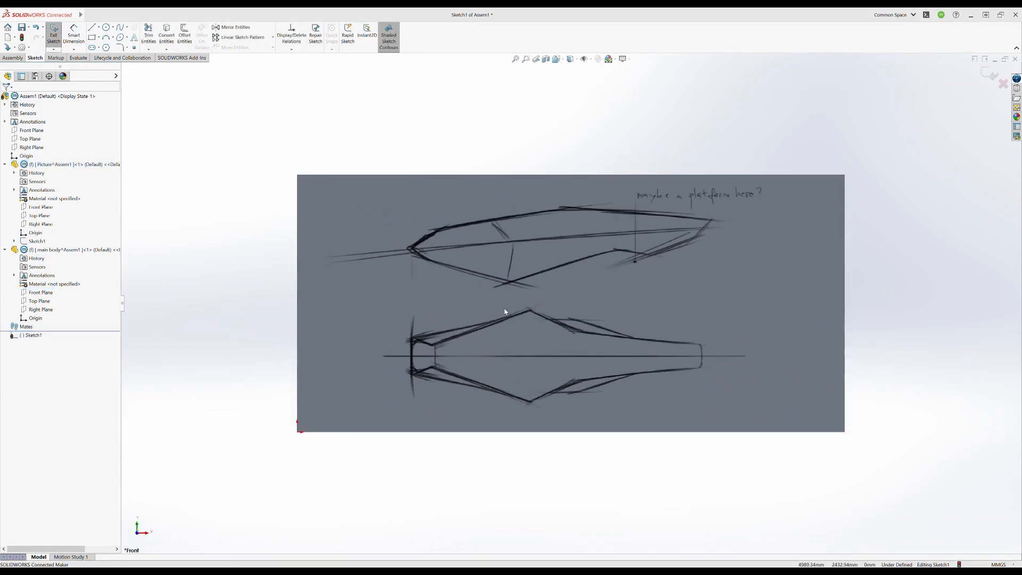
pyautogui.click(506, 313)
# - Reopen the Picture part's Sketch1 for editing and check the sketch picture's properties
pyautogui.click(48, 163)
pyautogui.click(69, 139)
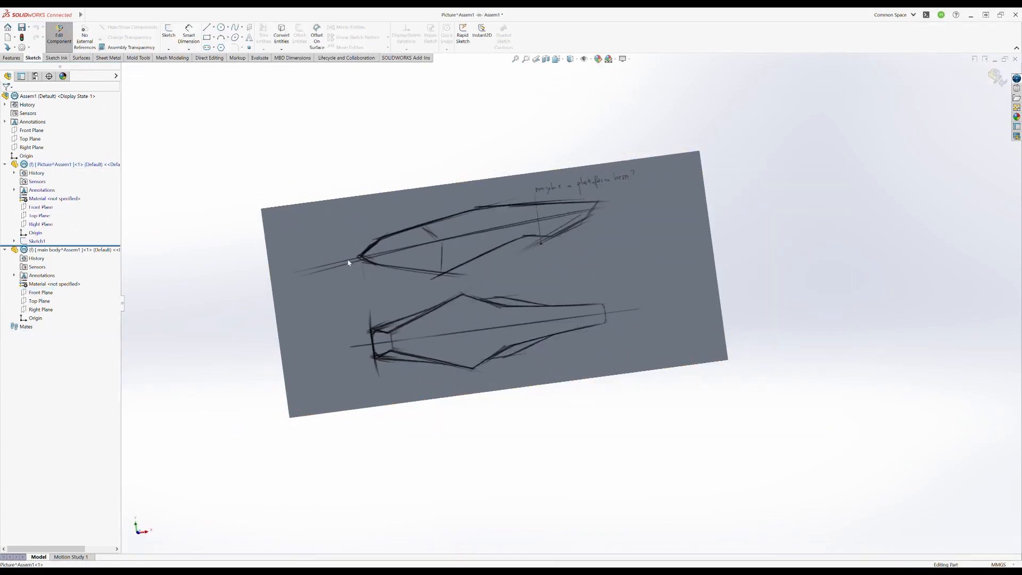
pyautogui.click(38, 241)
pyautogui.click(53, 230)
pyautogui.doubleClick(394, 263)
pyautogui.click(125, 68)
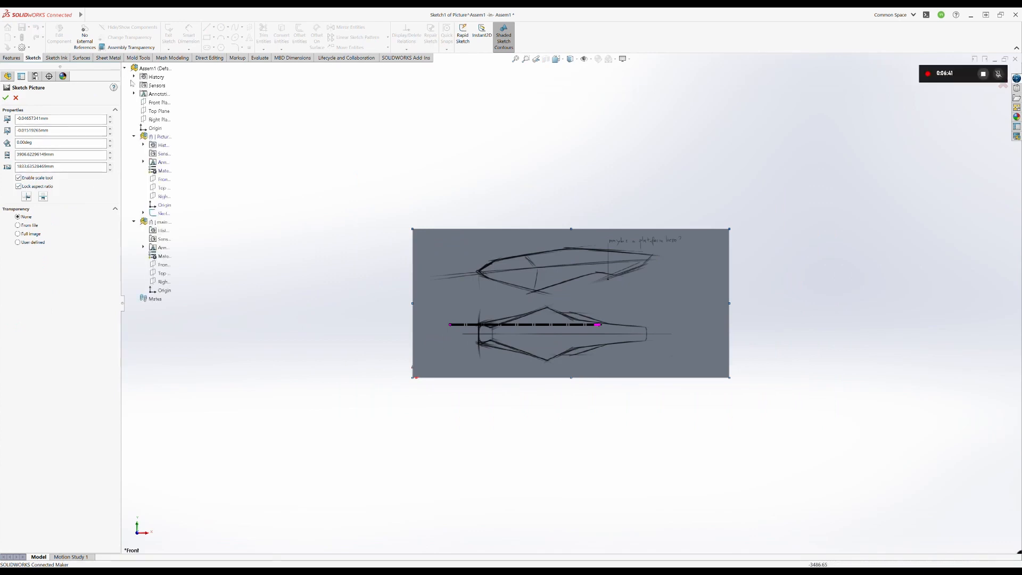
pyautogui.click(5, 98)
# - Show the Picture part's Front, Top and Right planes and expand Sketch1 in the feature tree
pyautogui.click(44, 207)
pyautogui.keyDown('shift'); pyautogui.click(44, 225); pyautogui.keyUp('shift')
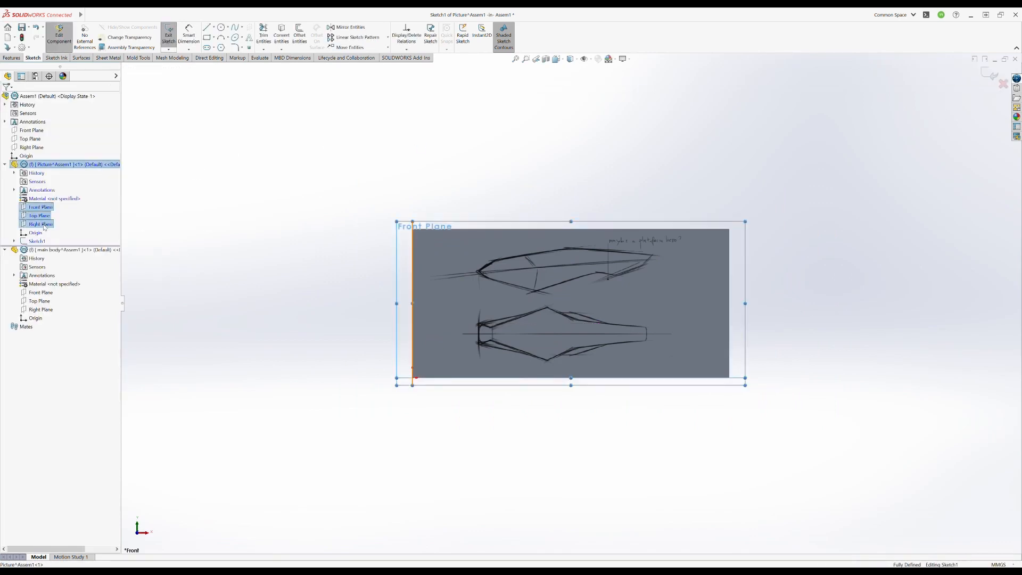
pyautogui.click(41, 242)
pyautogui.click(879, 185)
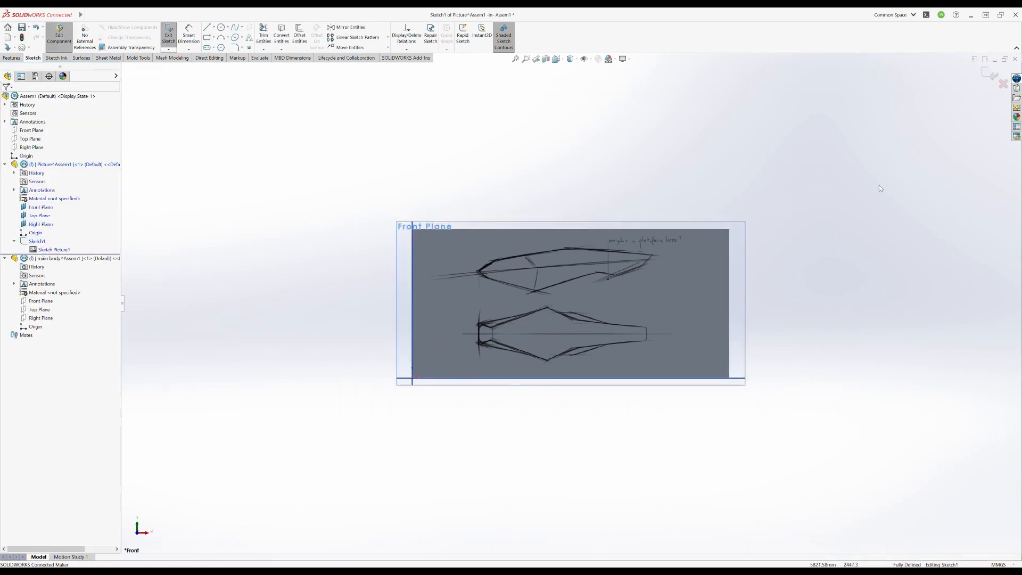
pyautogui.moveTo(753, 273); pyautogui.dragTo(772, 285, button='middle')
# - Move the sketch picture to about X -775 mm, Y -1048 mm, placing the side view across the origin, and finish editing the part
pyautogui.click(42, 242)
pyautogui.click(58, 243)
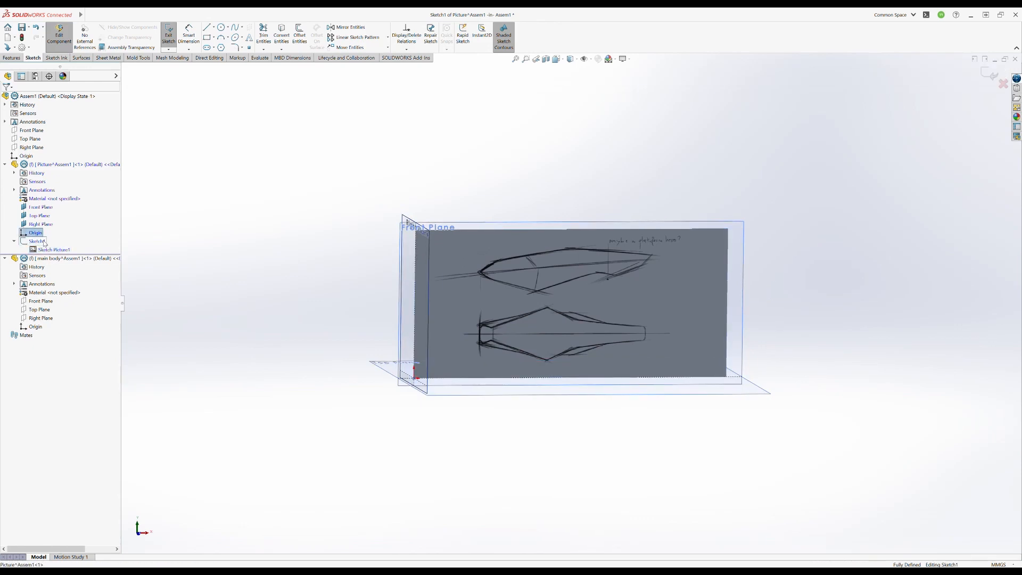
pyautogui.doubleClick(463, 251)
pyautogui.moveTo(463, 251)
pyautogui.mouseDown()
pyautogui.moveTo(396, 371)
pyautogui.moveTo(364, 384)
pyautogui.mouseUp()
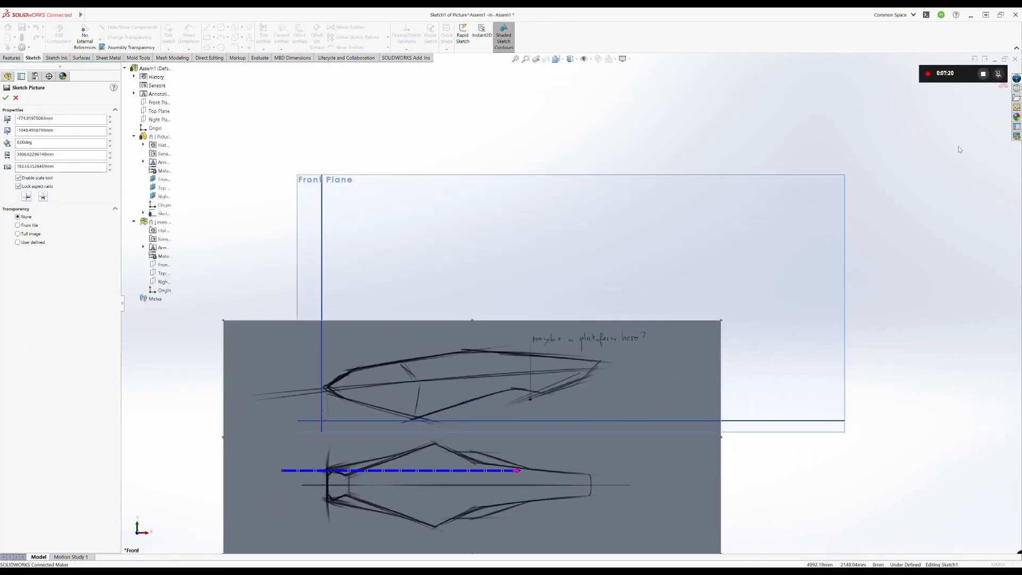
pyautogui.click(986, 72)
pyautogui.click(986, 72)
pyautogui.scroll(3, 432, 300)
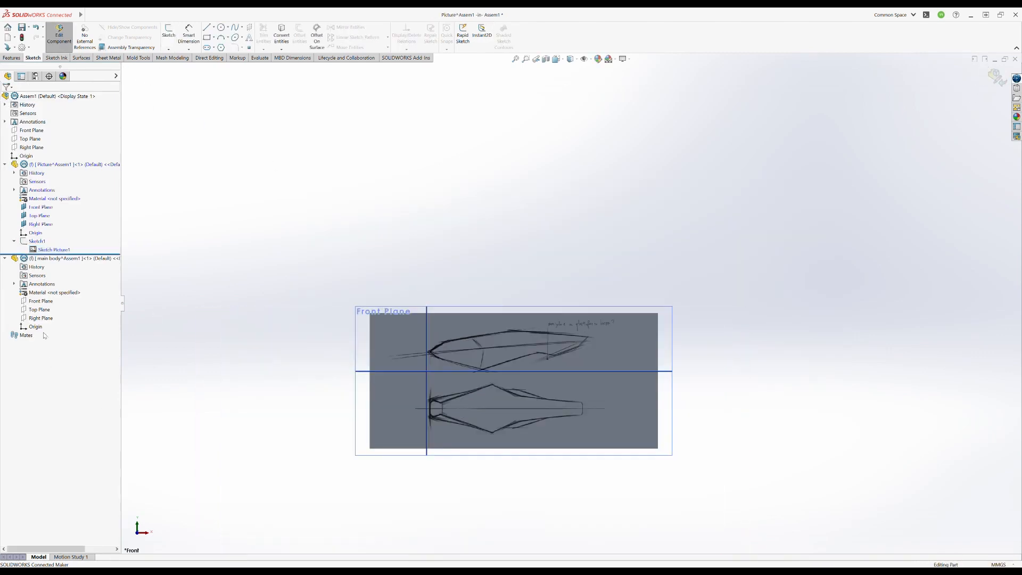
pyautogui.click(993, 84)
# - Switch to editing the main body part and hide the Picture part's three reference planes
pyautogui.click(53, 259)
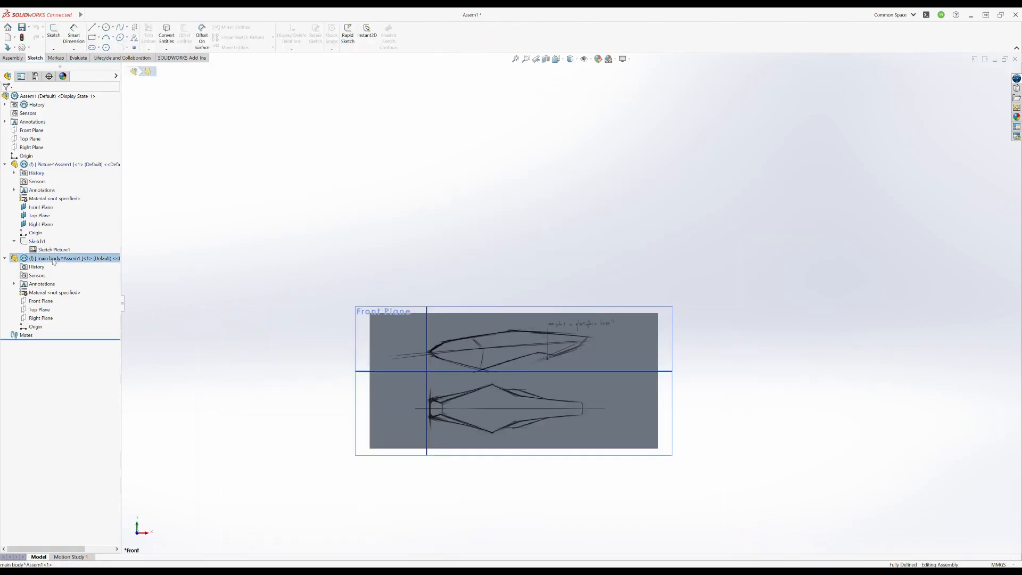
pyautogui.click(89, 244)
pyautogui.moveTo(256, 255); pyautogui.dragTo(292, 282, button='middle')
pyautogui.click(41, 224)
pyautogui.keyDown('shift'); pyautogui.click(41, 208); pyautogui.keyUp('shift')
pyautogui.click(69, 193)
# - Show the main body part's Front, Top and Right planes
pyautogui.click(42, 301)
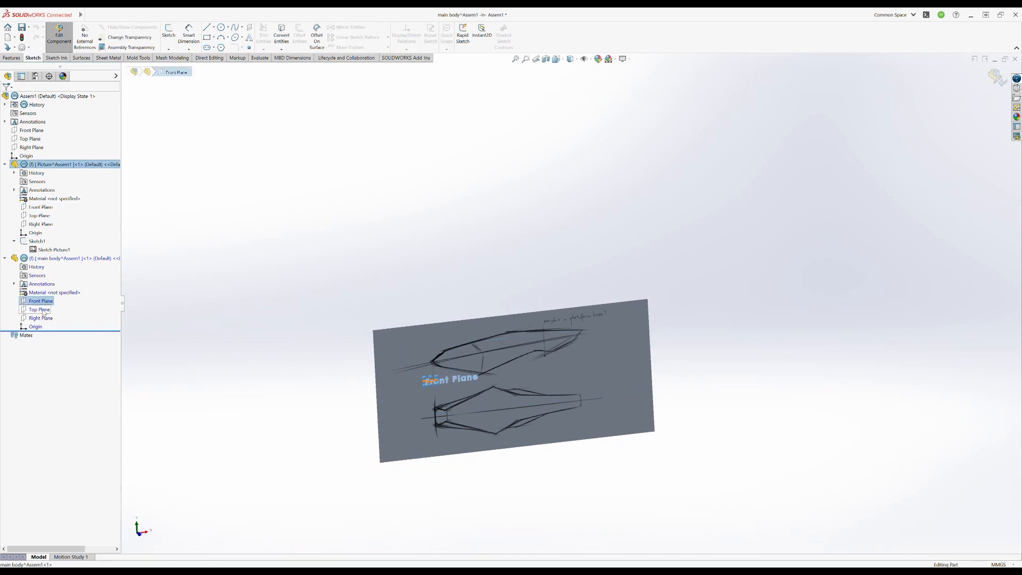
pyautogui.keyDown('shift'); pyautogui.click(42, 319); pyautogui.keyUp('shift')
pyautogui.click(69, 303)
pyautogui.moveTo(436, 303); pyautogui.dragTo(423, 294, button='middle')
# - Start a sketch on the main body's Front Plane and draw a slightly sloped line along the side view's centreline
pyautogui.click(42, 302)
pyautogui.click(57, 286)
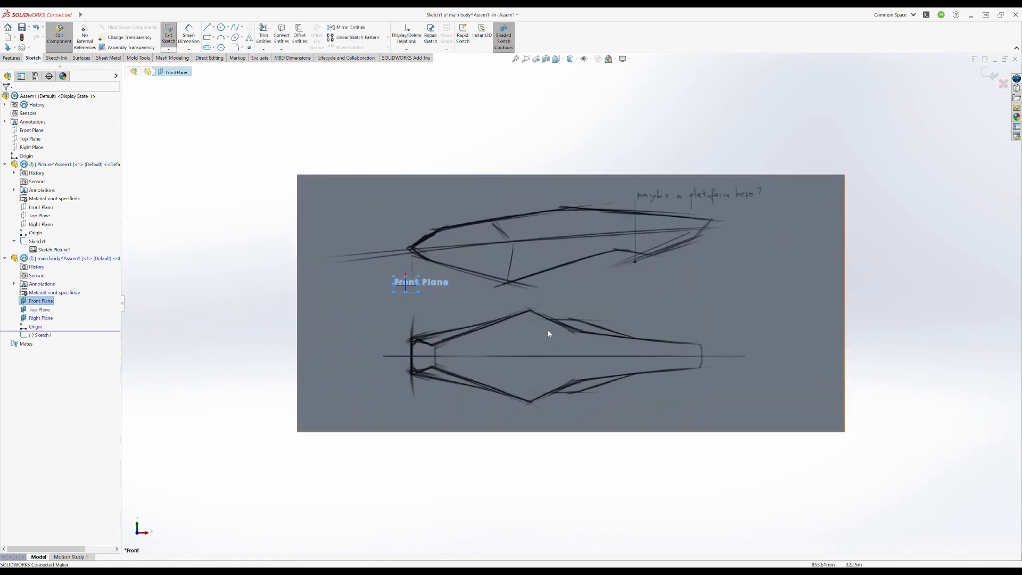
pyautogui.keyDown('ctrl'); pyautogui.moveTo(548, 331); pyautogui.dragTo(481, 368, button='middle'); pyautogui.keyUp('ctrl')
pyautogui.click(207, 27)
pyautogui.click(270, 295)
pyautogui.click(697, 262)
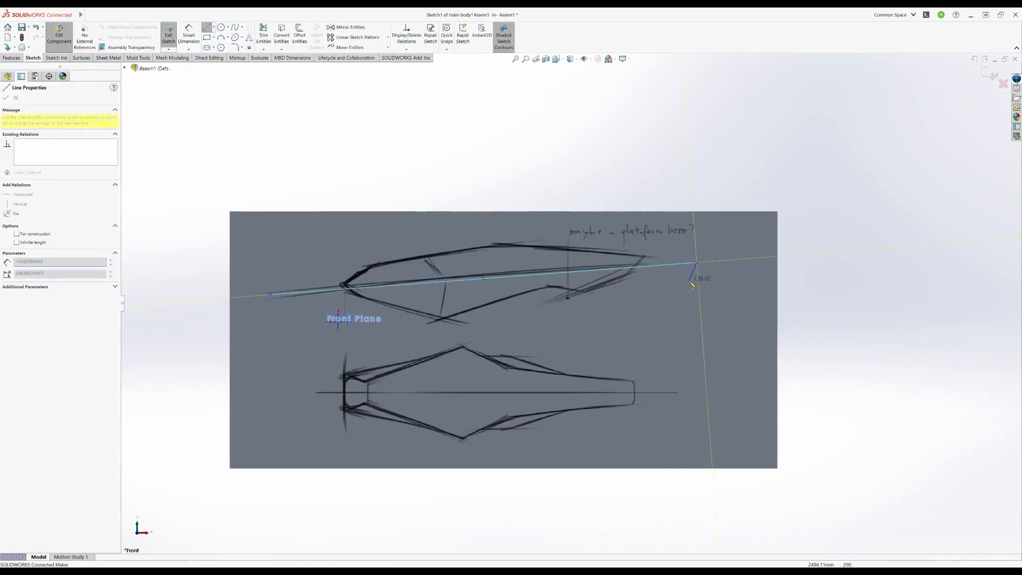
# - Reposition both ends of the sketched line along the side view's centreline, the tail end at about X 2749 mm, Y 452 mm, and close the sketch
pyautogui.press('Escape')
pyautogui.moveTo(271, 294); pyautogui.dragTo(272, 291)
pyautogui.moveTo(696, 262); pyautogui.dragTo(724, 258)
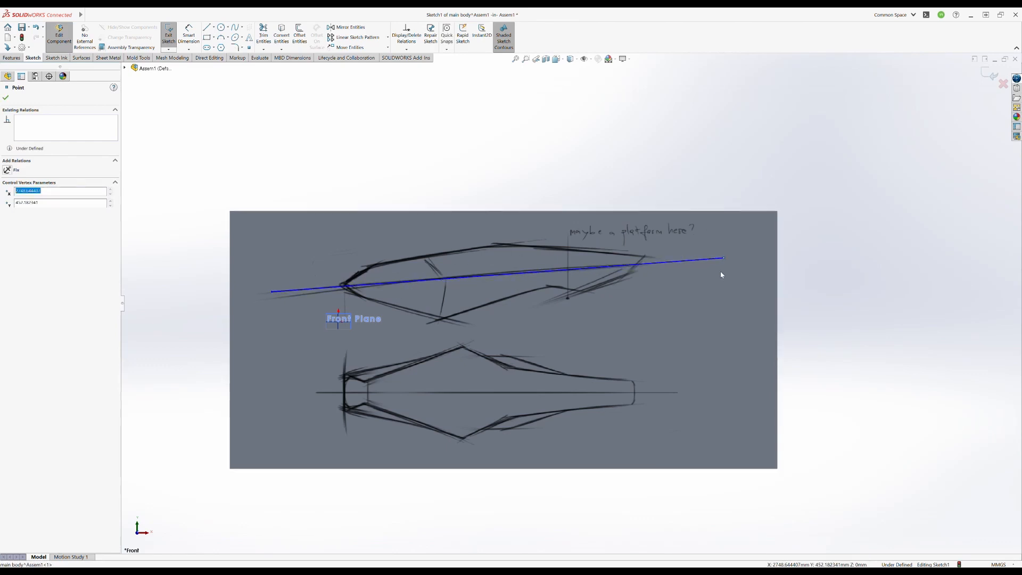
pyautogui.click(6, 97)
pyautogui.click(168, 35)
pyautogui.moveTo(412, 358); pyautogui.dragTo(463, 385, button='middle')
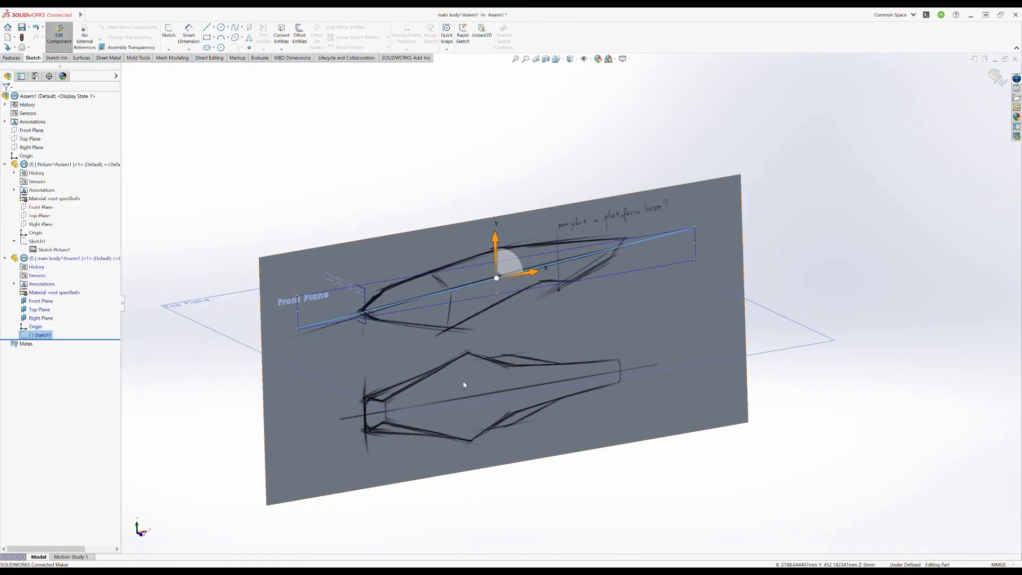
pyautogui.click(830, 248)
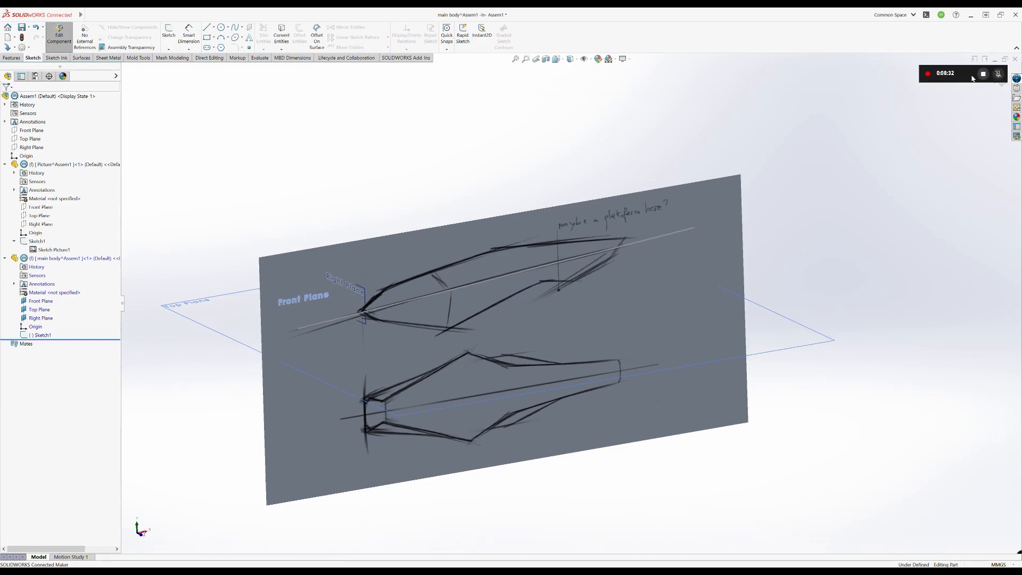
# - Start a new sketch on the main body's Front Plane and draw a three-point spline along the side view's upper edge
pyautogui.moveTo(564, 321); pyautogui.dragTo(544, 327, button='middle')
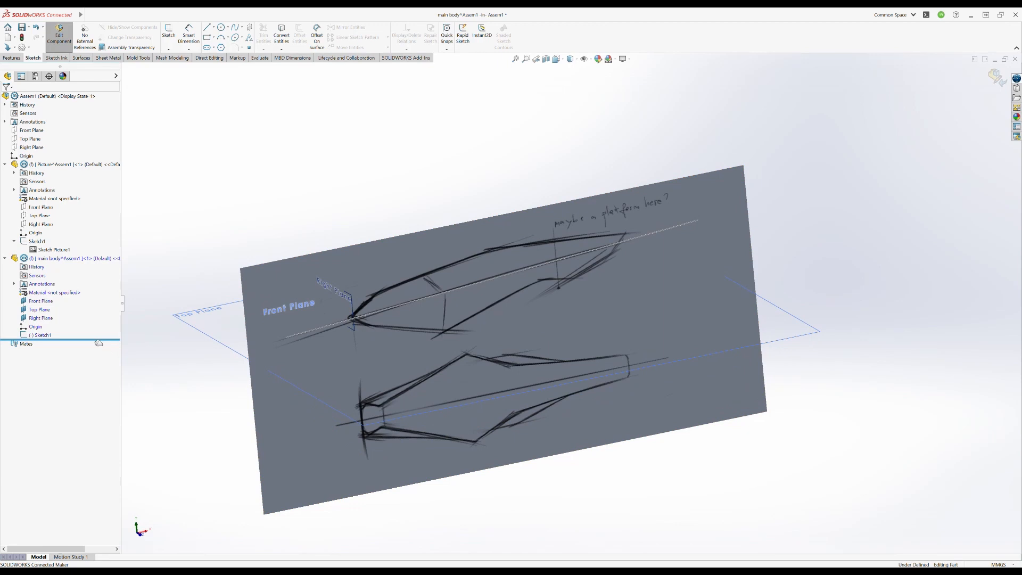
pyautogui.click(53, 300)
pyautogui.click(168, 33)
pyautogui.click(235, 28)
pyautogui.scroll(-4, 409, 229)
pyautogui.scroll(2, 507, 321)
pyautogui.click(405, 283)
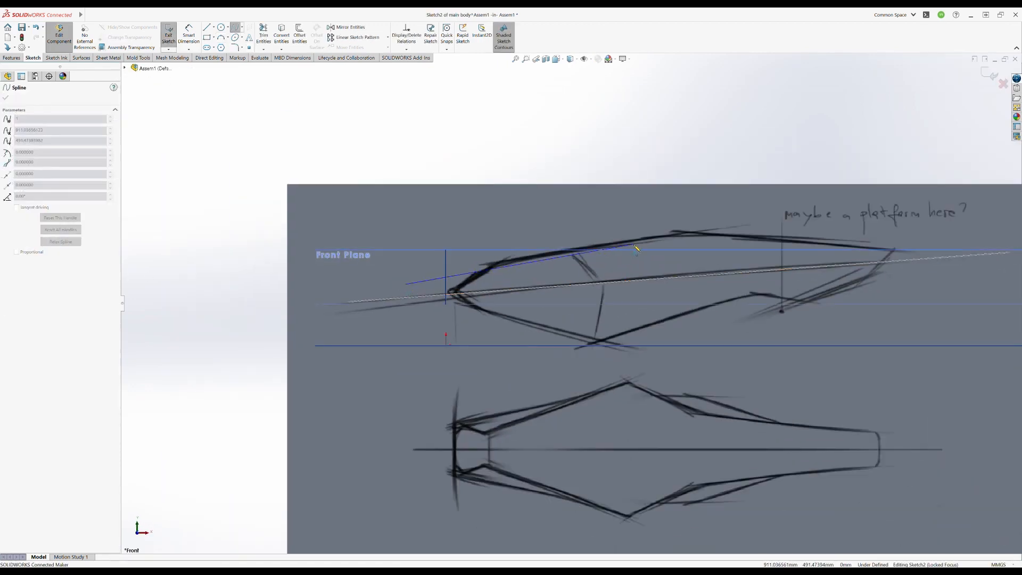
pyautogui.click(633, 242)
pyautogui.click(935, 205)
pyautogui.press('Escape')
# - Adjust the spline's points to follow the side view's upper edge with a length of about 2986 mm, and close the sketch
pyautogui.moveTo(634, 242)
pyautogui.mouseDown()
pyautogui.moveTo(633, 230)
pyautogui.moveTo(634, 243)
pyautogui.mouseUp()
pyautogui.moveTo(406, 285); pyautogui.dragTo(369, 290)
pyautogui.keyDown('ctrl'); pyautogui.moveTo(935, 209); pyautogui.dragTo(771, 238, button='middle'); pyautogui.keyUp('ctrl')
pyautogui.moveTo(772, 233); pyautogui.dragTo(811, 232)
pyautogui.moveTo(469, 272); pyautogui.dragTo(515, 281)
pyautogui.click(472, 160)
pyautogui.scroll(-6, 415, 272)
pyautogui.scroll(8, 514, 314)
pyautogui.click(639, 229)
pyautogui.click(169, 34)
# - Create a percentage-based reference point on the upper spline, positioned near the craft's nose
pyautogui.moveTo(421, 186)
pyautogui.mouseDown(button='middle')
pyautogui.moveTo(479, 240)
pyautogui.moveTo(463, 235)
pyautogui.mouseUp(button='middle')
pyautogui.click(463, 234)
pyautogui.moveTo(475, 339); pyautogui.dragTo(561, 313, button='middle')
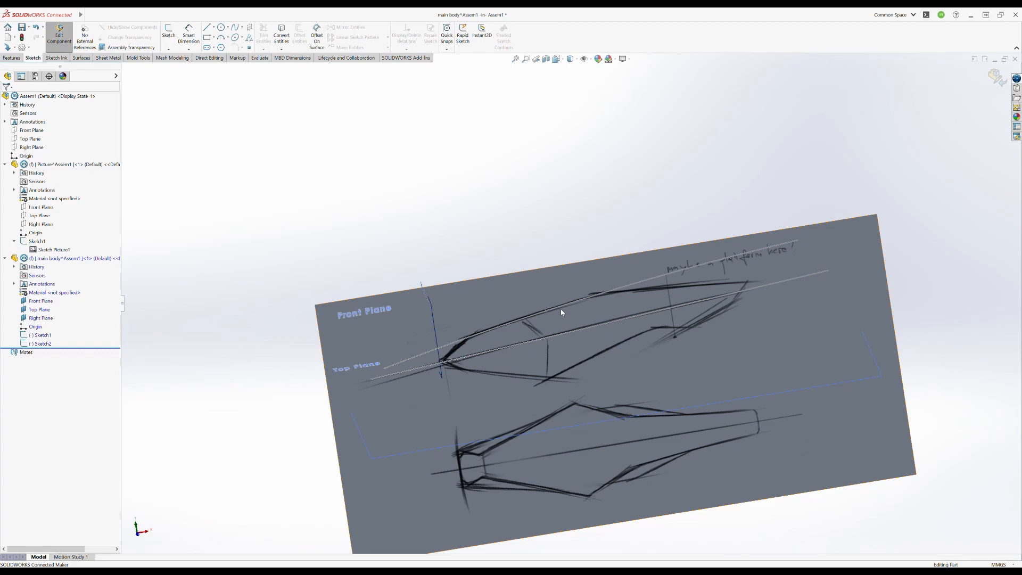
pyautogui.moveTo(561, 310); pyautogui.dragTo(537, 304, button='middle')
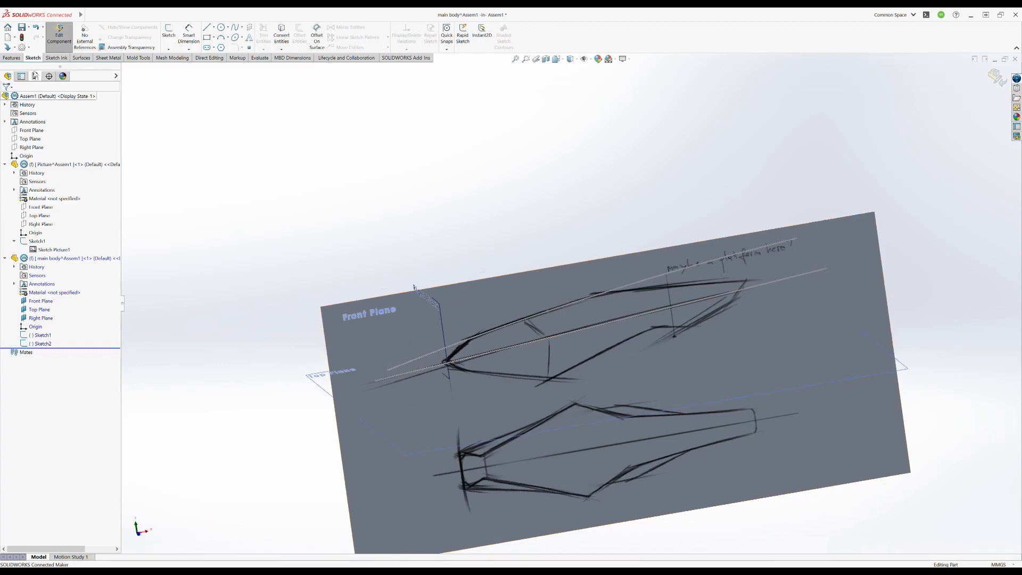
pyautogui.click(12, 58)
pyautogui.click(458, 42)
pyautogui.click(463, 81)
pyautogui.click(424, 356)
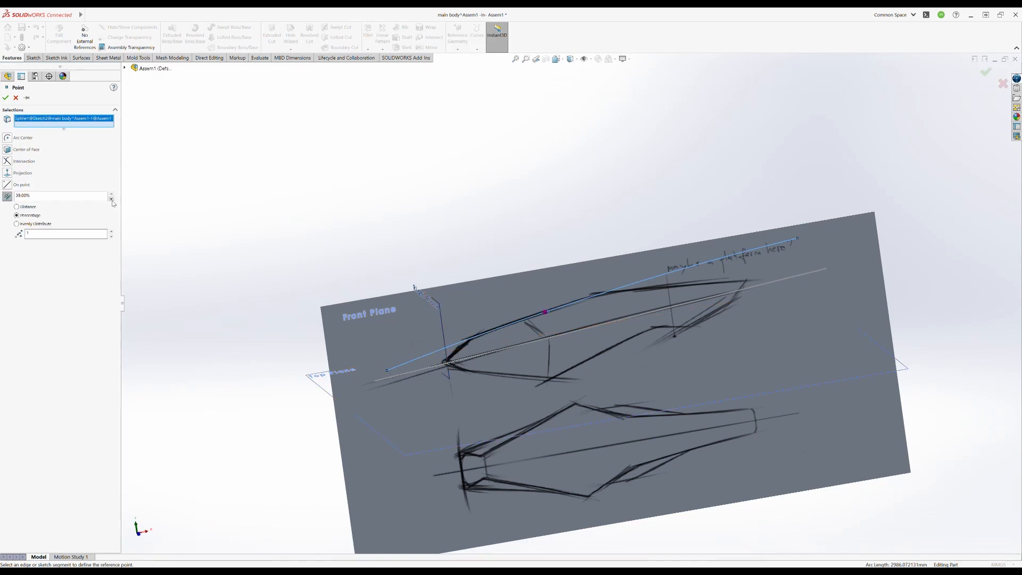
pyautogui.moveTo(437, 345); pyautogui.dragTo(426, 339, button='middle')
pyautogui.click(6, 98)
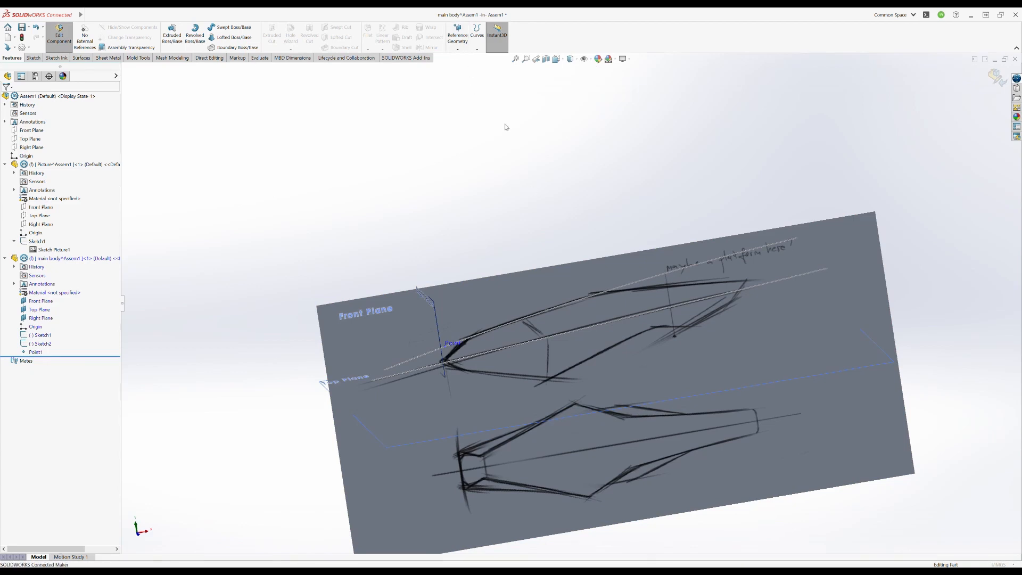
# - Create a second percentage-based reference point on the upper spline, near the crest of the side view
pyautogui.click(458, 41)
pyautogui.click(462, 81)
pyautogui.click(692, 266)
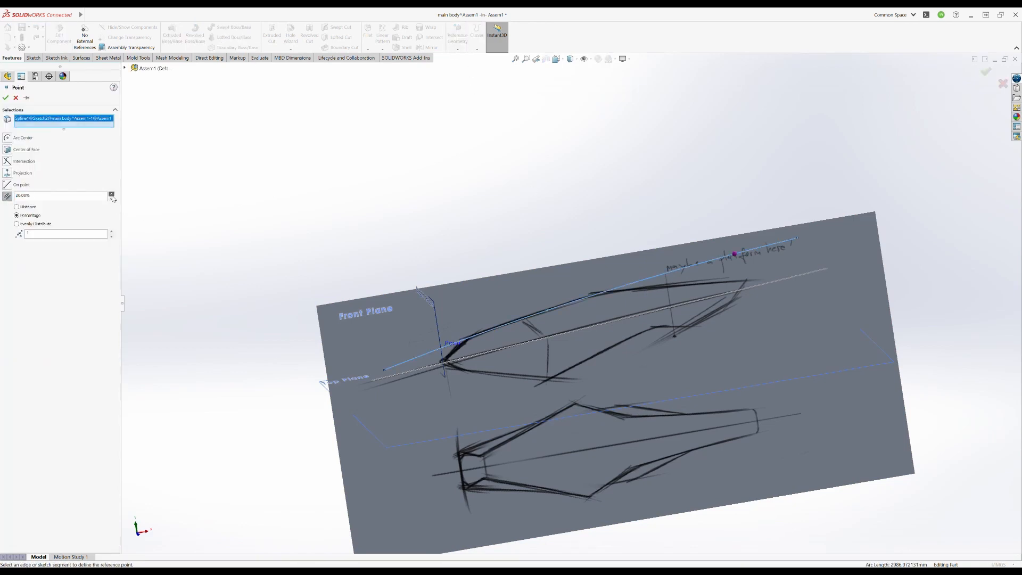
pyautogui.press('Return')
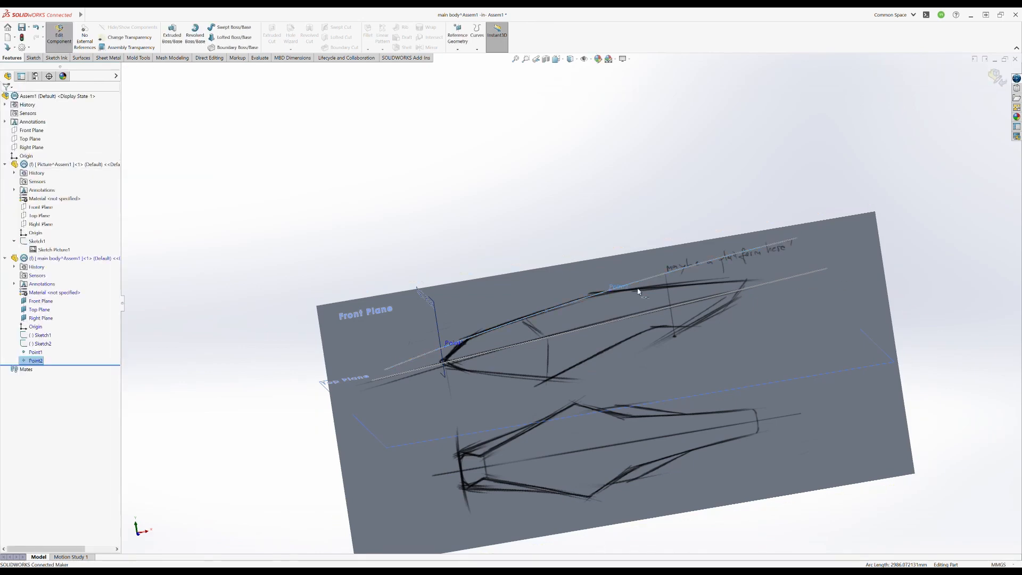
# - Create a reference plane perpendicular to the upper spline and passing through the reference point near the nose
pyautogui.scroll(-5, 641, 298)
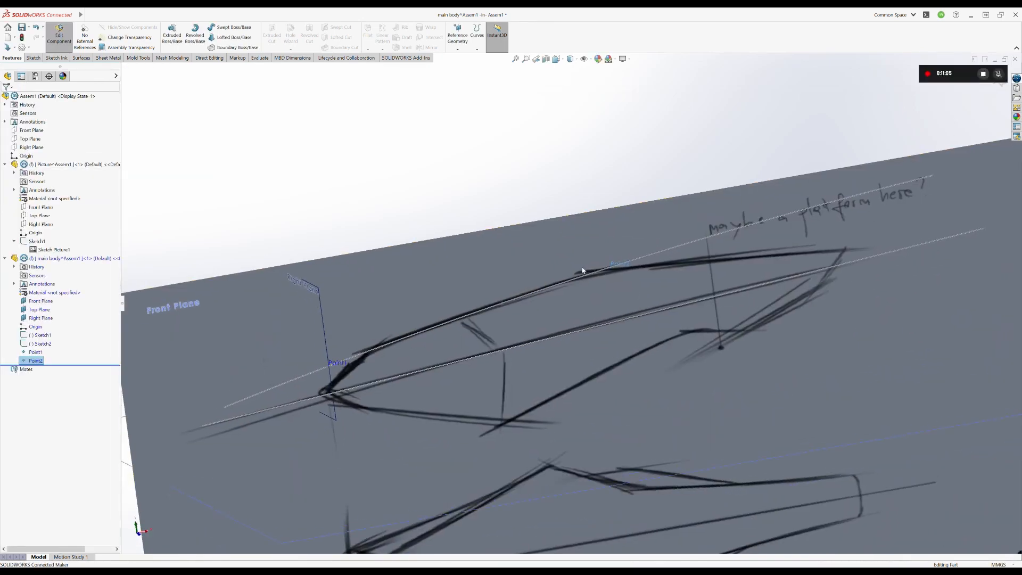
pyautogui.scroll(1, 582, 271)
pyautogui.moveTo(582, 272)
pyautogui.mouseDown(button='middle')
pyautogui.moveTo(574, 284)
pyautogui.moveTo(572, 264)
pyautogui.mouseUp(button='middle')
pyautogui.click(504, 166)
pyautogui.click(457, 47)
pyautogui.click(463, 57)
pyautogui.click(426, 332)
pyautogui.click(365, 356)
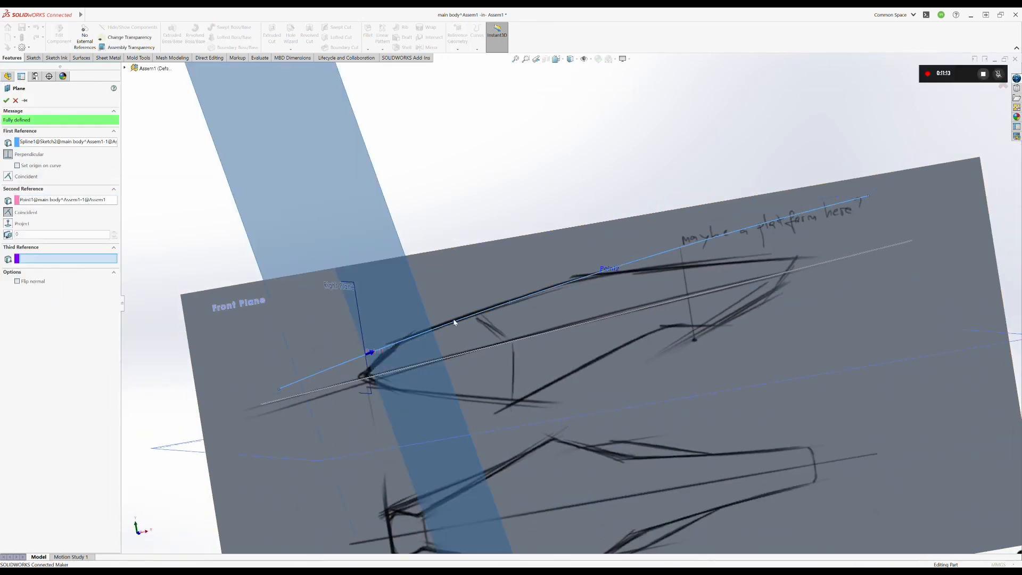
pyautogui.scroll(2, 454, 322)
pyautogui.moveTo(454, 321); pyautogui.dragTo(519, 326, button='middle')
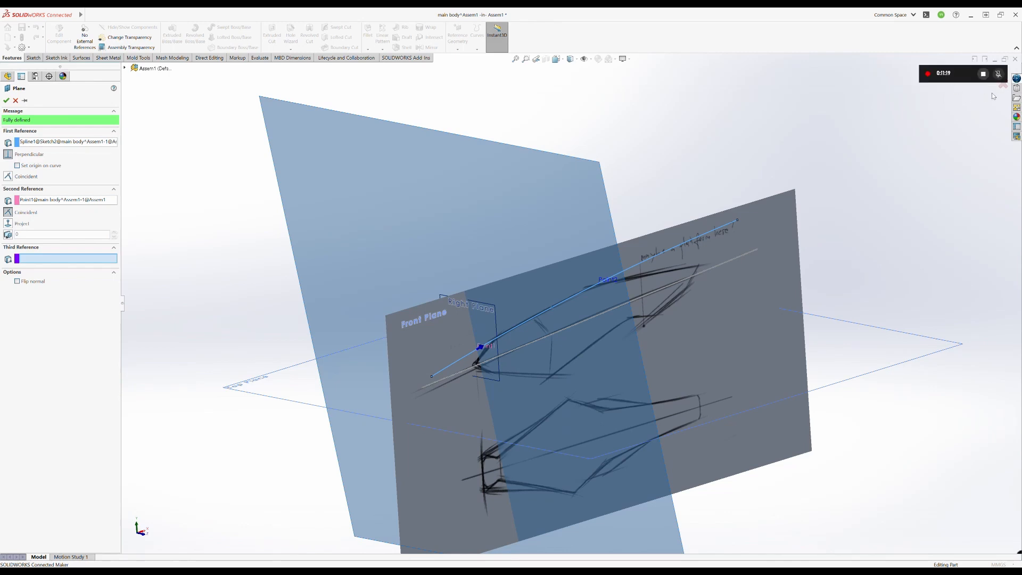
pyautogui.click(6, 100)
# - Shrink the new plane's displayed outline to a small rectangle around the nose
pyautogui.scroll(3, 554, 250)
pyautogui.moveTo(553, 250); pyautogui.dragTo(592, 234, button='middle')
pyautogui.moveTo(567, 455); pyautogui.dragTo(590, 340)
pyautogui.moveTo(552, 185); pyautogui.dragTo(560, 312)
pyautogui.moveTo(424, 318); pyautogui.dragTo(504, 329)
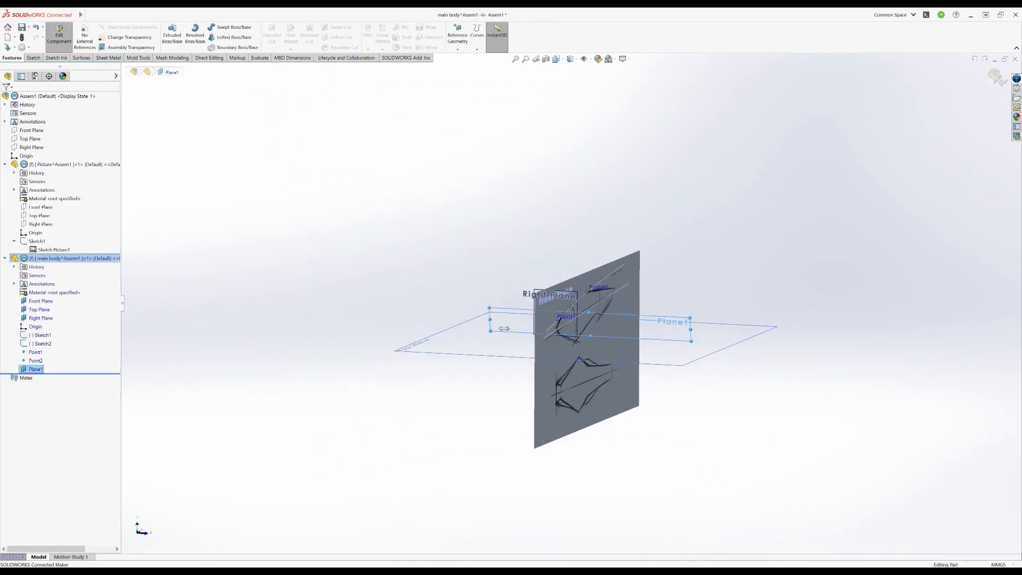
pyautogui.moveTo(691, 341); pyautogui.dragTo(564, 335)
pyautogui.moveTo(564, 341); pyautogui.dragTo(526, 348, button='middle')
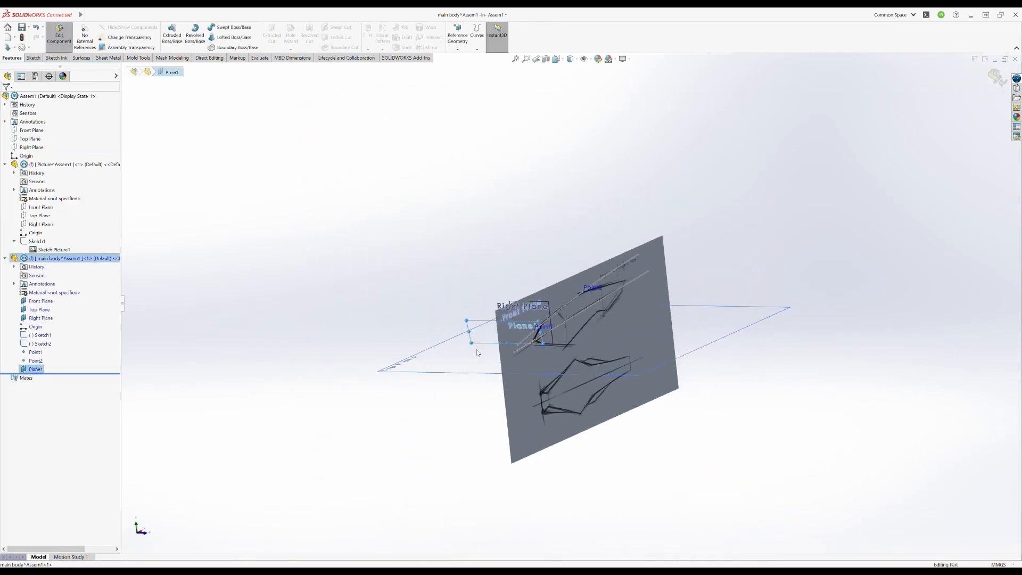
# - Start a sketch on the plane perpendicular to the upper spline and view it face-on
pyautogui.click(33, 57)
pyautogui.click(169, 33)
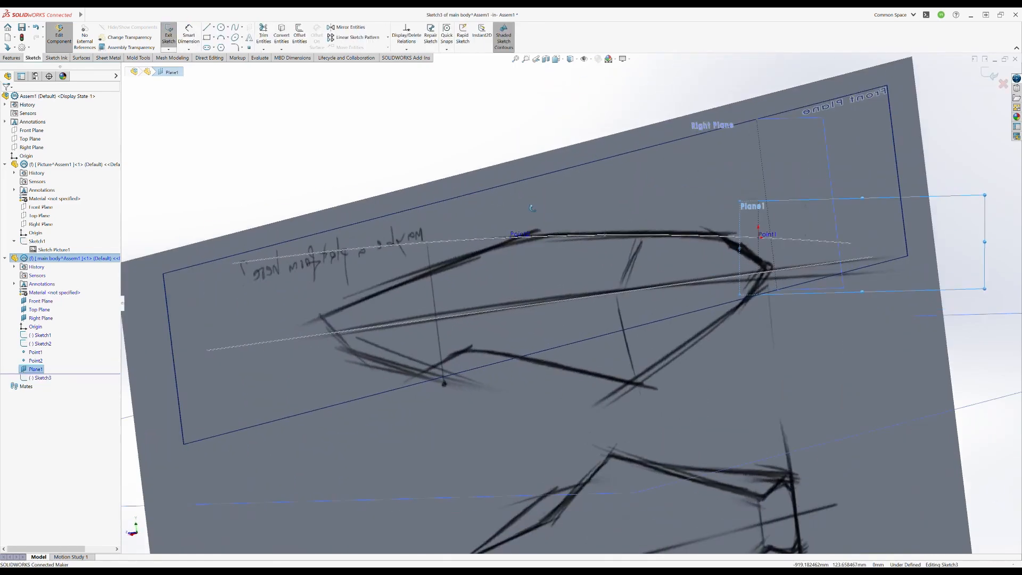
pyautogui.click(42, 379)
pyautogui.click(78, 358)
pyautogui.moveTo(600, 215)
pyautogui.mouseDown(button='middle')
pyautogui.moveTo(778, 285)
pyautogui.moveTo(324, 174)
pyautogui.mouseUp(button='middle')
pyautogui.click(323, 172)
pyautogui.click(281, 49)
pyautogui.click(295, 72)
pyautogui.moveTo(445, 219); pyautogui.dragTo(493, 237, button='middle')
pyautogui.scroll(-5, 494, 238)
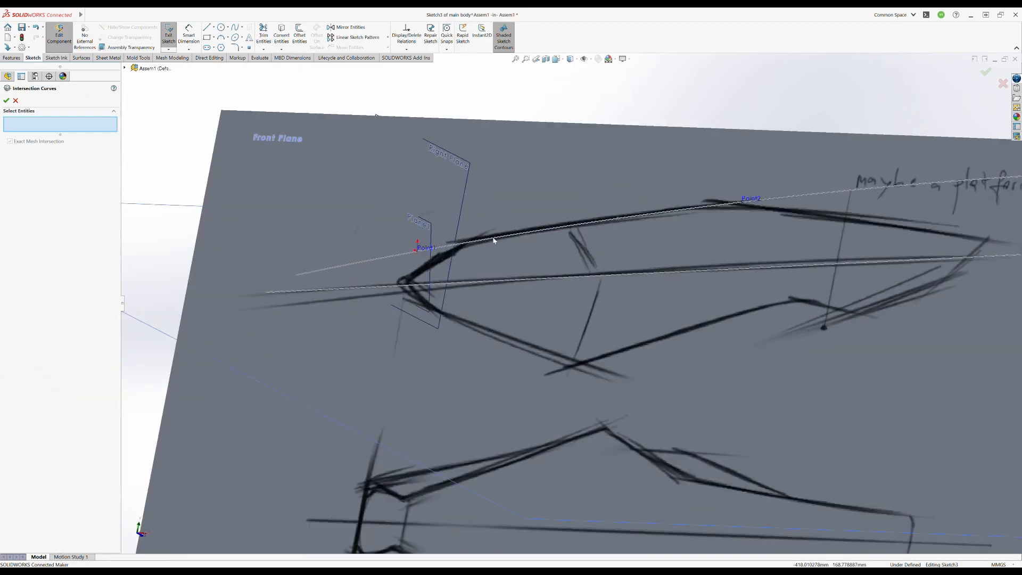
pyautogui.moveTo(375, 263); pyautogui.dragTo(346, 251, button='middle')
pyautogui.click(16, 101)
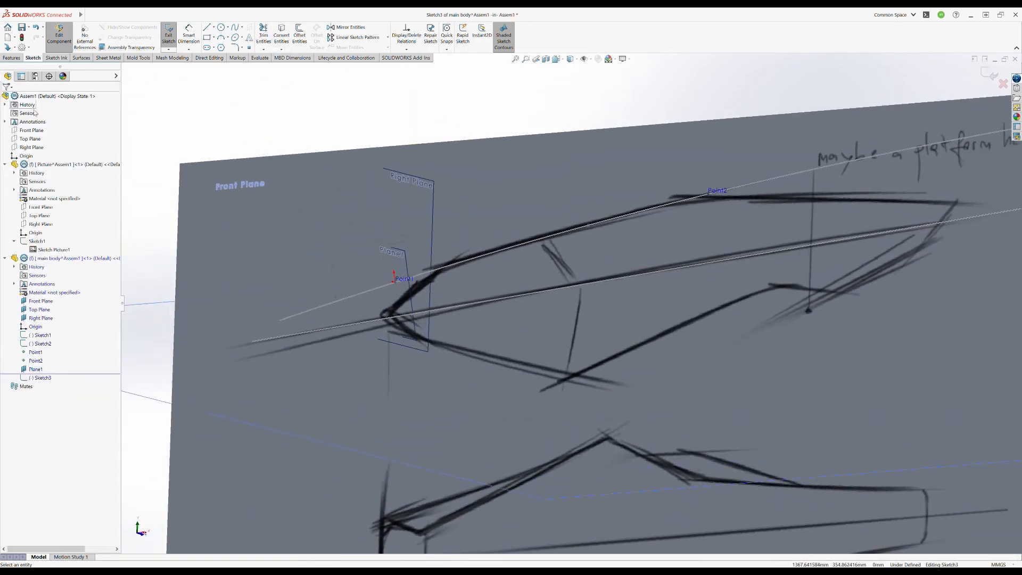
# - Draw a horizontal construction line on the perpendicular plane, with one end on the reference point near the nose
pyautogui.moveTo(415, 208); pyautogui.dragTo(607, 226, button='middle')
pyautogui.click(207, 27)
pyautogui.click(627, 229)
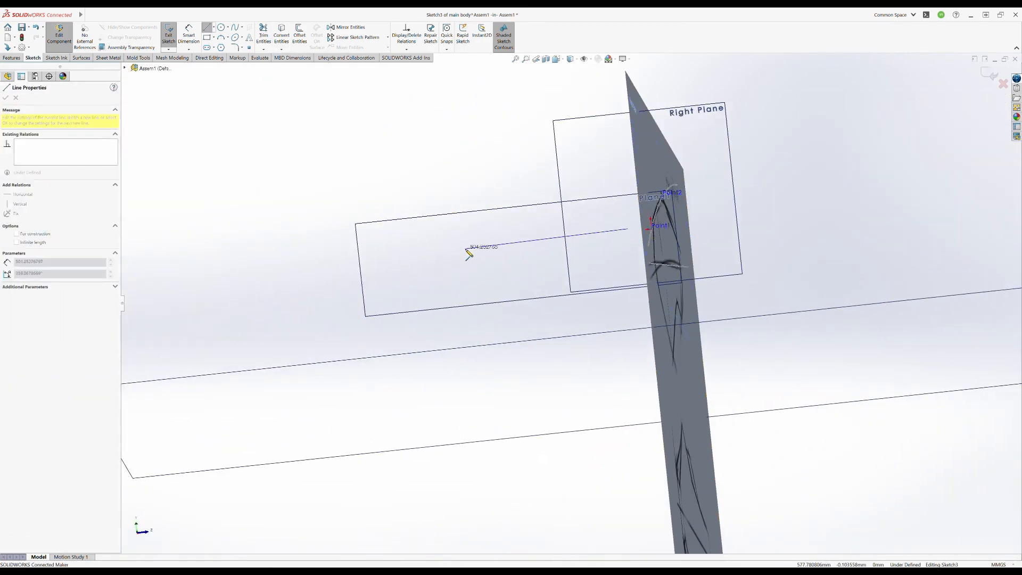
pyautogui.click(467, 246)
pyautogui.press('Escape')
pyautogui.moveTo(449, 287); pyautogui.dragTo(409, 299, button='middle')
pyautogui.moveTo(592, 249); pyautogui.dragTo(614, 249)
pyautogui.moveTo(617, 248); pyautogui.dragTo(652, 255, button='middle')
pyautogui.click(462, 260)
pyautogui.click(491, 246)
# - View the sketch face-on and draw a three-point spline from the reference point, extending opposite the construction line
pyautogui.click(42, 377)
pyautogui.click(69, 373)
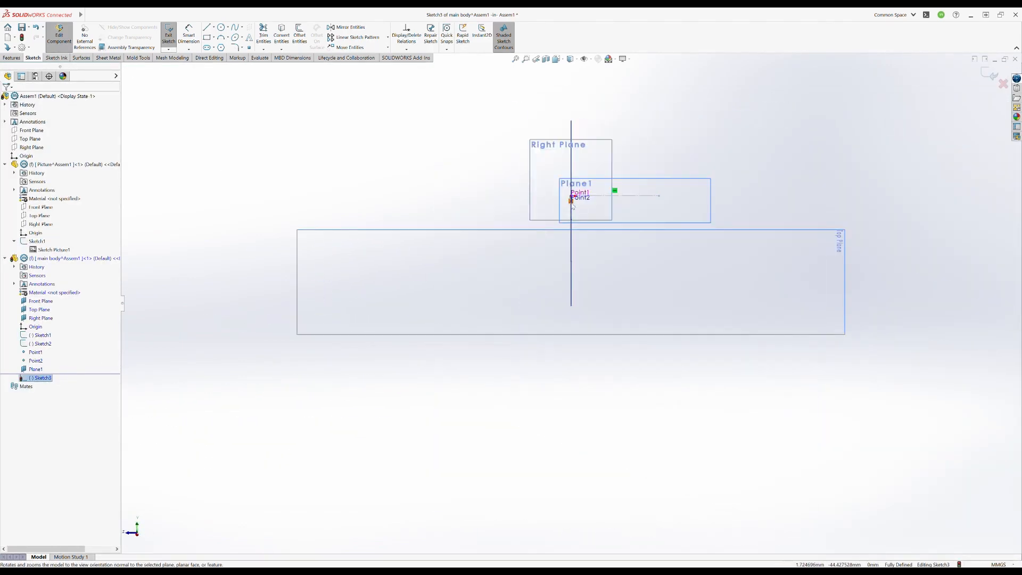
pyautogui.scroll(-8, 580, 174)
pyautogui.click(258, 226)
pyautogui.click(537, 273)
pyautogui.click(468, 278)
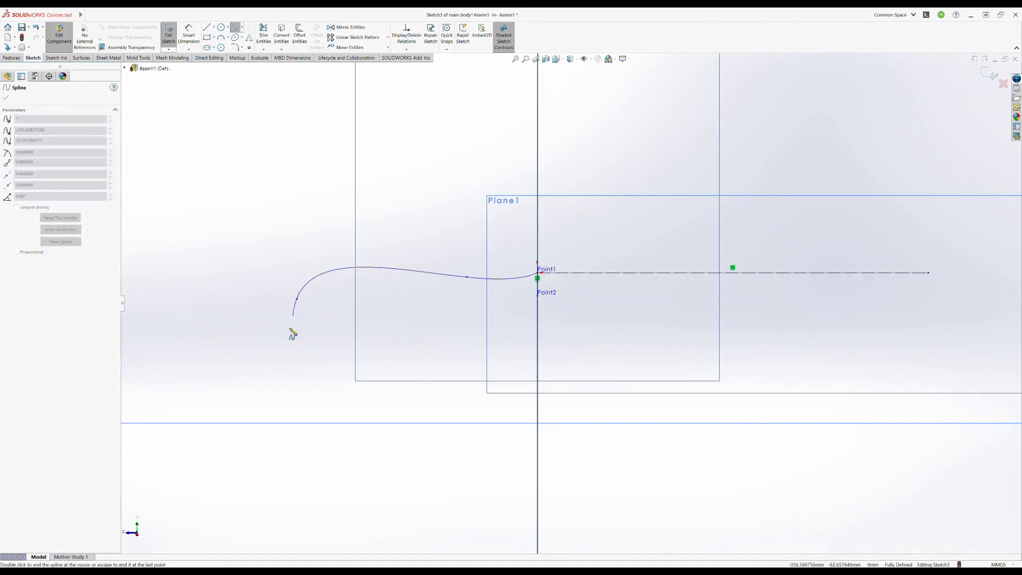
pyautogui.click(297, 299)
pyautogui.press('Escape')
# - Move the profile spline's middle point outward and make the spline tangent to the construction line
pyautogui.moveTo(468, 278)
pyautogui.mouseDown()
pyautogui.moveTo(394, 281)
pyautogui.moveTo(404, 279)
pyautogui.mouseUp()
pyautogui.click(473, 277)
pyautogui.keyDown('ctrl'); pyautogui.click(592, 274); pyautogui.keyUp('ctrl')
pyautogui.click(612, 248)
pyautogui.click(610, 248)
# - Shape the profile spline into a shallow downward arc with its middle point about 146 mm out, and close the sketch
pyautogui.moveTo(297, 299); pyautogui.dragTo(297, 292)
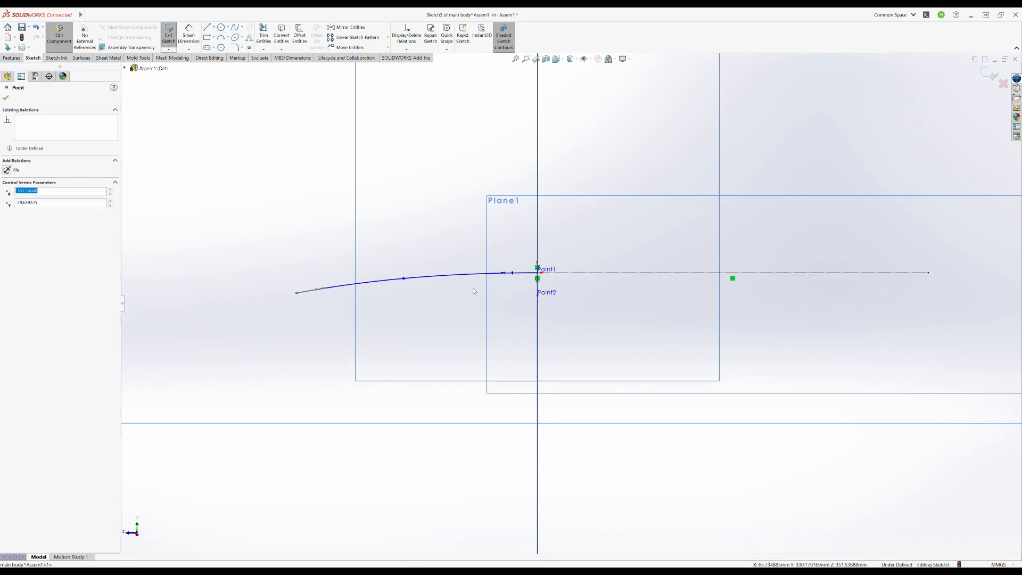
pyautogui.moveTo(404, 278); pyautogui.dragTo(428, 274)
pyautogui.moveTo(297, 293); pyautogui.dragTo(279, 288)
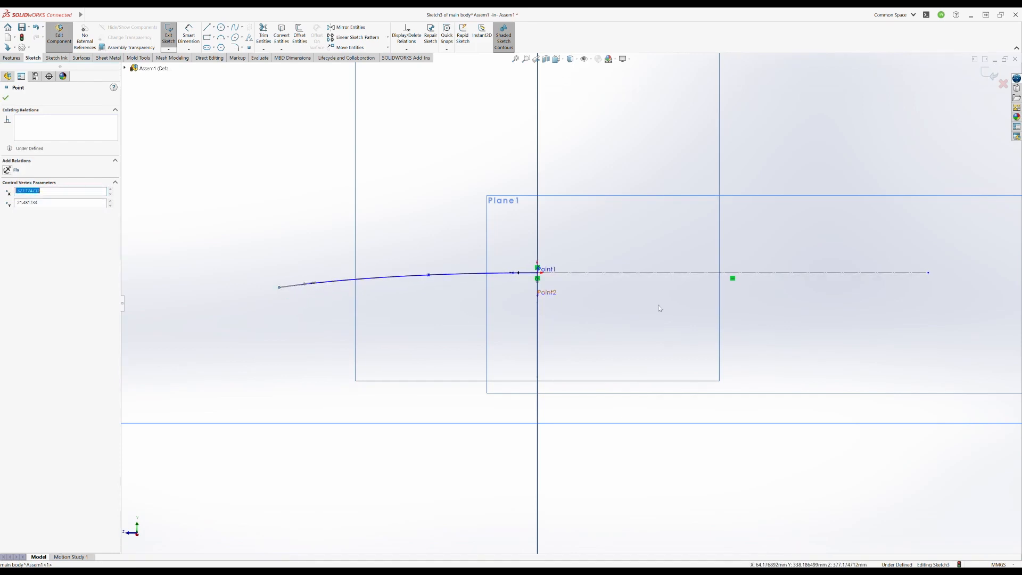
pyautogui.scroll(-3, 384, 272)
pyautogui.moveTo(200, 301); pyautogui.dragTo(198, 307)
pyautogui.moveTo(462, 279); pyautogui.dragTo(477, 278)
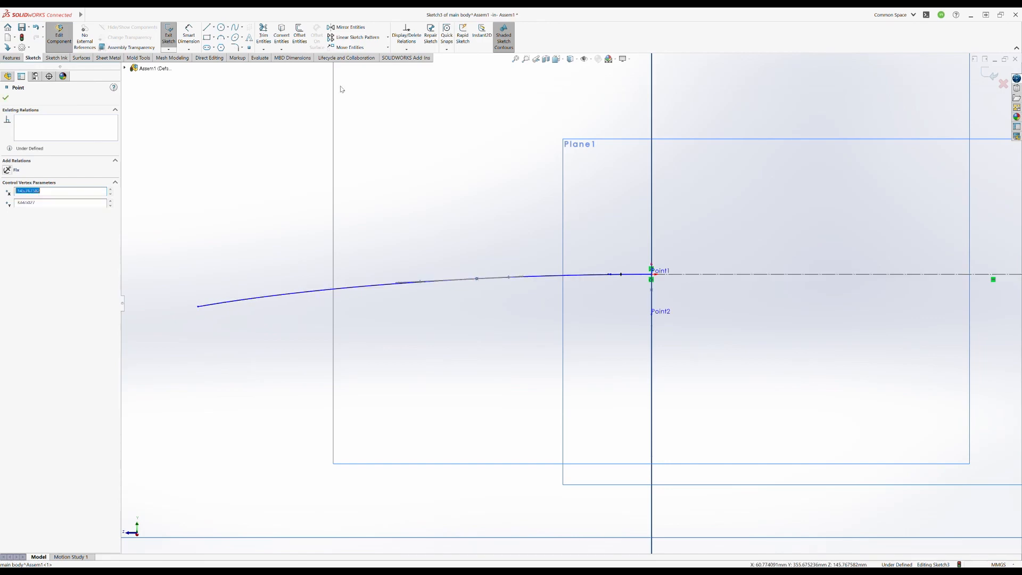
pyautogui.click(169, 35)
# - Delete the second reference point near the crest of the side view
pyautogui.scroll(8, 555, 314)
pyautogui.moveTo(554, 314)
pyautogui.mouseDown(button='middle')
pyautogui.moveTo(636, 331)
pyautogui.moveTo(686, 323)
pyautogui.moveTo(679, 338)
pyautogui.moveTo(564, 327)
pyautogui.moveTo(684, 334)
pyautogui.mouseUp(button='middle')
pyautogui.click(680, 337)
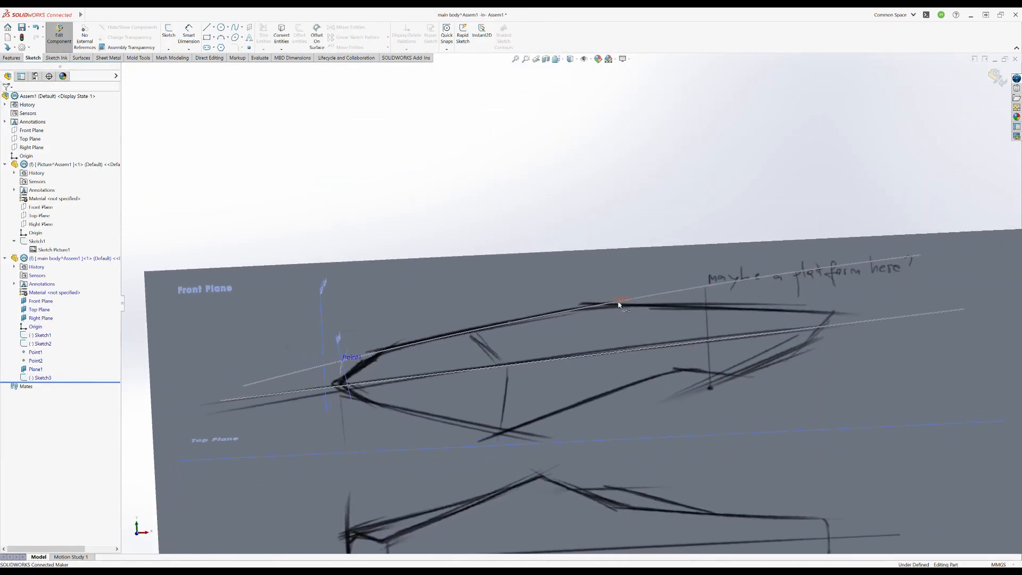
pyautogui.click(619, 304)
pyautogui.press('Delete')
pyautogui.press('Return')
pyautogui.moveTo(616, 310); pyautogui.dragTo(576, 337, button='middle')
# - Create a swept surface using the shallow arc as the profile and the upper spline as the path, in both directions
pyautogui.click(82, 58)
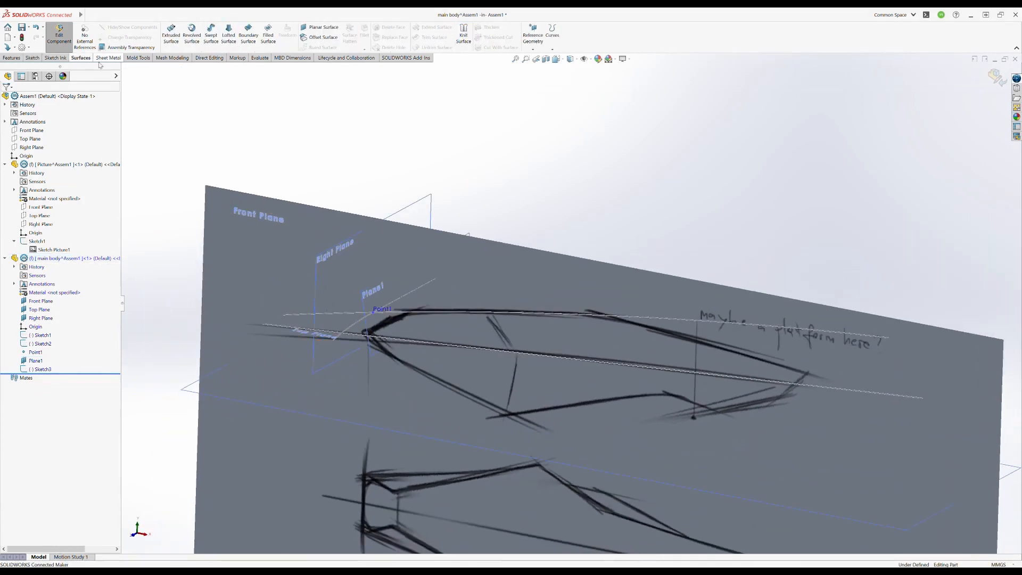
pyautogui.click(211, 35)
pyautogui.click(347, 330)
pyautogui.click(450, 311)
pyautogui.moveTo(440, 385); pyautogui.dragTo(383, 361, button='middle')
pyautogui.click(37, 161)
pyautogui.moveTo(511, 372)
pyautogui.mouseDown(button='middle')
pyautogui.moveTo(565, 504)
pyautogui.moveTo(648, 258)
pyautogui.moveTo(570, 319)
pyautogui.moveTo(540, 311)
pyautogui.moveTo(541, 320)
pyautogui.mouseUp(button='middle')
pyautogui.click(6, 100)
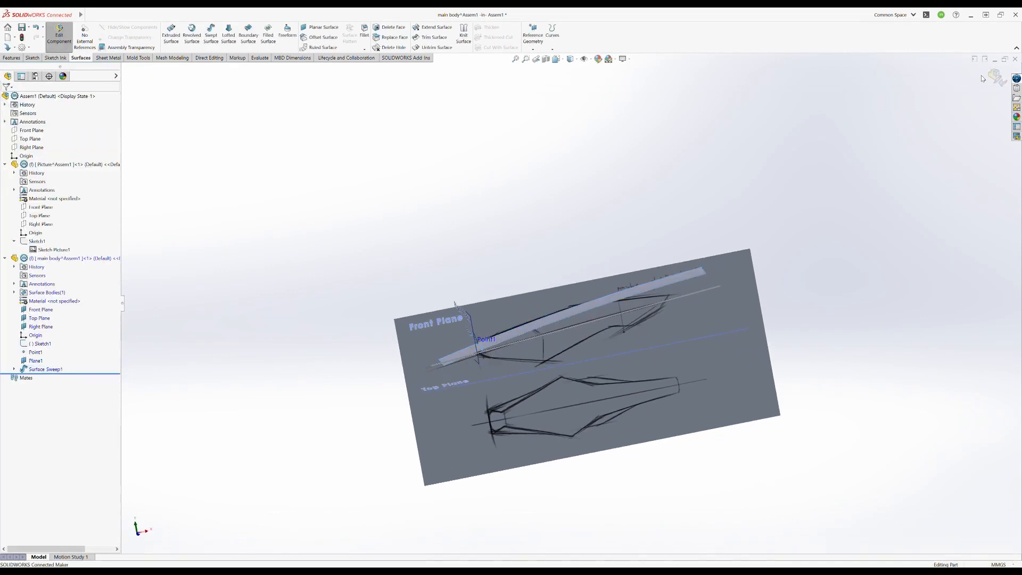
# - Leave part editing and examine the swept surface's profile sketch face-on
pyautogui.click(984, 76)
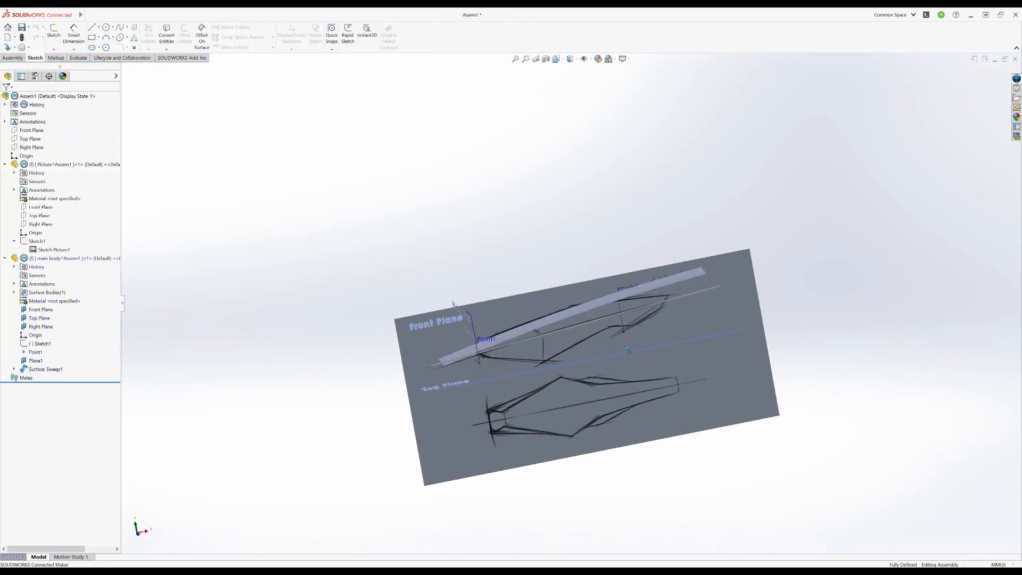
pyautogui.moveTo(628, 349); pyautogui.dragTo(687, 355, button='middle')
pyautogui.scroll(-4, 559, 367)
pyautogui.moveTo(570, 345)
pyautogui.mouseDown(button='middle')
pyautogui.moveTo(591, 347)
pyautogui.moveTo(639, 307)
pyautogui.moveTo(642, 292)
pyautogui.mouseUp(button='middle')
pyautogui.click(14, 369)
pyautogui.click(44, 378)
pyautogui.click(50, 372)
pyautogui.scroll(-5, 652, 224)
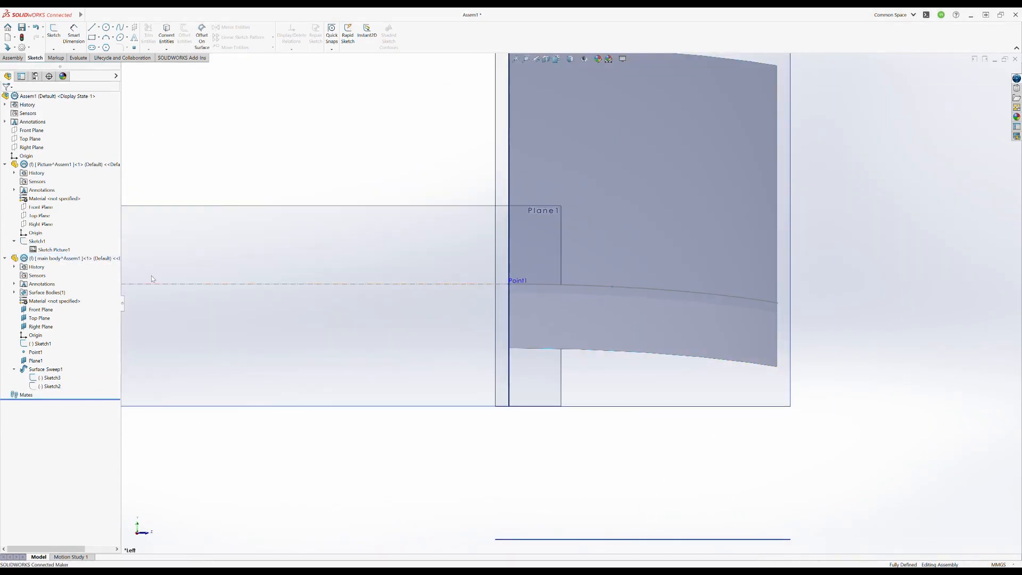
# - Resume editing the main body part and pull the profile spline's middle and outer points outward to widen the surface
pyautogui.click(96, 259)
pyautogui.click(114, 243)
pyautogui.moveTo(612, 286); pyautogui.dragTo(638, 297)
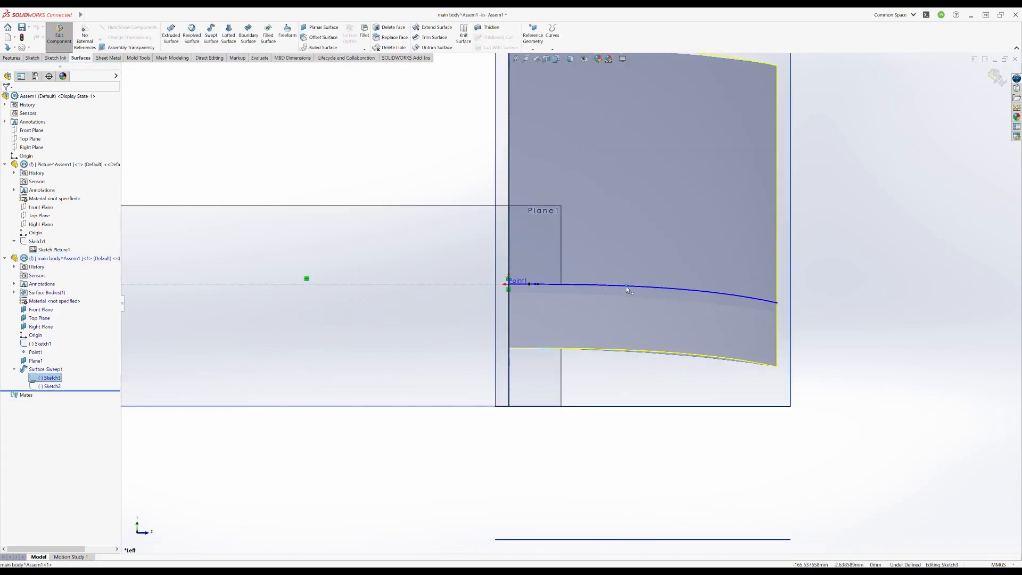
pyautogui.moveTo(777, 302); pyautogui.dragTo(907, 318)
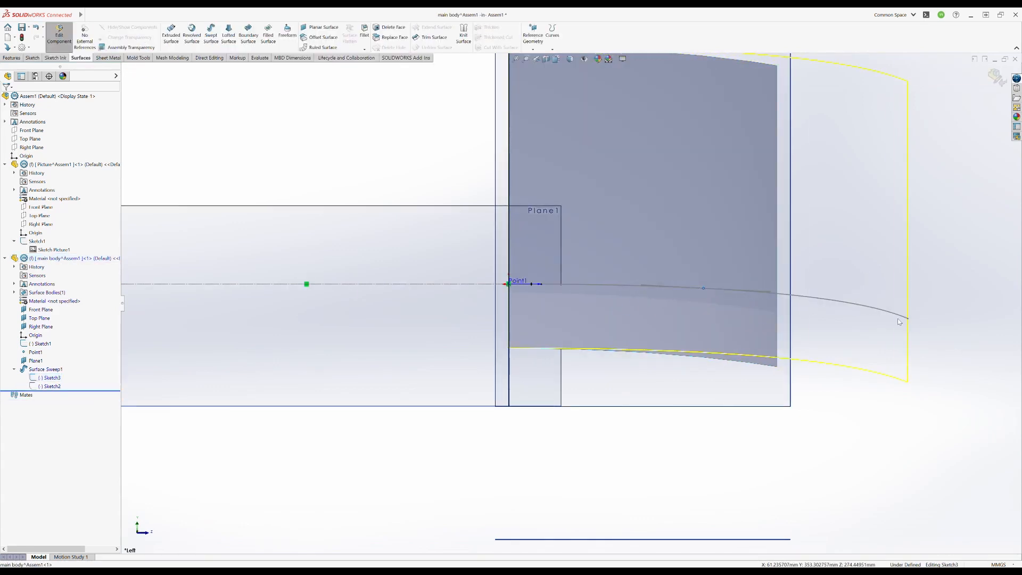
pyautogui.moveTo(873, 288); pyautogui.dragTo(830, 304, button='middle')
# - Edit the sweep's profile sketch and move the spline's outer end farther out and slightly up to flatten the curve
pyautogui.click(806, 305)
pyautogui.click(825, 289)
pyautogui.scroll(-5, 507, 181)
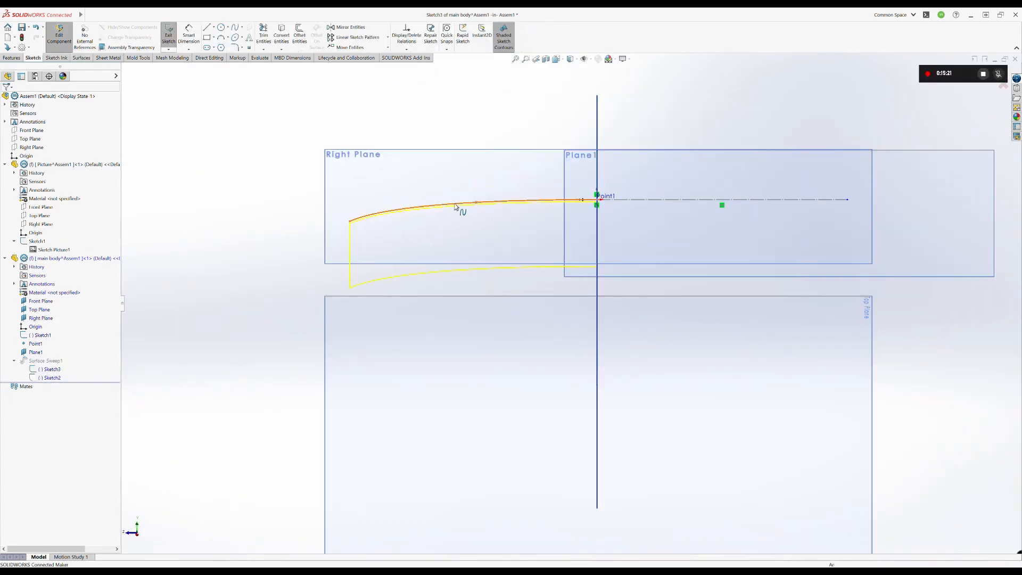
pyautogui.click(455, 205)
pyautogui.click(77, 316)
pyautogui.moveTo(349, 221); pyautogui.dragTo(337, 220)
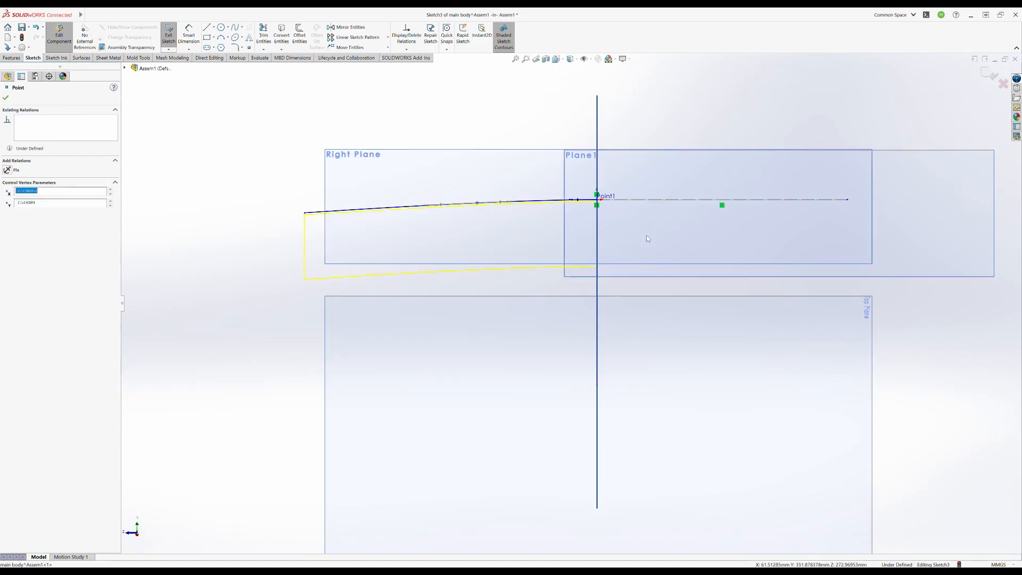
# - Dimension the distance from the profile spline's middle point to the horizontal construction line
pyautogui.keyDown('ctrl'); pyautogui.click(654, 200); pyautogui.keyUp('ctrl')
pyautogui.click(652, 119)
pyautogui.click(305, 213)
pyautogui.keyDown('ctrl'); pyautogui.click(665, 200); pyautogui.keyUp('ctrl')
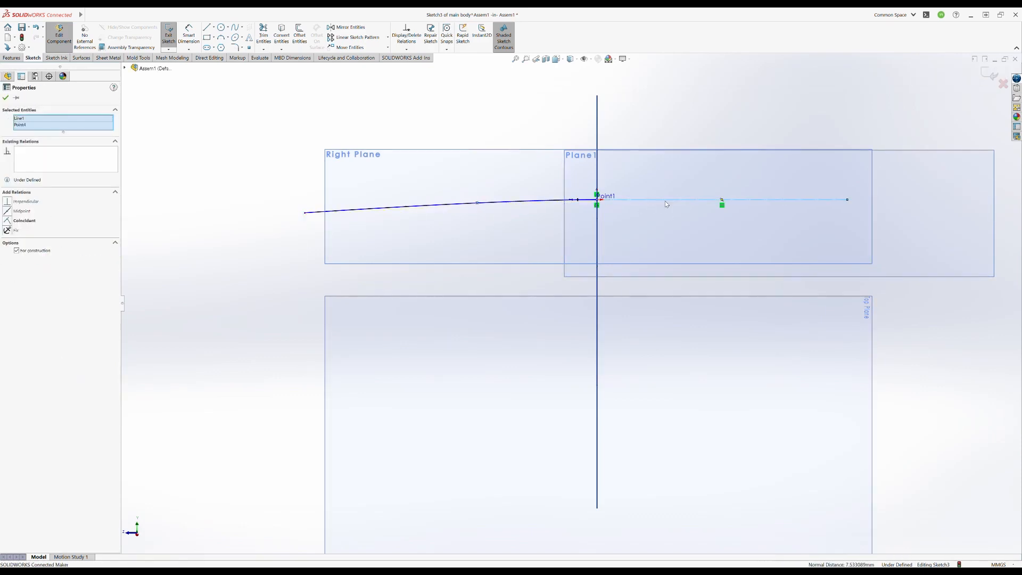
pyautogui.moveTo(753, 179); pyautogui.dragTo(752, 145, button='right')
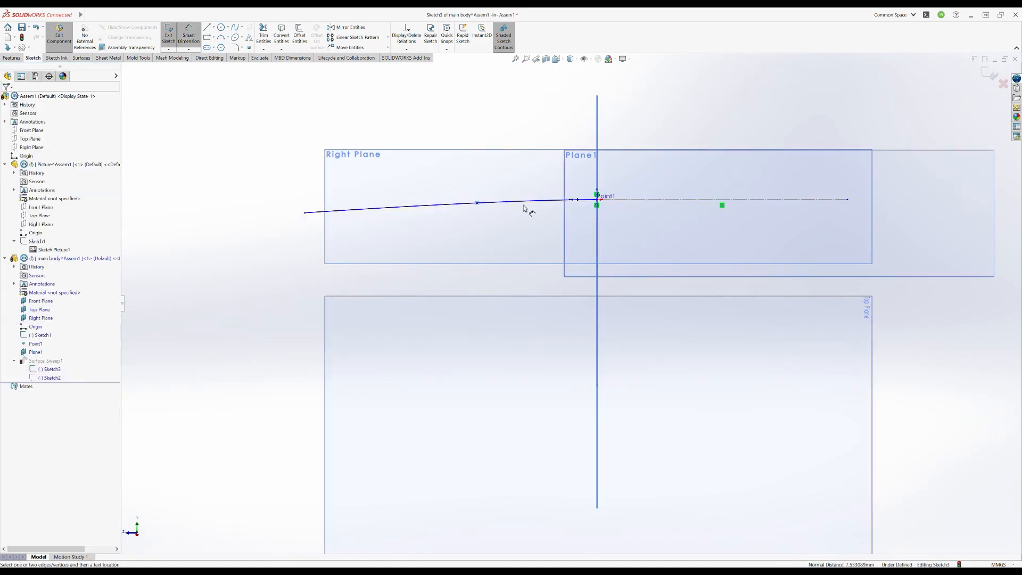
pyautogui.click(640, 206)
pyautogui.press('Escape')
pyautogui.click(477, 204)
pyautogui.click(669, 201)
pyautogui.click(410, 112)
# - Try a value of 5 mm for the distance between the spline's middle point and the construction line
pyautogui.write('5')
pyautogui.press('Return')
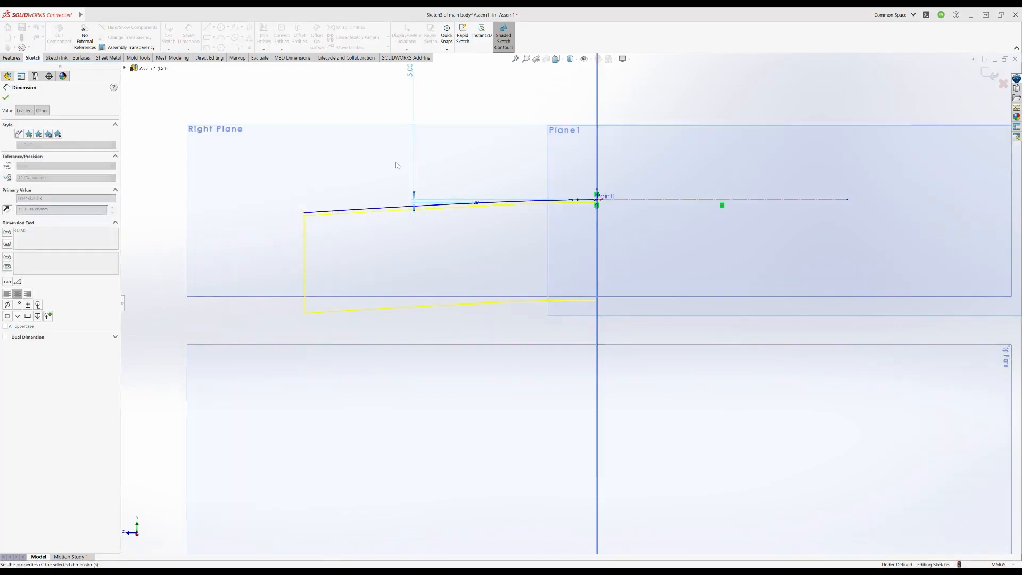
pyautogui.hotkey('ctrl', 'z')
pyautogui.click(623, 202)
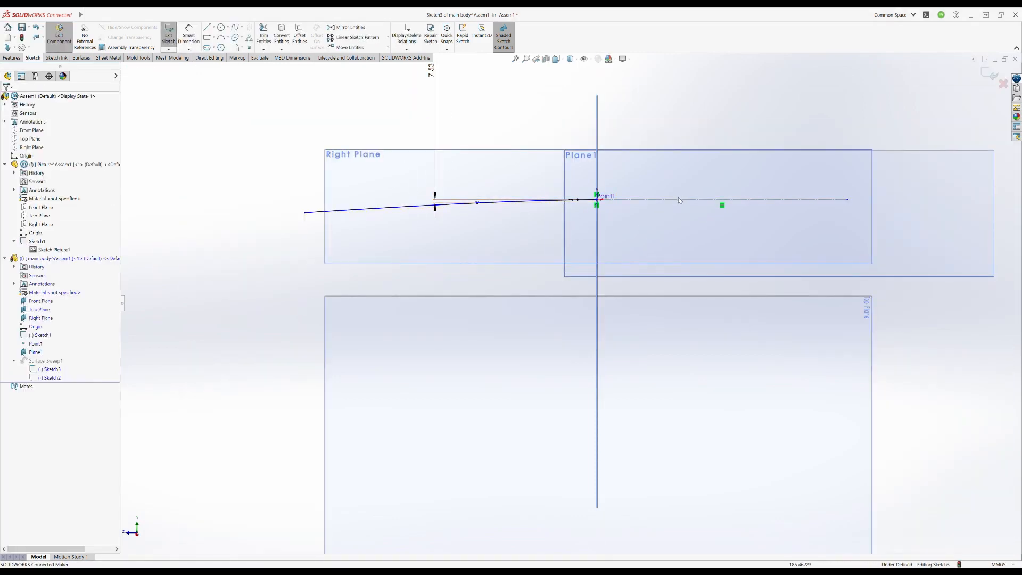
pyautogui.click(679, 200)
pyautogui.click(723, 184)
pyautogui.click(445, 156)
pyautogui.doubleClick(432, 73)
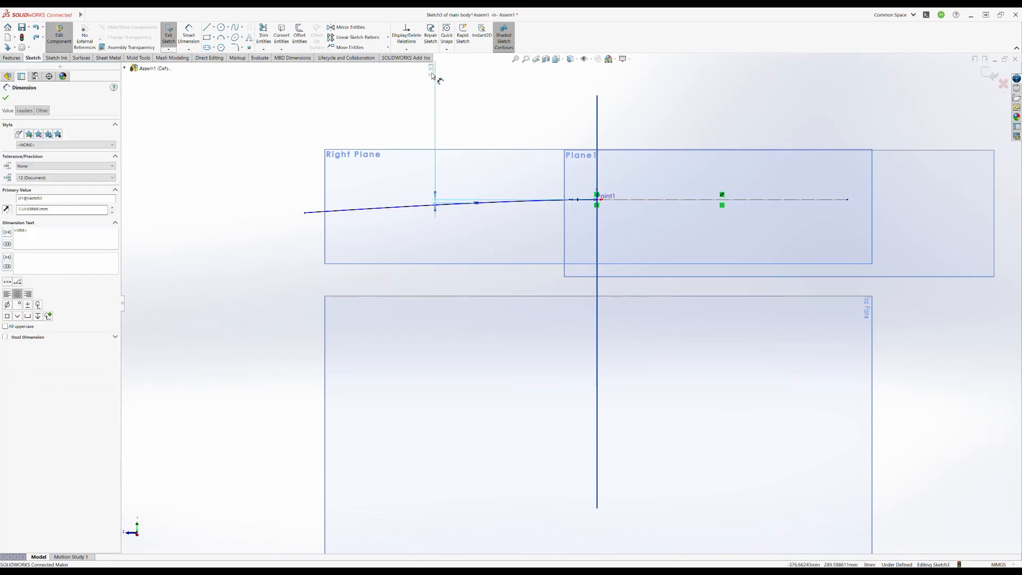
pyautogui.write('5')
pyautogui.press('Return')
# - Set the middle point's distance to 3 mm, shift that point toward the construction line's inner end and leave the sketch
pyautogui.scroll(2, 501, 147)
pyautogui.doubleClick(477, 101)
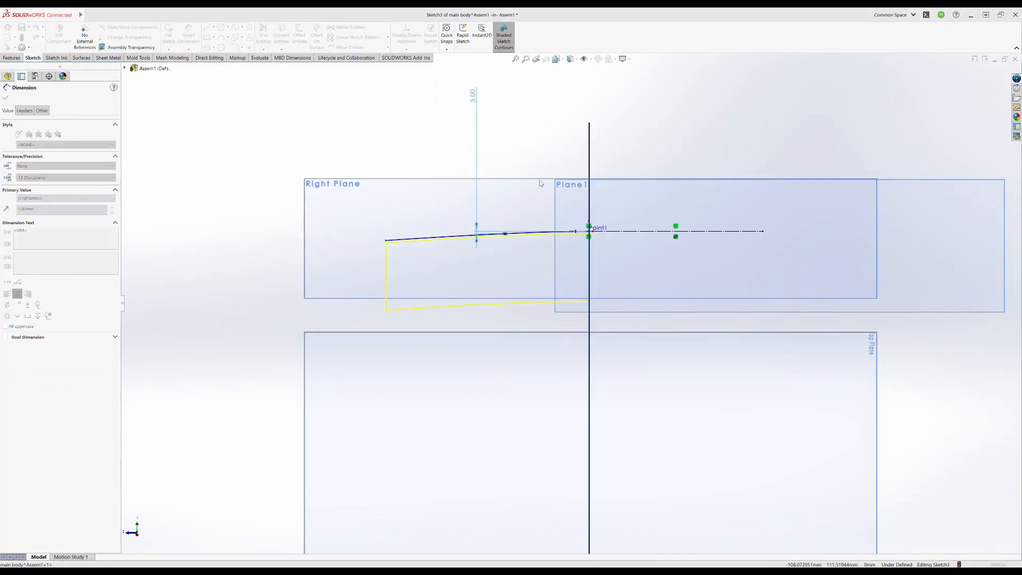
pyautogui.write('1')
pyautogui.press('Return')
pyautogui.scroll(-3, 506, 231)
pyautogui.click(531, 237)
pyautogui.moveTo(531, 237); pyautogui.dragTo(558, 238)
pyautogui.click(496, 179)
pyautogui.doubleClick(23, 208)
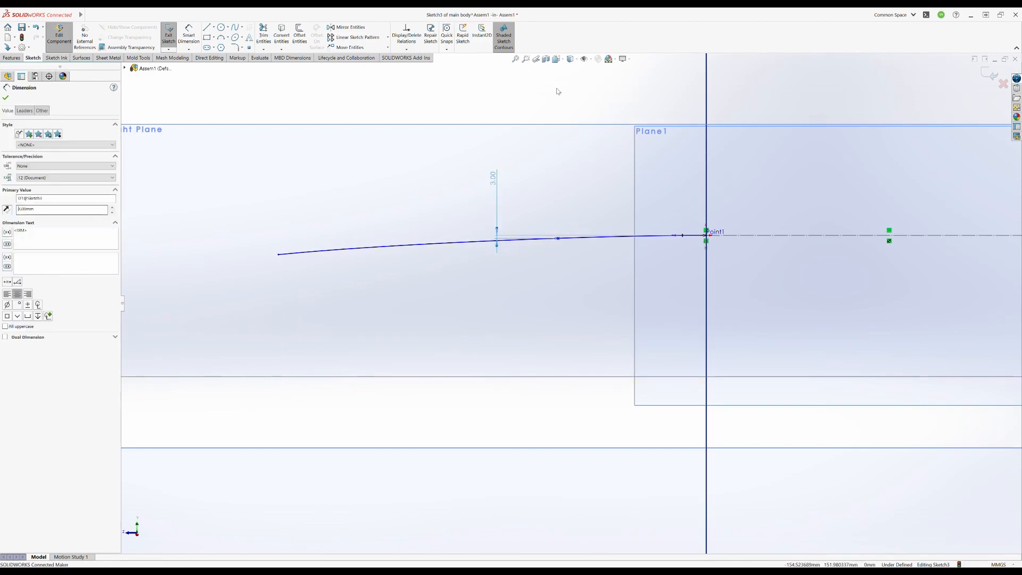
pyautogui.click(557, 91)
pyautogui.click(989, 75)
# - Examine the flattened swept surface against the reference picture from several angles
pyautogui.scroll(8, 643, 285)
pyautogui.moveTo(479, 298)
pyautogui.mouseDown(button='middle')
pyautogui.moveTo(553, 340)
pyautogui.moveTo(460, 368)
pyautogui.moveTo(639, 248)
pyautogui.moveTo(636, 266)
pyautogui.mouseUp(button='middle')
pyautogui.scroll(-3, 548, 301)
pyautogui.scroll(3, 636, 266)
pyautogui.scroll(1, 586, 344)
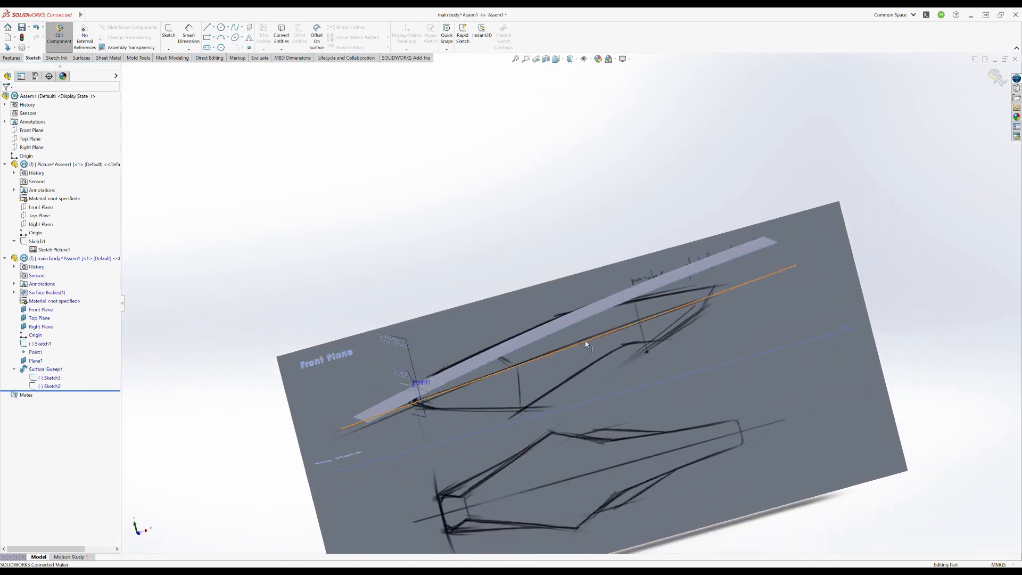
pyautogui.moveTo(586, 344); pyautogui.dragTo(558, 330, button='middle')
pyautogui.scroll(-4, 506, 340)
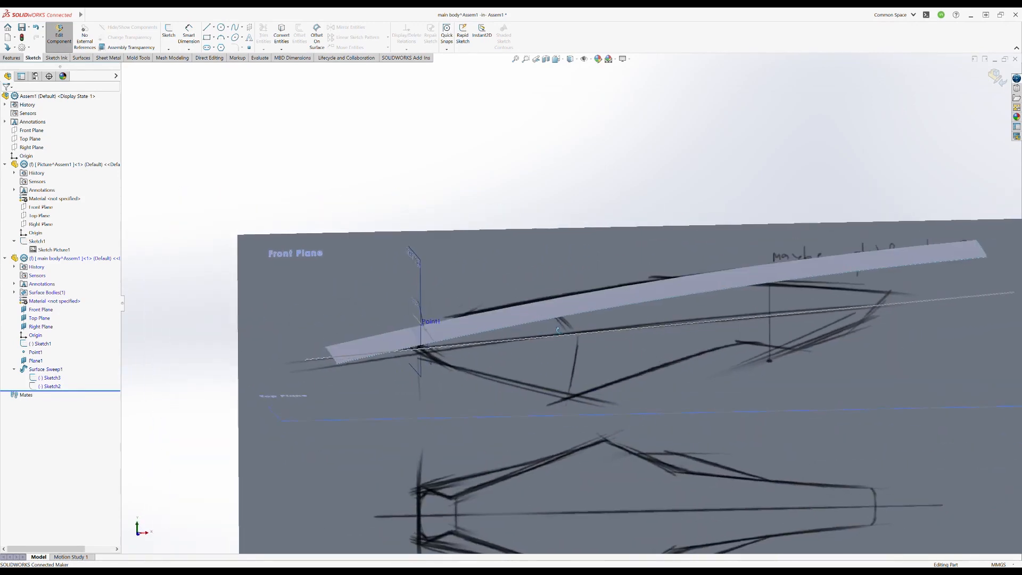
pyautogui.scroll(2, 554, 320)
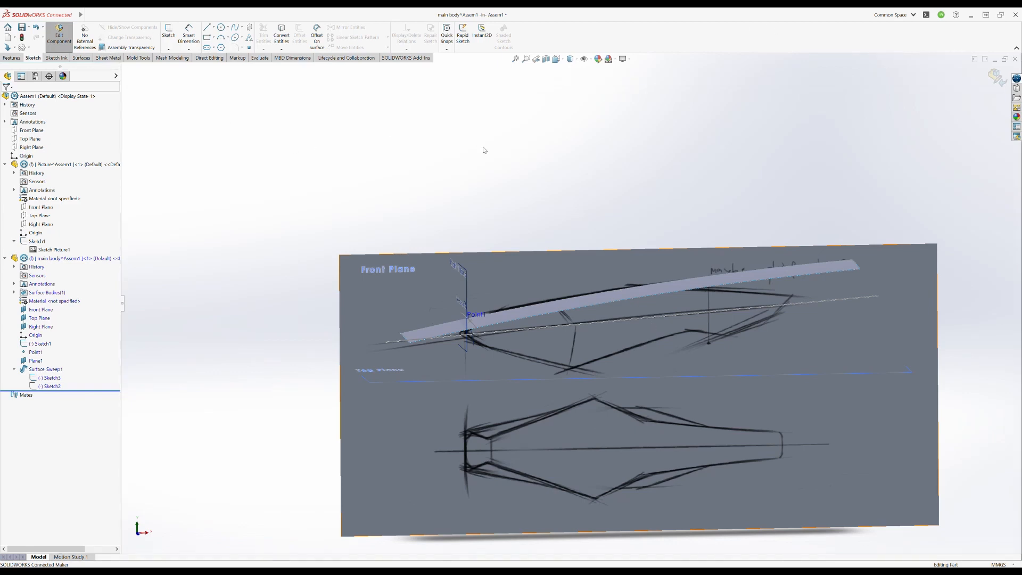
pyautogui.moveTo(568, 332); pyautogui.dragTo(657, 262, button='middle')
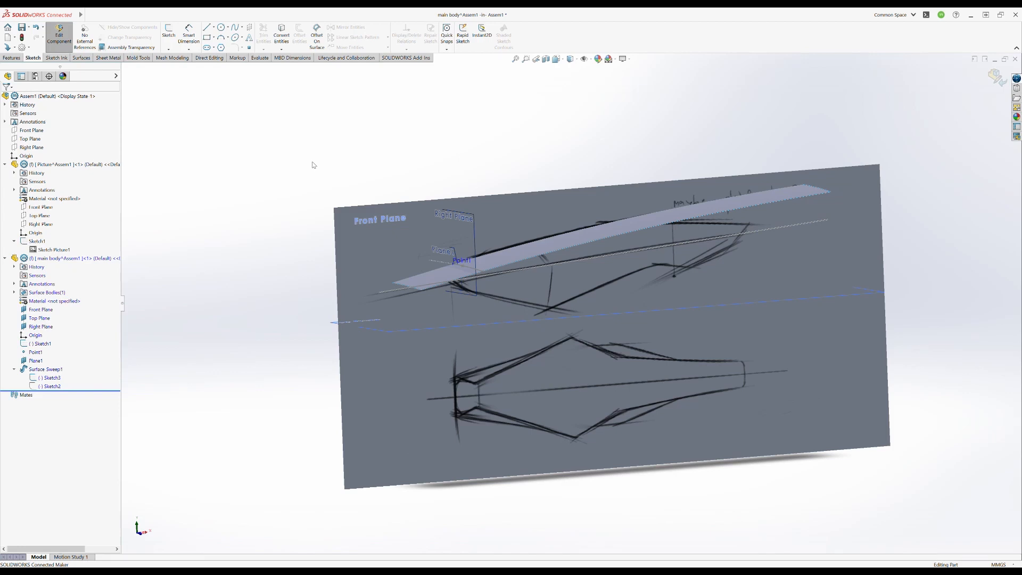
# - Extrude the craft's lower side-view line as a surface outward from the picture plane
pyautogui.click(81, 57)
pyautogui.click(171, 35)
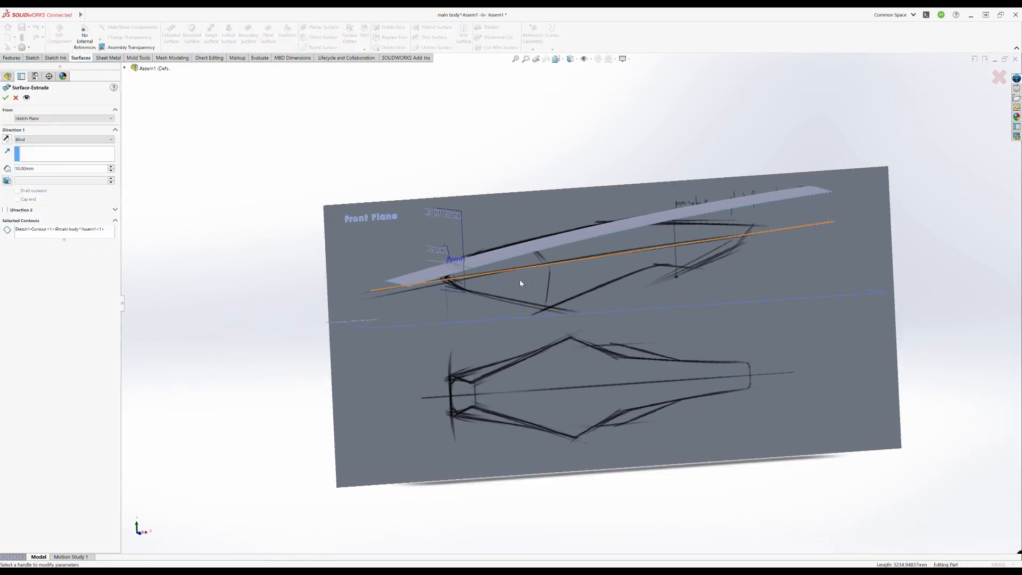
pyautogui.click(678, 315)
pyautogui.press('Return')
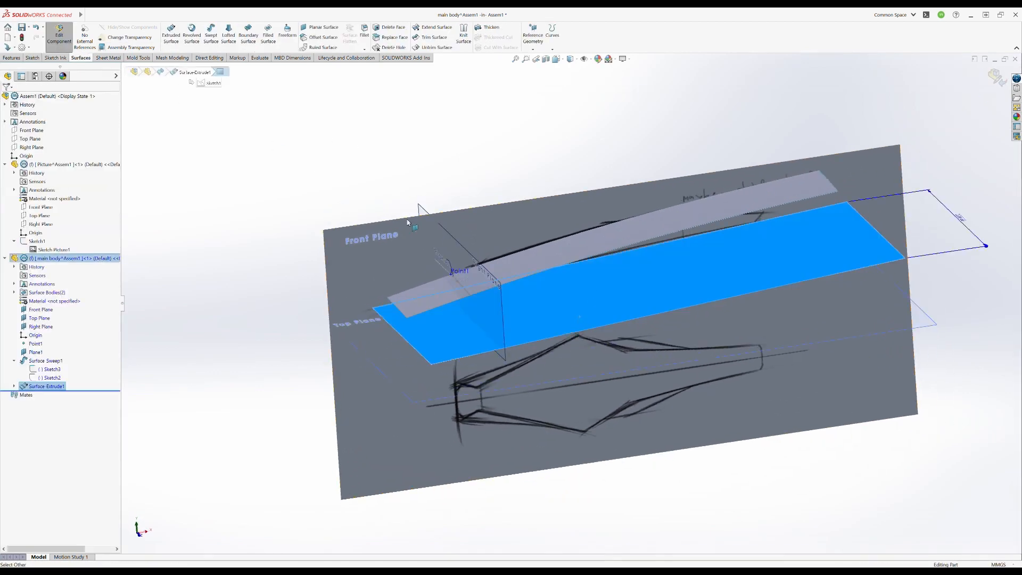
# - Start a sketch on the extruded lower surface and draw a straight line perpendicular to the picture plane near the reference point
pyautogui.click(168, 33)
pyautogui.click(532, 309)
pyautogui.click(42, 395)
pyautogui.click(70, 392)
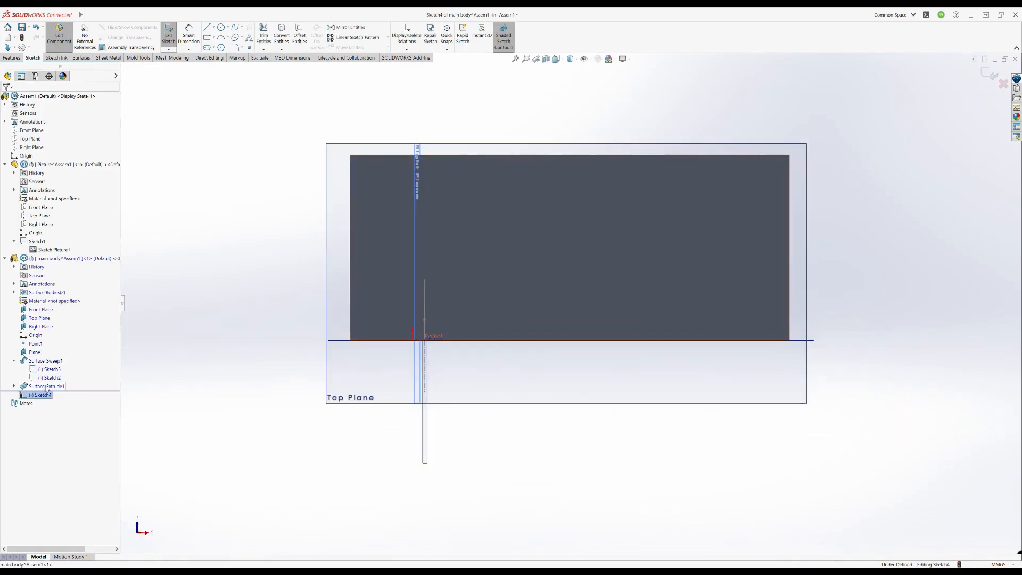
pyautogui.hotkey('ctrl', '8')
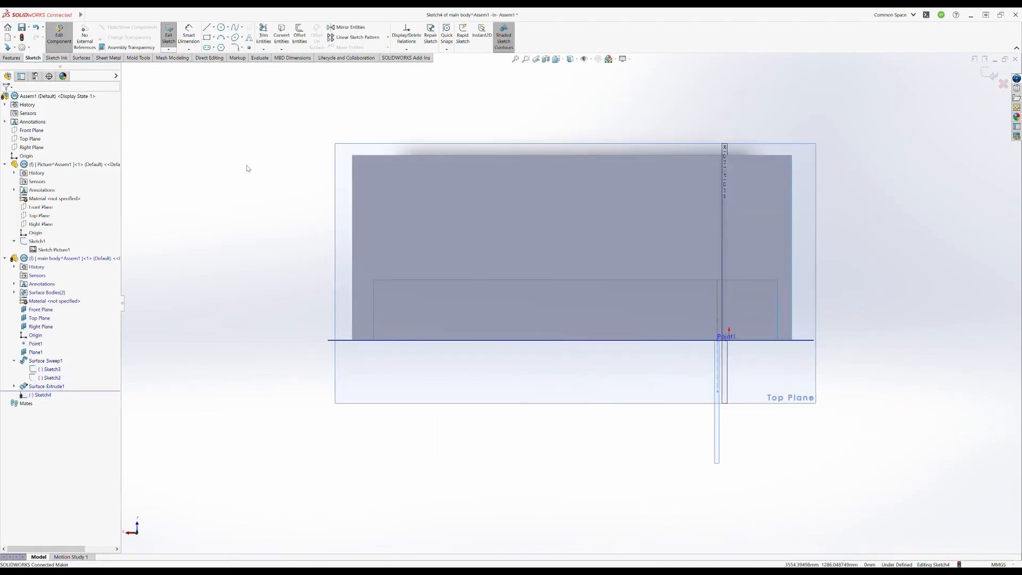
pyautogui.click(206, 27)
pyautogui.click(741, 340)
pyautogui.click(740, 472)
pyautogui.press('Escape')
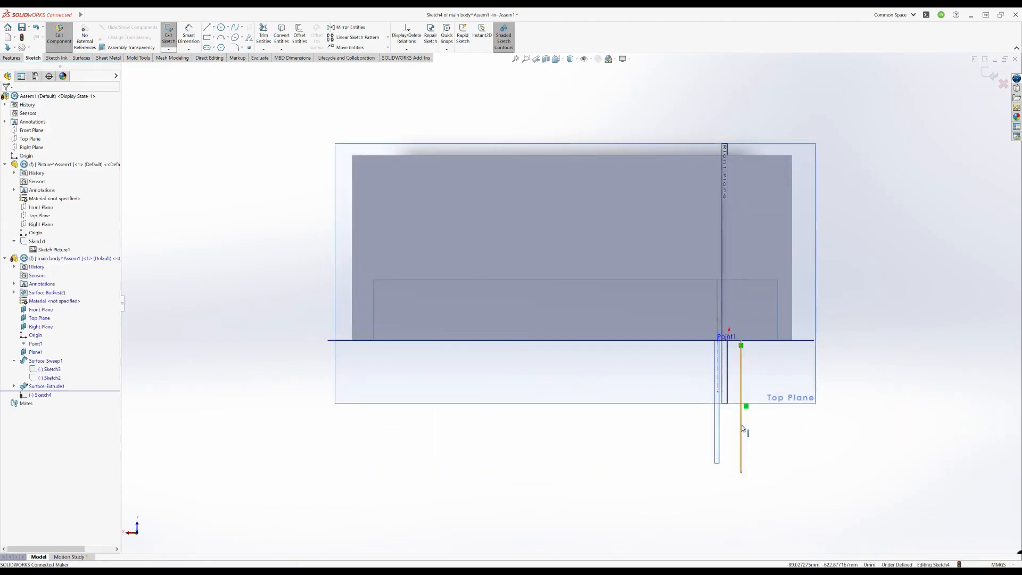
# - Reposition the line beside the reference point as construction geometry and fully define it
pyautogui.click(741, 427)
pyautogui.click(744, 370)
pyautogui.moveTo(740, 356); pyautogui.dragTo(511, 298, button='middle')
pyautogui.moveTo(590, 300); pyautogui.dragTo(639, 294)
pyautogui.moveTo(639, 293); pyautogui.dragTo(642, 351, button='middle')
pyautogui.click(309, 223)
pyautogui.moveTo(308, 223); pyautogui.dragTo(446, 336, button='middle')
pyautogui.hotkey('ctrl', '8')
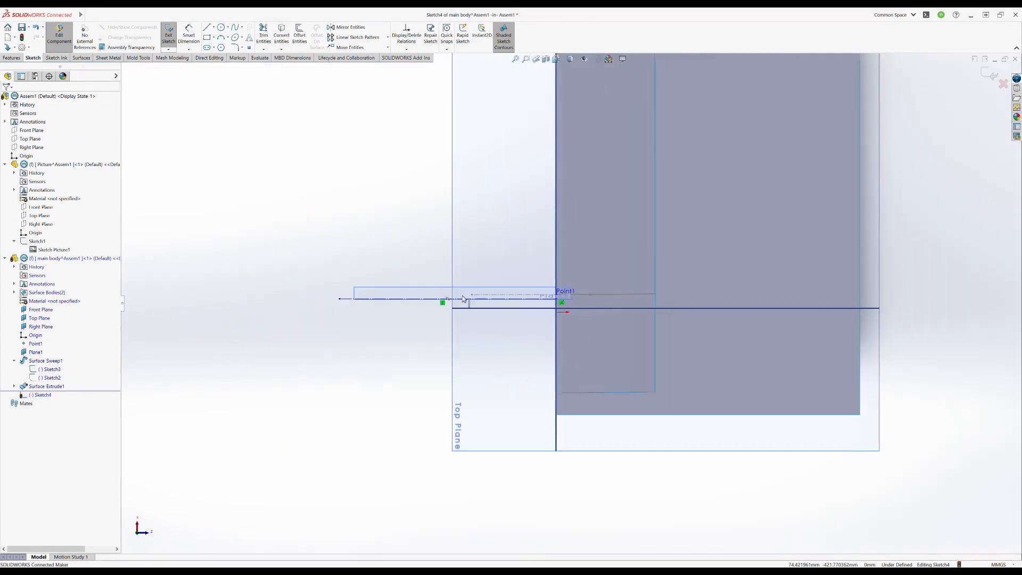
pyautogui.click(298, 304)
pyautogui.moveTo(297, 303); pyautogui.dragTo(488, 303)
pyautogui.scroll(-4, 660, 294)
pyautogui.press('Escape')
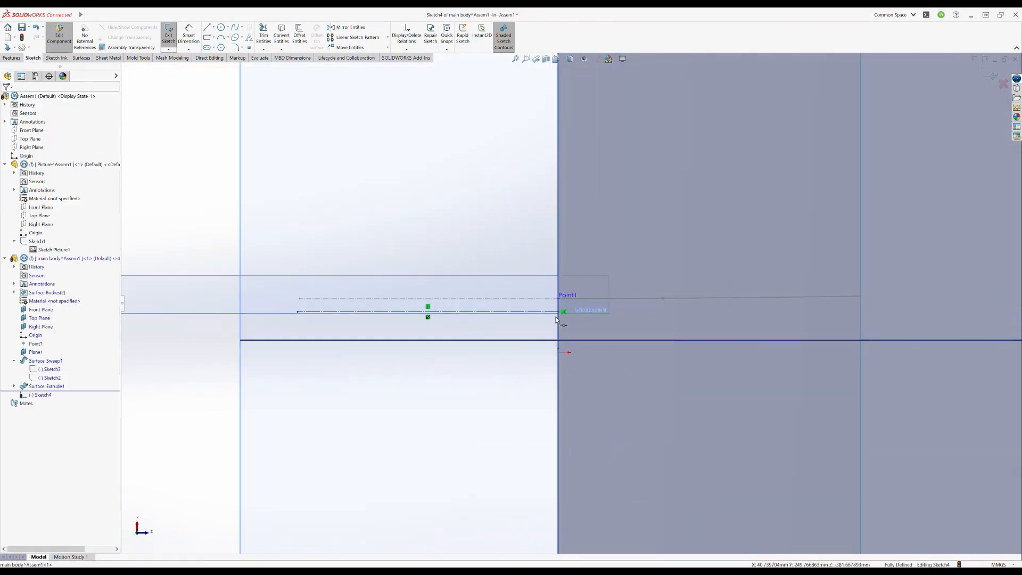
# - Draw a three-point spline from the construction line's inner end and make it tangent to that line
pyautogui.click(563, 312)
pyautogui.click(672, 311)
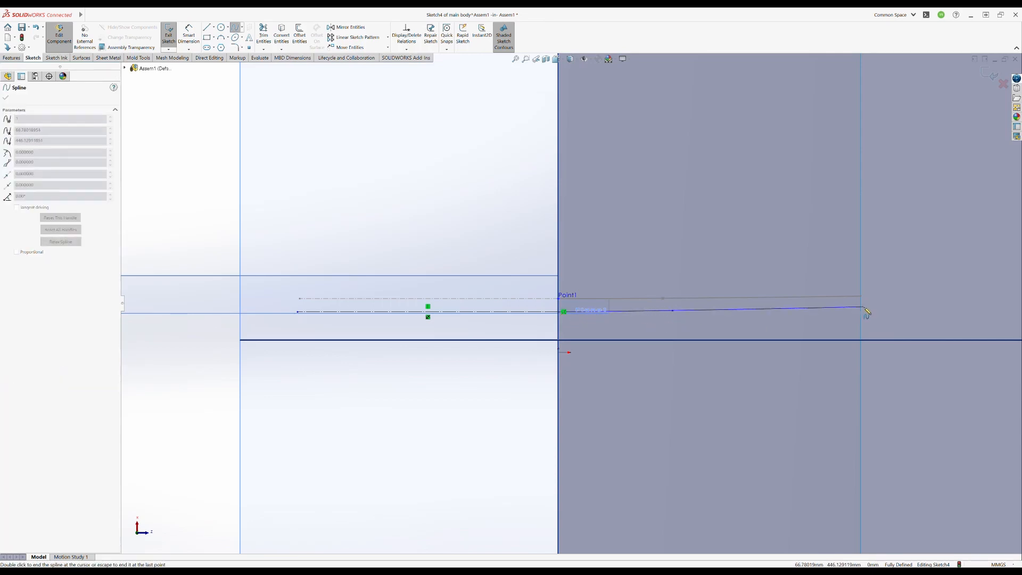
pyautogui.press('Escape')
pyautogui.scroll(-3, 620, 318)
pyautogui.click(605, 307)
pyautogui.keyDown('ctrl'); pyautogui.click(490, 304); pyautogui.keyUp('ctrl')
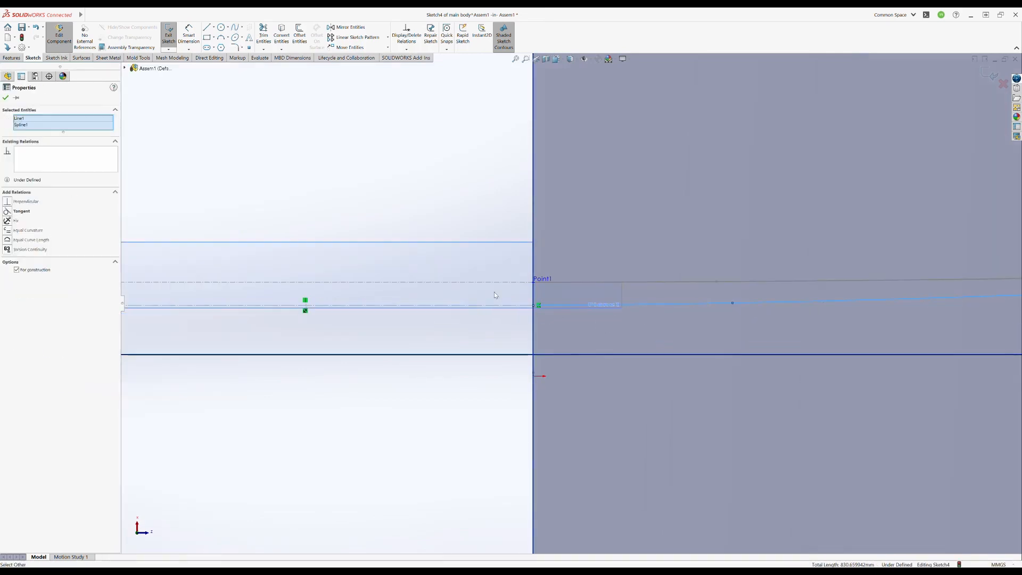
pyautogui.click(519, 274)
# - Dimension the new spline's middle point 3 mm from the construction line
pyautogui.click(378, 306)
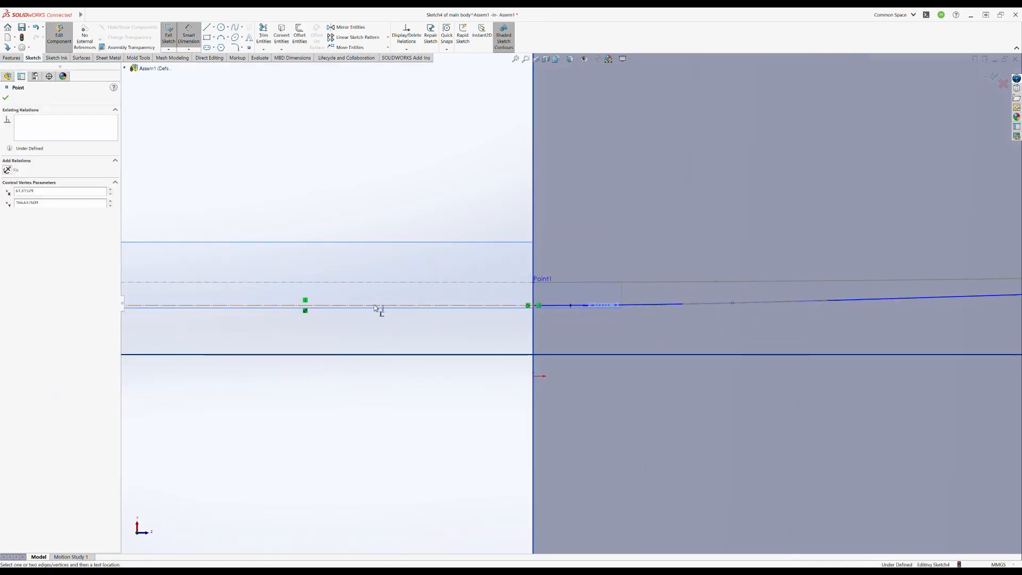
pyautogui.click(364, 378)
pyautogui.write('5mm')
pyautogui.press('Return')
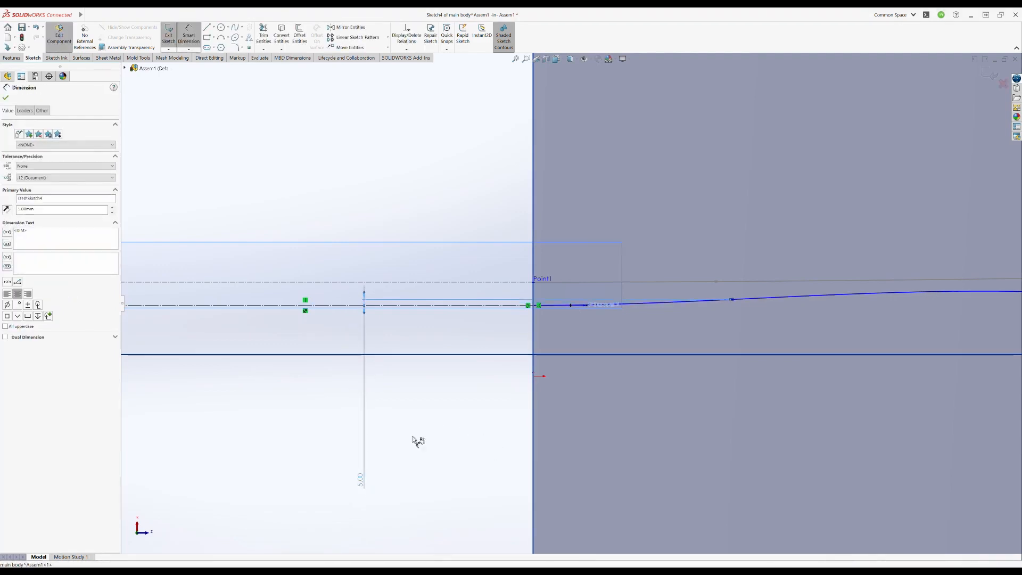
pyautogui.write('3')
pyautogui.press('Return')
pyautogui.press('Escape')
# - Pull the spline's outer end slightly farther out and away from the construction line, and leave the sketch
pyautogui.scroll(2, 444, 414)
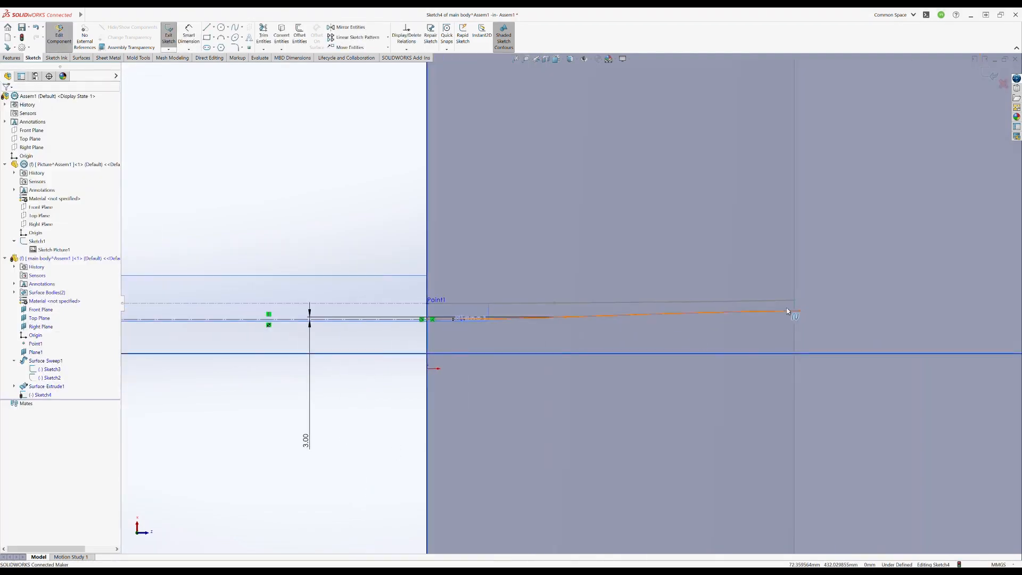
pyautogui.moveTo(788, 310); pyautogui.dragTo(802, 299)
pyautogui.click(987, 79)
# - Start a sketch on the Front Plane and draw a spline along the slanted pointed end, crossing the upper and lower surfaces
pyautogui.scroll(5, 461, 308)
pyautogui.moveTo(462, 309)
pyautogui.mouseDown(button='middle')
pyautogui.moveTo(529, 367)
pyautogui.moveTo(509, 351)
pyautogui.moveTo(543, 322)
pyautogui.mouseUp(button='middle')
pyautogui.scroll(5, 555, 335)
pyautogui.press('Escape')
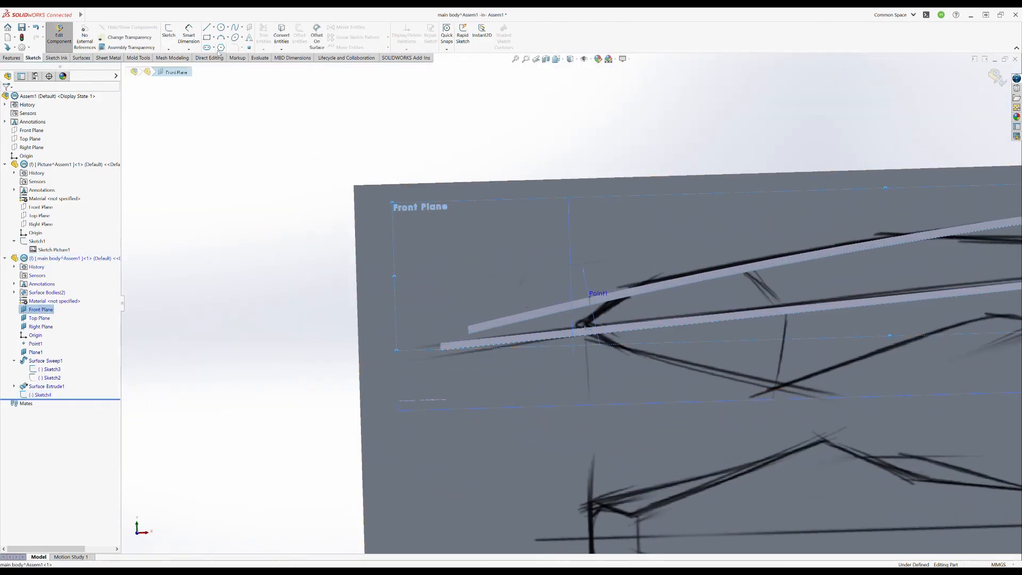
pyautogui.click(169, 33)
pyautogui.click(233, 30)
pyautogui.scroll(-3, 537, 309)
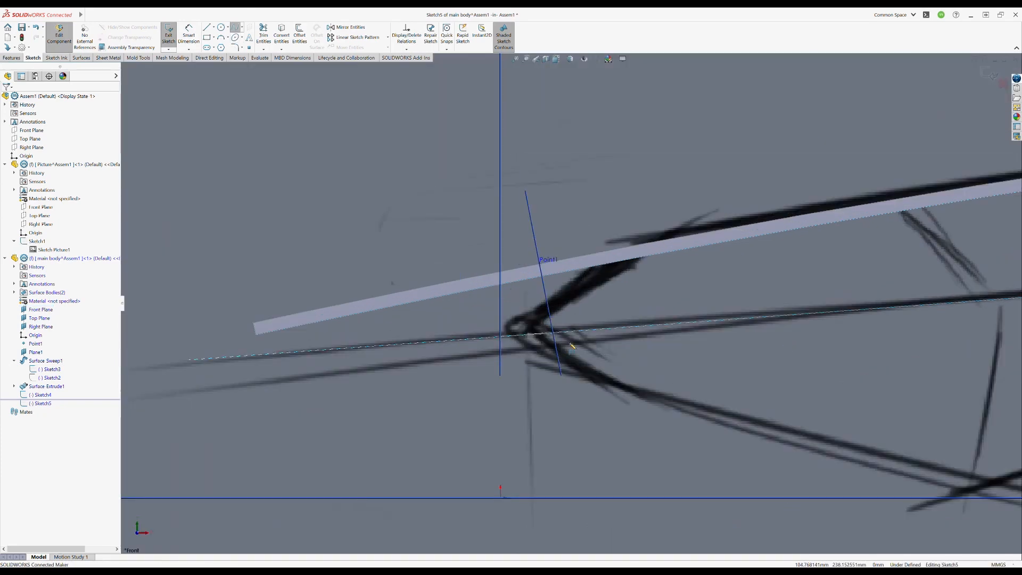
pyautogui.click(596, 282)
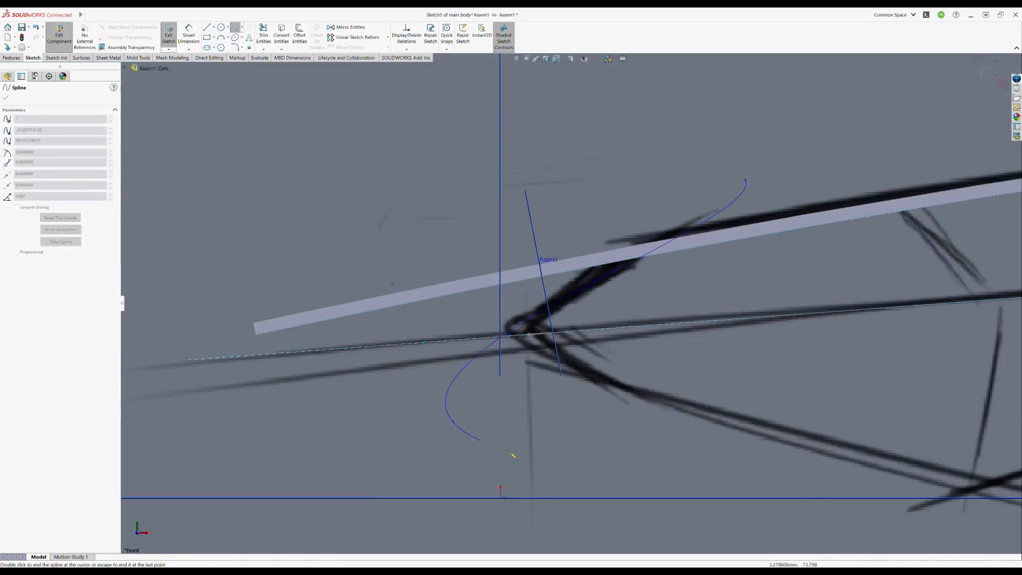
pyautogui.press('Escape')
# - Draw a short construction line about 25 mm long along the lower surface's edge, starting where the lower curve meets the picture plane
pyautogui.click(590, 287)
pyautogui.moveTo(526, 346); pyautogui.dragTo(486, 353, button='middle')
pyautogui.scroll(-5, 486, 354)
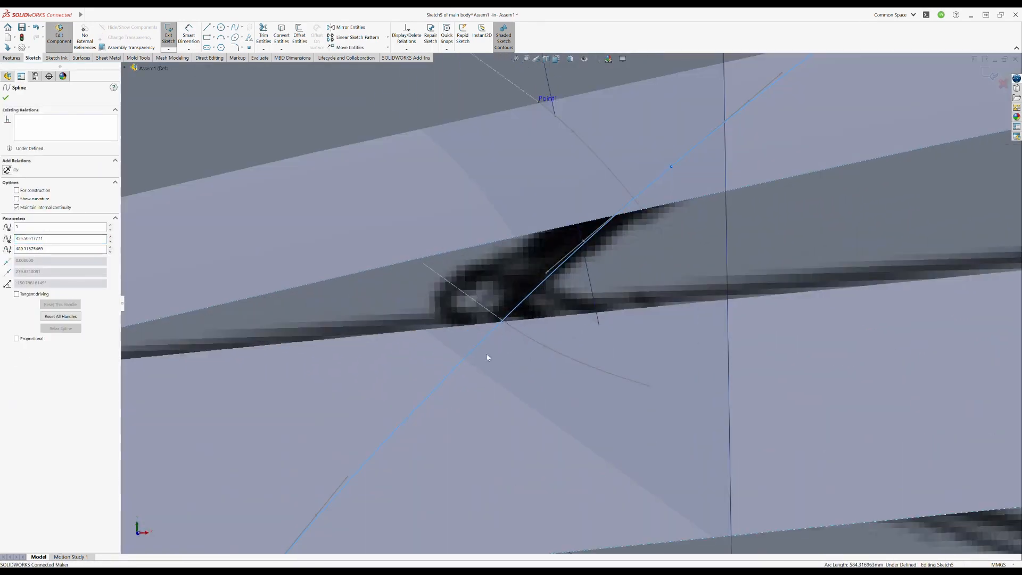
pyautogui.moveTo(502, 320); pyautogui.dragTo(505, 327)
pyautogui.scroll(-4, 506, 314)
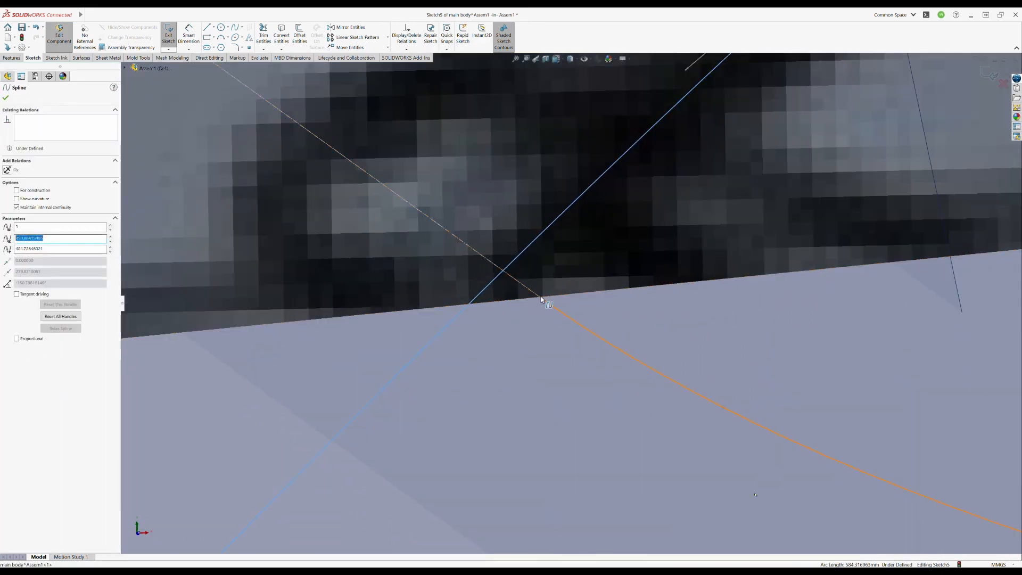
pyautogui.click(550, 306)
pyautogui.press('Escape')
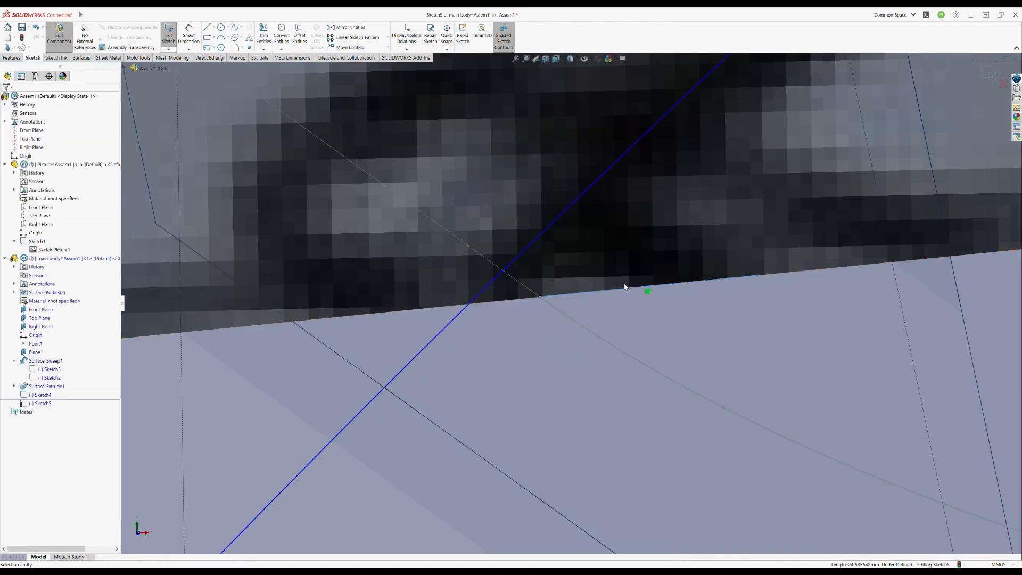
# - Make the slanted spline coincident with the short construction line's starting point and leave the sketch
pyautogui.click(529, 255)
pyautogui.moveTo(541, 296); pyautogui.dragTo(253, 341, button='middle')
pyautogui.click(6, 97)
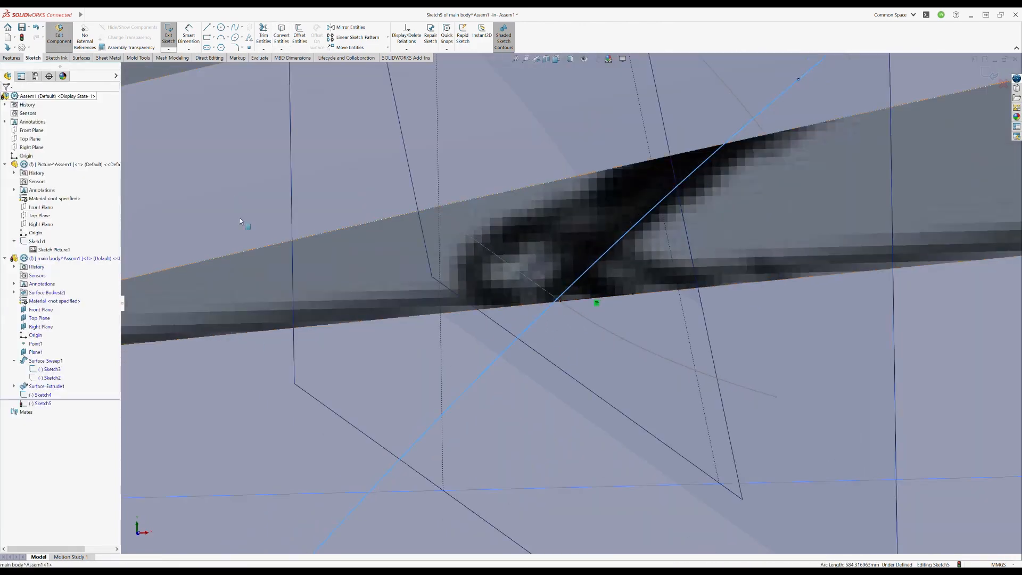
pyautogui.hotkey('ctrl', '8')
pyautogui.scroll(-8, 463, 277)
pyautogui.click(505, 318)
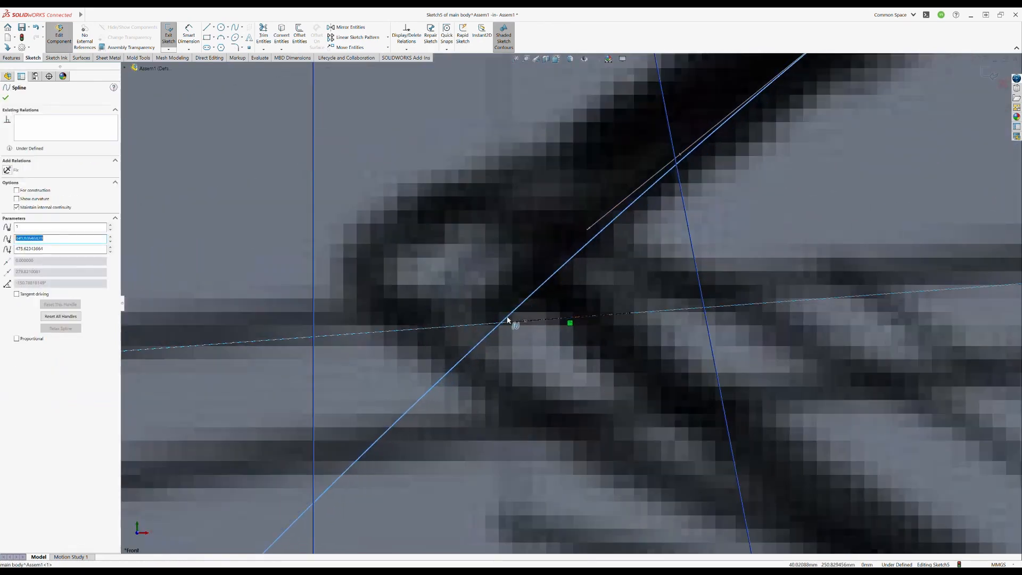
pyautogui.keyDown('ctrl'); pyautogui.click(513, 322); pyautogui.keyUp('ctrl')
pyautogui.click(556, 303)
pyautogui.scroll(10, 573, 302)
pyautogui.scroll(-3, 612, 288)
pyautogui.click(615, 289)
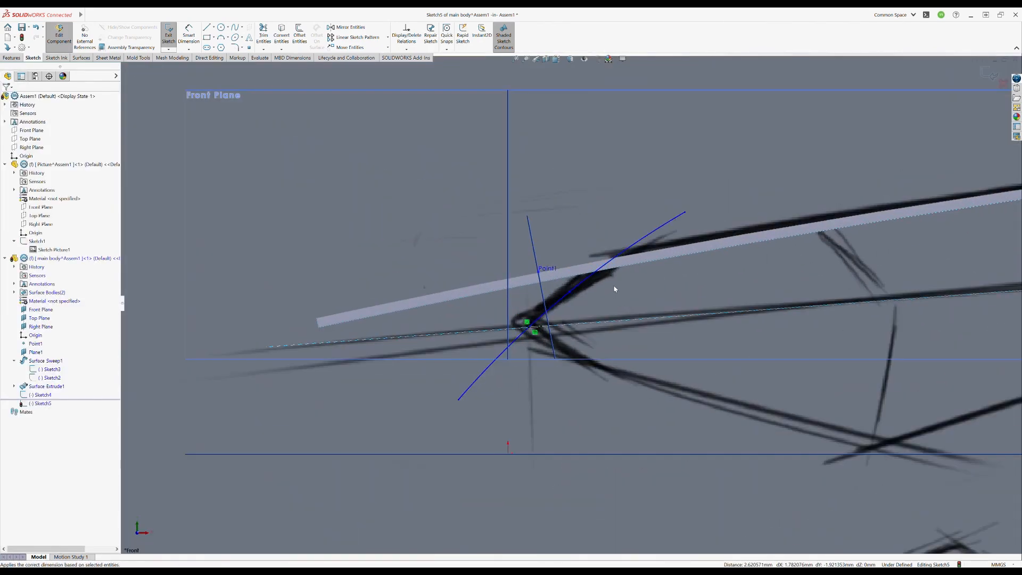
pyautogui.moveTo(527, 329)
pyautogui.mouseDown(button='middle')
pyautogui.moveTo(564, 353)
pyautogui.moveTo(548, 342)
pyautogui.mouseUp(button='middle')
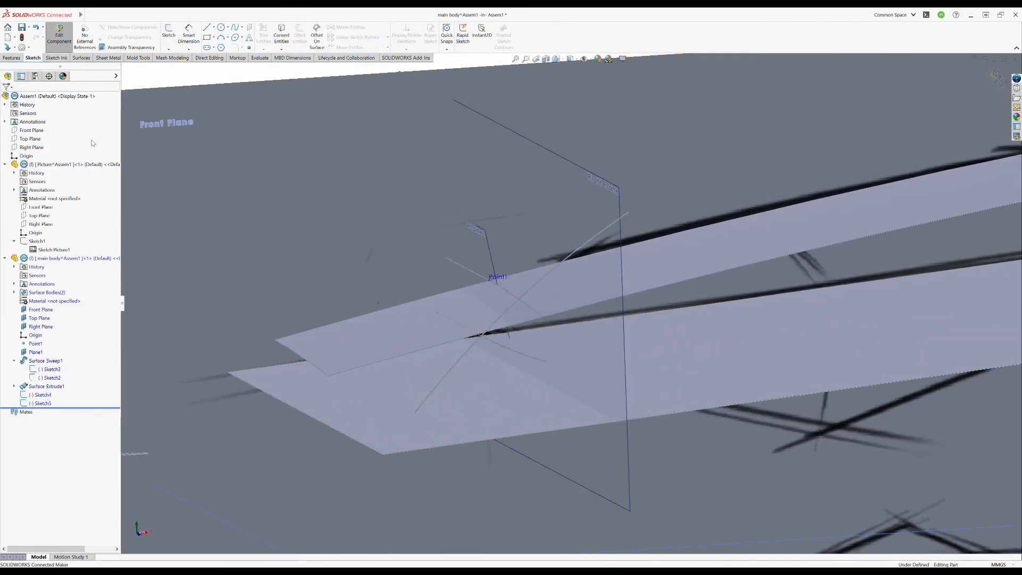
# - Sweep a surface with the slanted side-view spline as profile and the short curved spline crossing it as path
pyautogui.click(81, 58)
pyautogui.click(171, 34)
pyautogui.press('Escape')
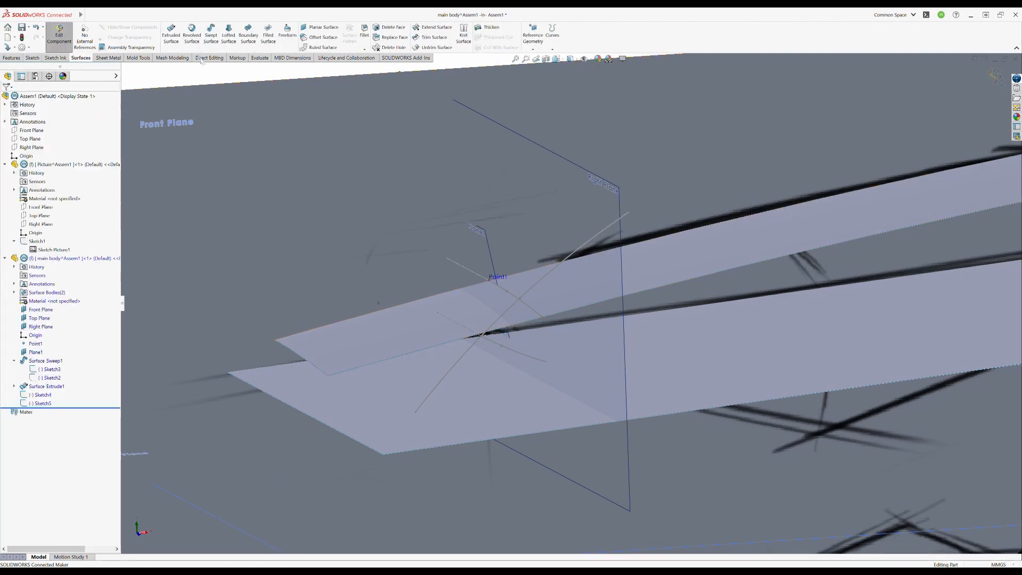
pyautogui.click(211, 34)
pyautogui.click(508, 310)
pyautogui.click(526, 358)
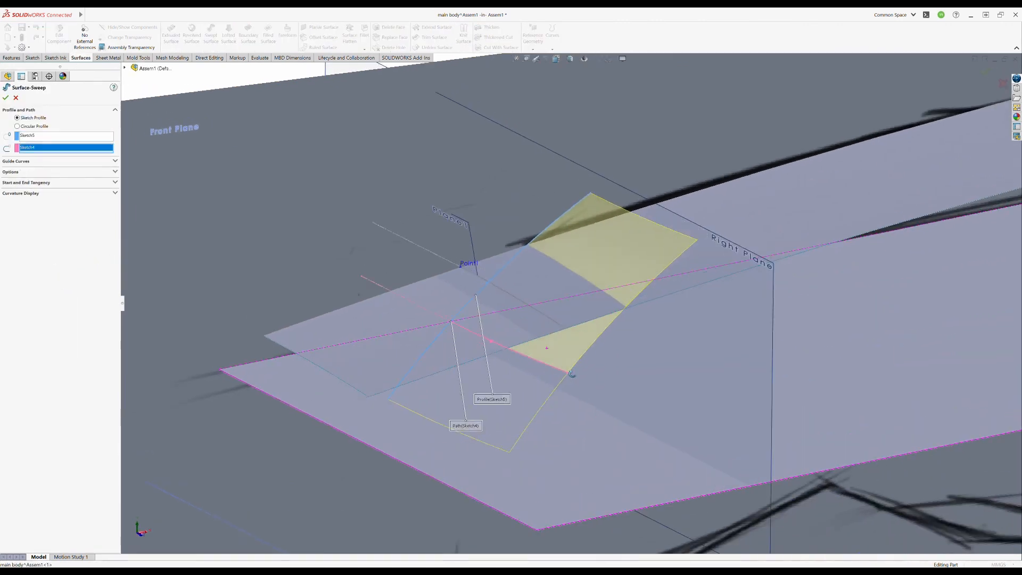
pyautogui.moveTo(552, 352); pyautogui.dragTo(550, 315, button='middle')
pyautogui.press('Return')
# - Rename the lower extruded surface feature as base plane
pyautogui.scroll(5, 564, 349)
pyautogui.scroll(1, 564, 349)
pyautogui.click(680, 308)
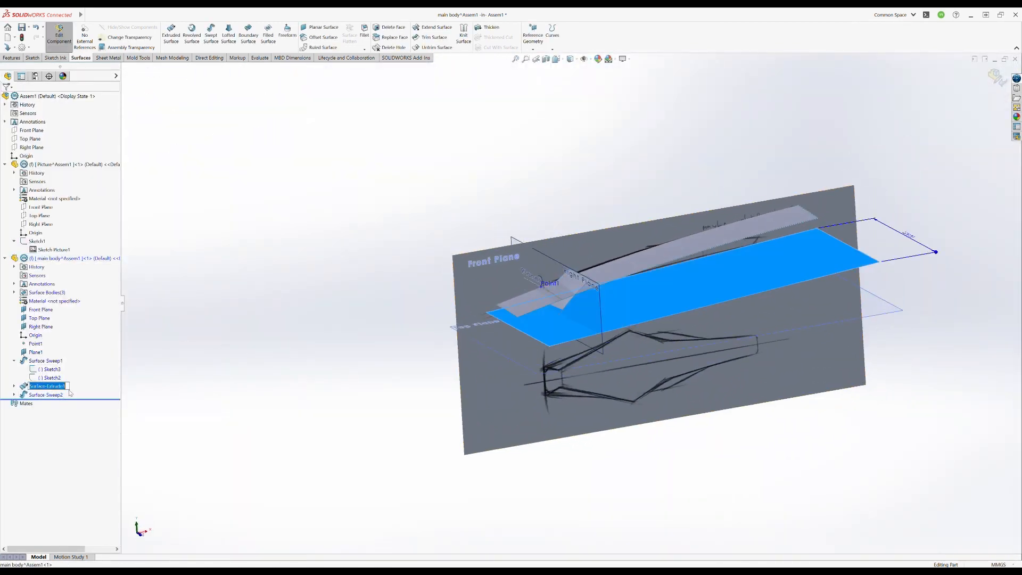
pyautogui.click(334, 351)
pyautogui.click(39, 386)
pyautogui.click(184, 408)
# - Edit the upper swept surface's cross-section sketch, pull the spline's outer end farther out, and reset all of its handles
pyautogui.moveTo(669, 428)
pyautogui.mouseDown(button='middle')
pyautogui.moveTo(616, 315)
pyautogui.moveTo(634, 441)
pyautogui.moveTo(639, 346)
pyautogui.moveTo(755, 319)
pyautogui.mouseUp(button='middle')
pyautogui.scroll(-3, 687, 287)
pyautogui.moveTo(630, 307); pyautogui.dragTo(721, 326)
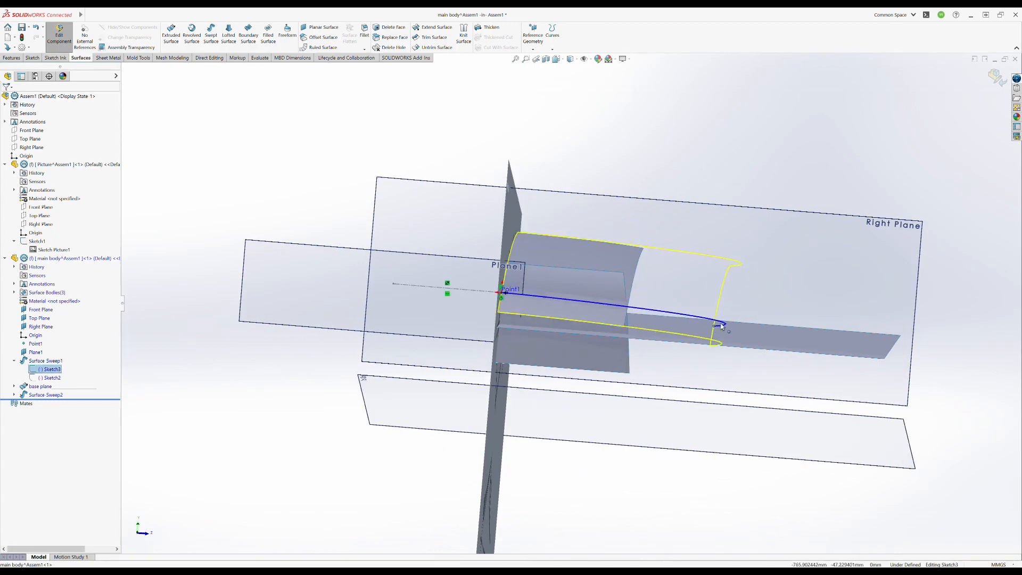
pyautogui.moveTo(714, 270)
pyautogui.mouseDown(button='middle')
pyautogui.moveTo(623, 337)
pyautogui.moveTo(532, 319)
pyautogui.moveTo(543, 298)
pyautogui.moveTo(530, 287)
pyautogui.moveTo(246, 357)
pyautogui.mouseUp(button='middle')
pyautogui.click(54, 356)
pyautogui.click(288, 273)
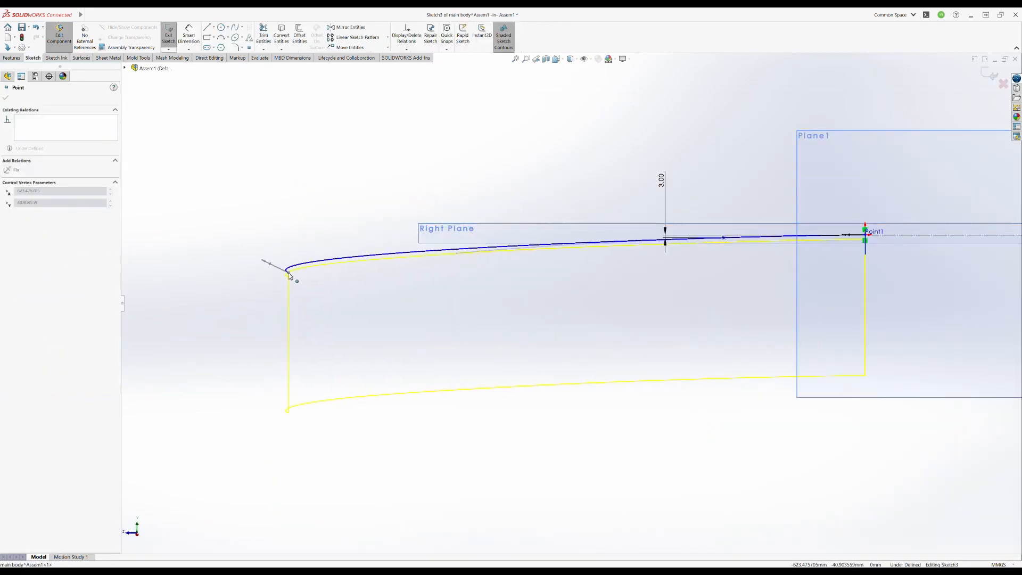
pyautogui.click(298, 265)
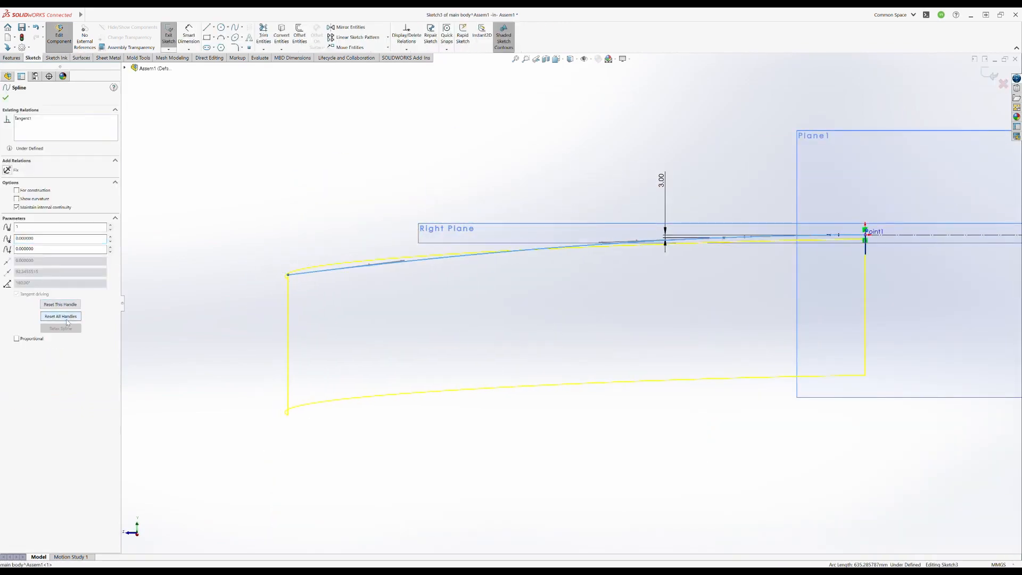
# - Move the spline's inner control point farther out, bring its outer end closer to the construction line, and rebuild
pyautogui.click(708, 266)
pyautogui.moveTo(724, 238); pyautogui.dragTo(642, 248)
pyautogui.moveTo(288, 275); pyautogui.dragTo(285, 261)
pyautogui.click(768, 272)
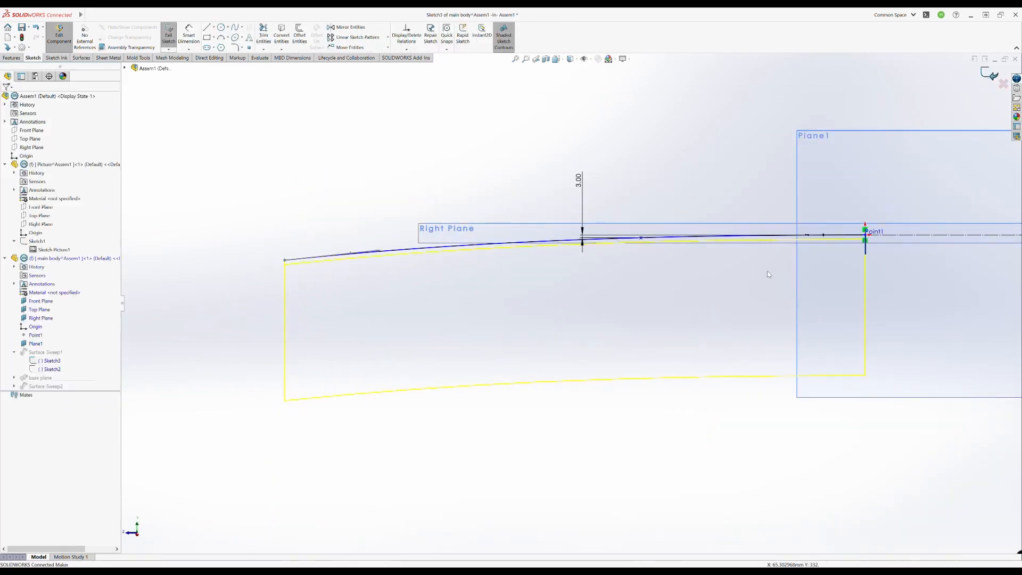
pyautogui.hotkey('ctrl', 'b')
pyautogui.moveTo(768, 275); pyautogui.dragTo(634, 349, button='middle')
pyautogui.scroll(8, 548, 361)
pyautogui.scroll(-2, 548, 362)
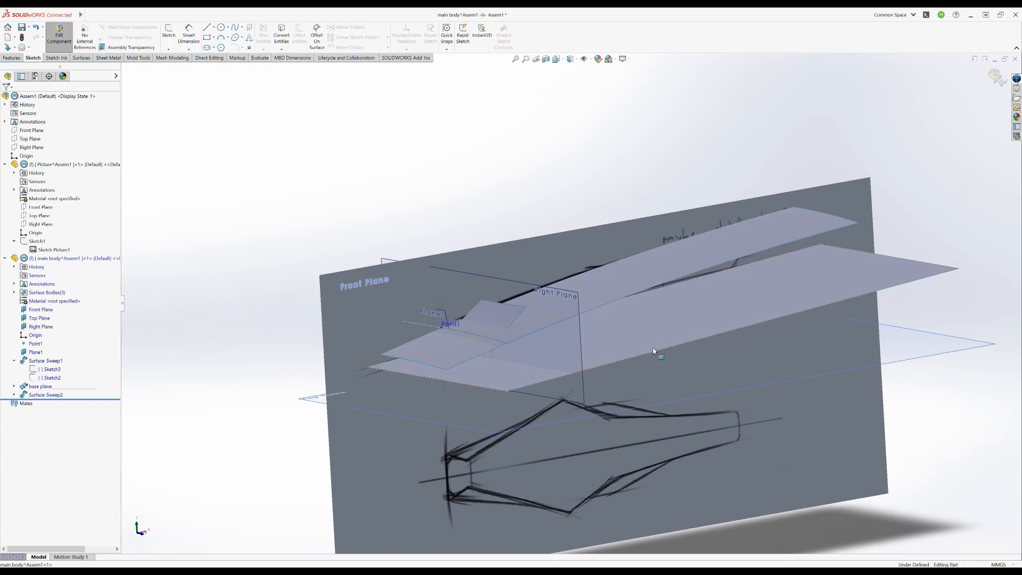
# - Start a sketch on the flat base surface and draw three connected lines for the body's angular half outline, then leave the sketch
pyautogui.moveTo(654, 351)
pyautogui.mouseDown(button='middle')
pyautogui.moveTo(641, 375)
pyautogui.moveTo(571, 345)
pyautogui.moveTo(571, 387)
pyautogui.moveTo(564, 313)
pyautogui.moveTo(565, 367)
pyautogui.mouseUp(button='middle')
pyautogui.moveTo(450, 408)
pyautogui.mouseDown(button='middle')
pyautogui.moveTo(501, 378)
pyautogui.moveTo(479, 402)
pyautogui.moveTo(482, 386)
pyautogui.mouseUp(button='middle')
pyautogui.click(591, 284)
pyautogui.click(174, 39)
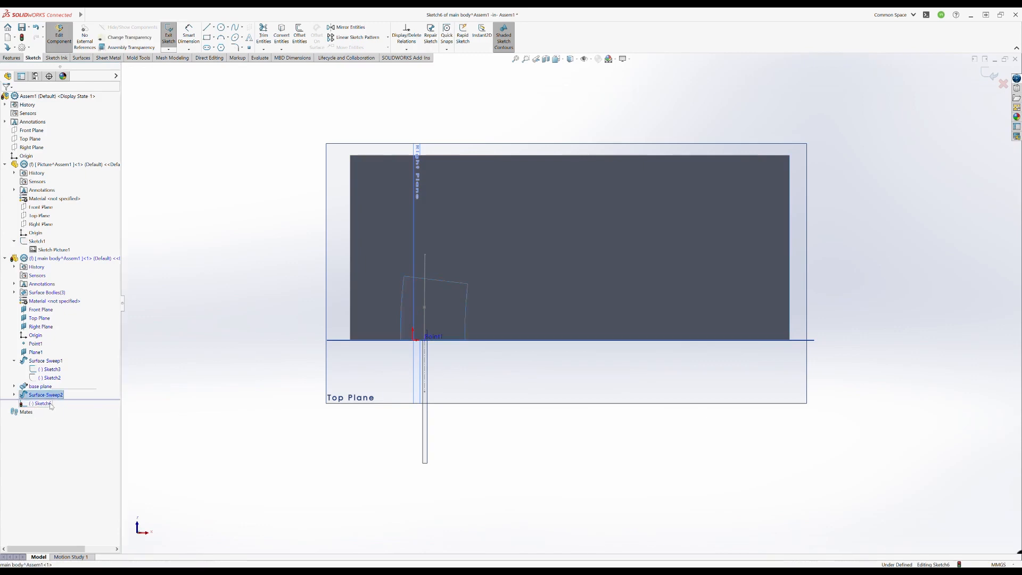
pyautogui.click(50, 404)
pyautogui.hotkey('ctrl', '8')
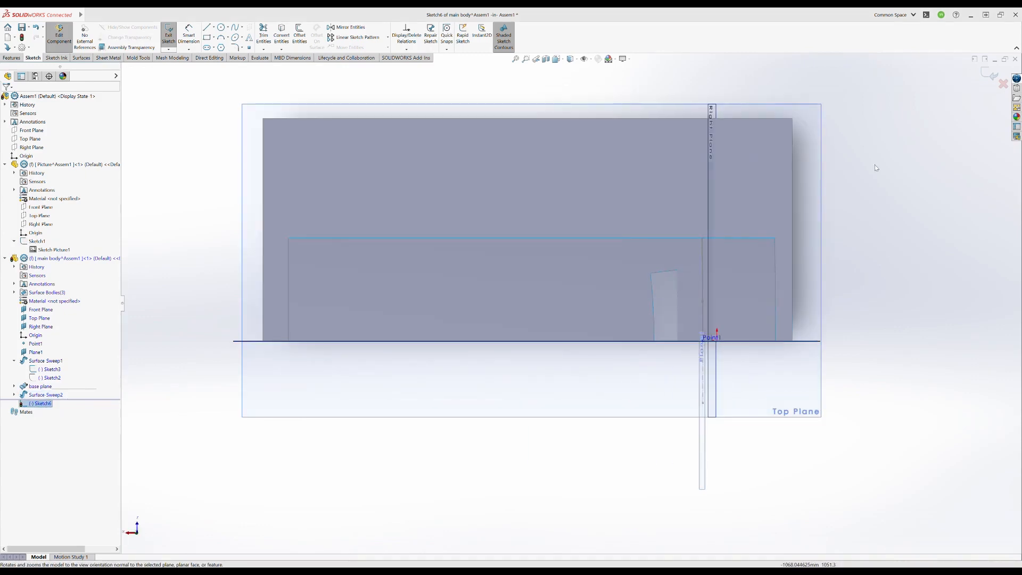
pyautogui.click(878, 175)
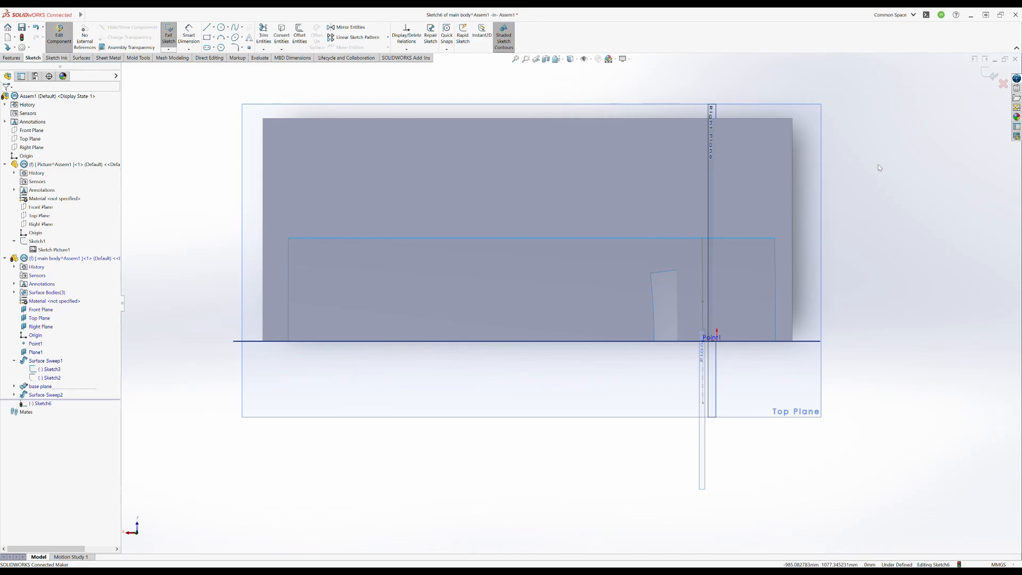
pyautogui.click(206, 27)
pyautogui.click(695, 306)
pyautogui.click(533, 265)
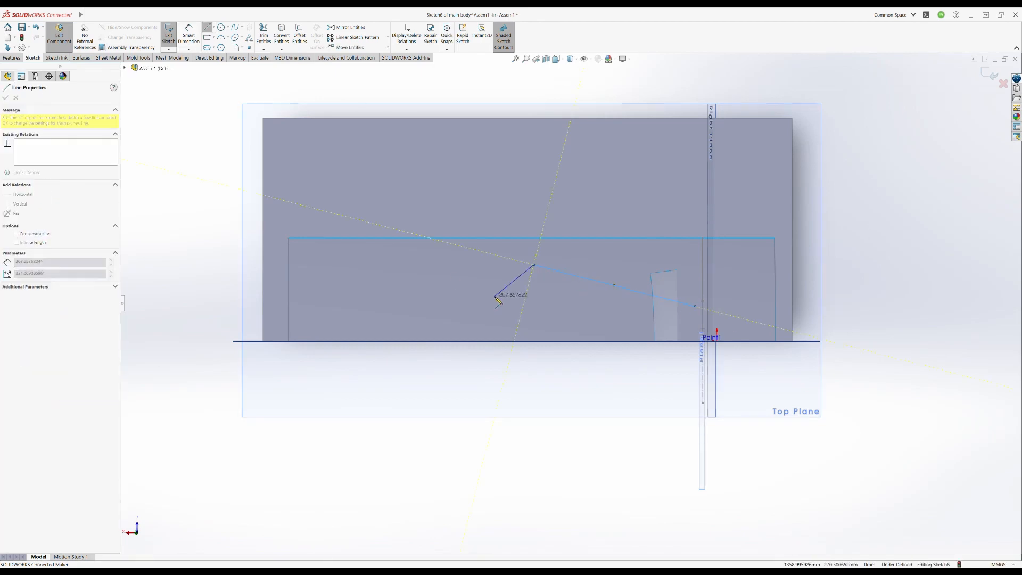
pyautogui.click(277, 324)
pyautogui.press('Escape')
pyautogui.click(988, 73)
# - Set up a mutual surface trim between the long upper swept surface and the slanted swept surface
pyautogui.moveTo(341, 223)
pyautogui.mouseDown(button='middle')
pyautogui.moveTo(373, 266)
pyautogui.moveTo(473, 294)
pyautogui.moveTo(474, 303)
pyautogui.moveTo(462, 224)
pyautogui.moveTo(493, 231)
pyautogui.mouseUp(button='middle')
pyautogui.scroll(-1, 424, 128)
pyautogui.click(424, 128)
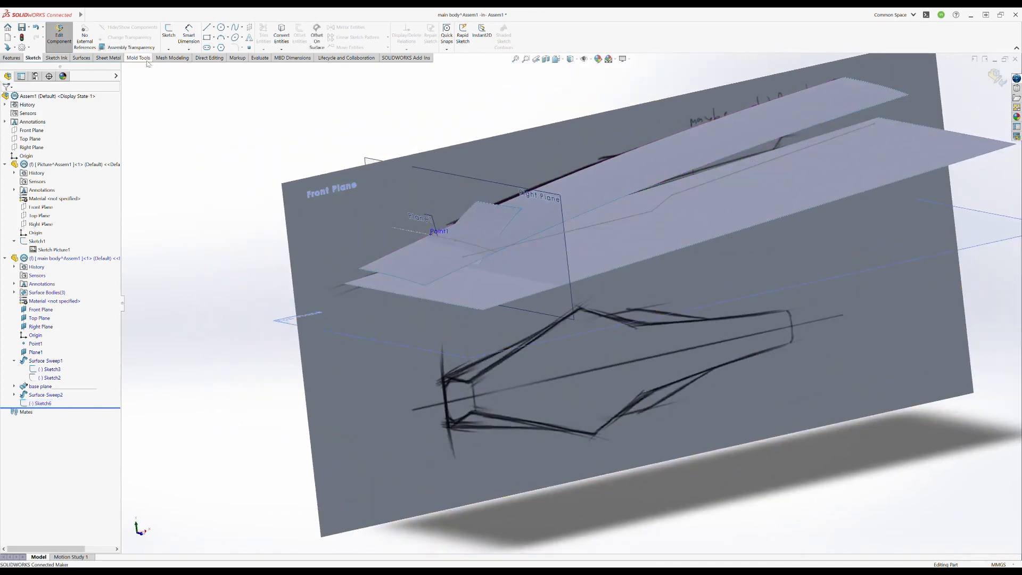
pyautogui.click(82, 58)
pyautogui.click(434, 37)
pyautogui.click(18, 126)
pyautogui.moveTo(543, 259); pyautogui.dragTo(524, 248, button='middle')
pyautogui.click(514, 216)
pyautogui.click(483, 210)
# - Remove the parts of both swept surfaces that extend past their intersection and apply the trim
pyautogui.click(64, 199)
pyautogui.click(18, 186)
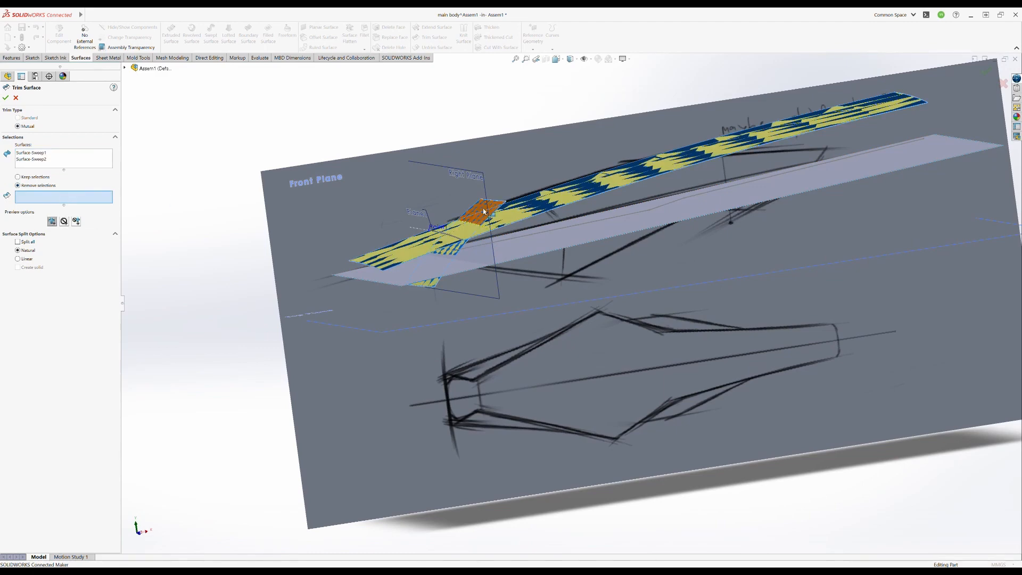
pyautogui.click(483, 211)
pyautogui.click(432, 238)
pyautogui.click(986, 73)
# - Extrude the three-line outline as a surface about 430 mm high, through the upper and slanted surfaces
pyautogui.moveTo(499, 222); pyautogui.dragTo(519, 368, button='middle')
pyautogui.click(414, 370)
pyautogui.moveTo(415, 374); pyautogui.dragTo(401, 298, button='middle')
pyautogui.click(397, 231)
pyautogui.click(171, 33)
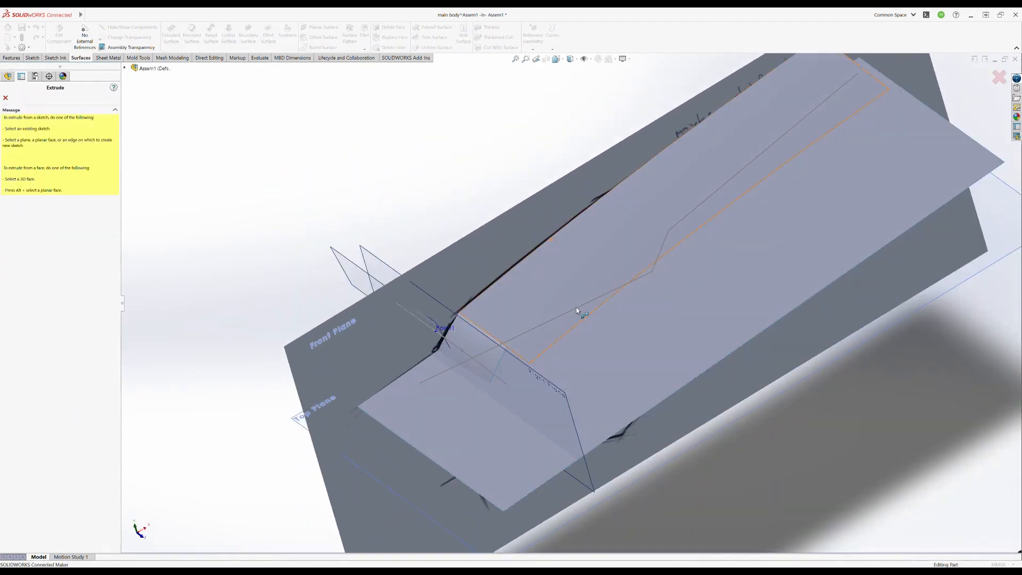
pyautogui.click(577, 308)
pyautogui.scroll(1, 670, 269)
pyautogui.moveTo(671, 269); pyautogui.dragTo(659, 235, button='middle')
pyautogui.moveTo(663, 474); pyautogui.dragTo(612, 208)
pyautogui.click(986, 74)
# - Trim the upper surface with the extruded outline surface as a standard trim tool, removing the part outside the outline
pyautogui.moveTo(646, 319); pyautogui.dragTo(610, 312, button='middle')
pyautogui.click(250, 252)
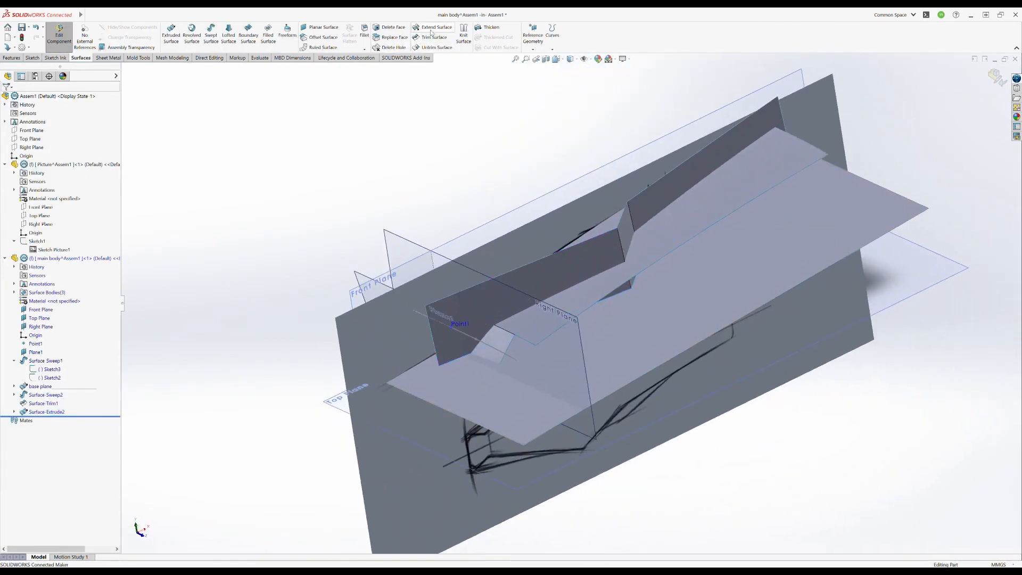
pyautogui.click(433, 36)
pyautogui.click(620, 242)
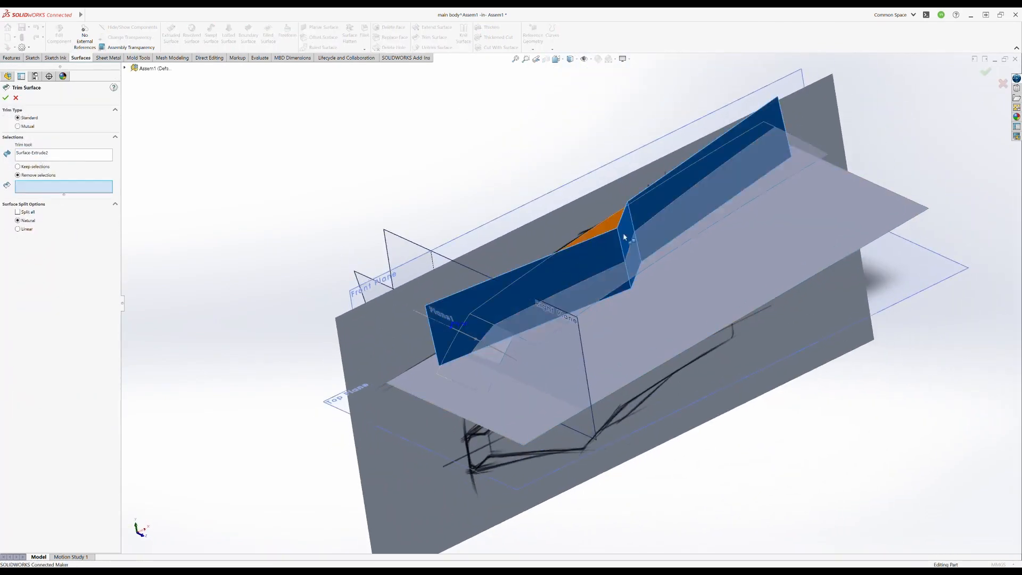
pyautogui.click(665, 240)
pyautogui.rightClick(666, 241)
pyautogui.click(669, 195)
# - Hide the extruded outline surface that served as the trim tool
pyautogui.click(586, 260)
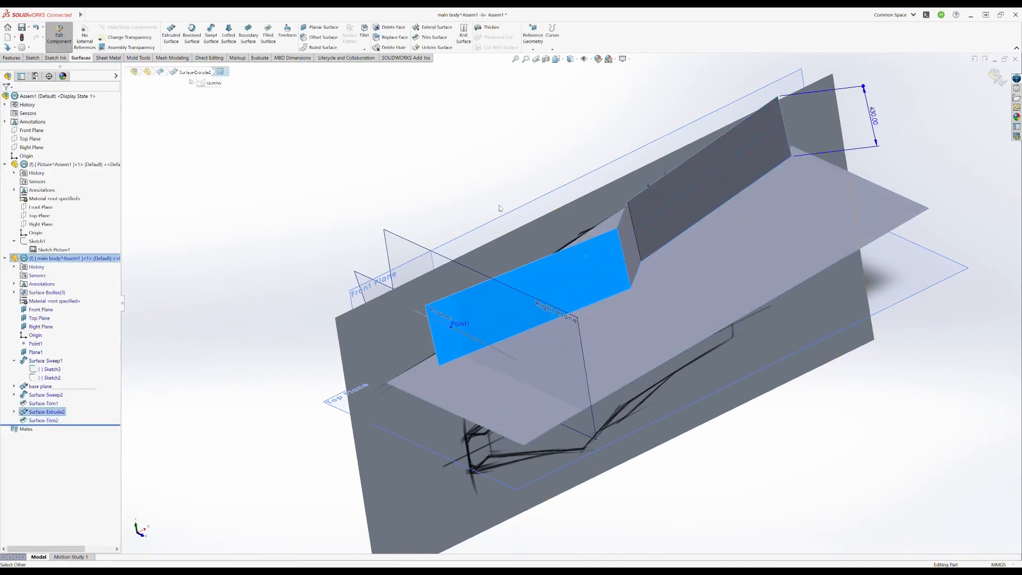
pyautogui.click(499, 208)
pyautogui.moveTo(679, 322); pyautogui.dragTo(669, 286, button='middle')
pyautogui.click(686, 269)
pyautogui.press('Delete')
pyautogui.press('Escape')
pyautogui.click(49, 414)
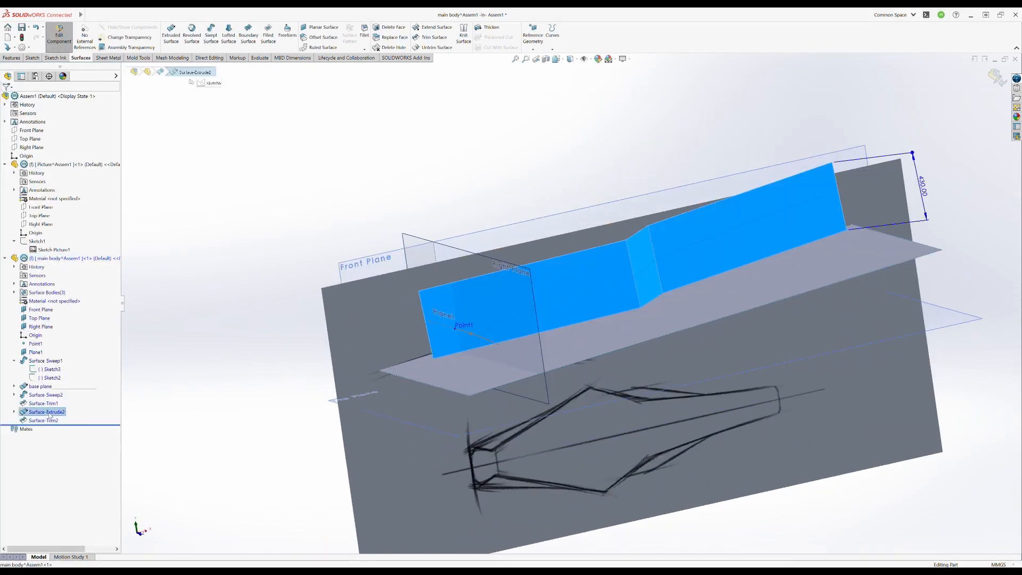
pyautogui.press('Tab')
pyautogui.moveTo(587, 277); pyautogui.dragTo(604, 325, button='middle')
pyautogui.moveTo(565, 276); pyautogui.dragTo(604, 282, button='middle')
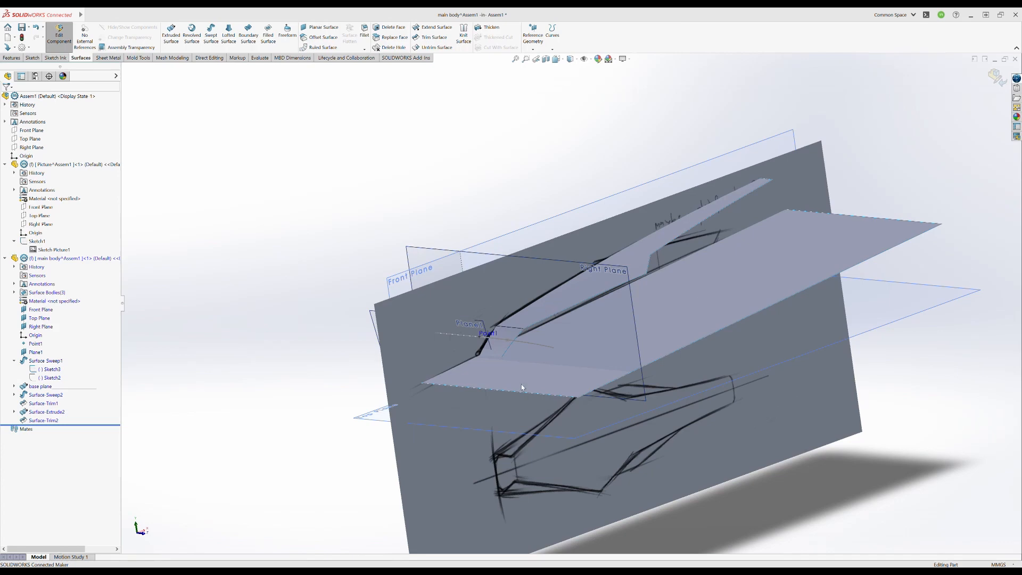
# - Apply a different scene with strongly contrasting light and dark areas to the model view
pyautogui.moveTo(611, 492); pyautogui.dragTo(620, 100, button='middle')
pyautogui.moveTo(587, 314)
pyautogui.mouseDown(button='middle')
pyautogui.moveTo(589, 292)
pyautogui.moveTo(668, 321)
pyautogui.moveTo(623, 315)
pyautogui.moveTo(607, 283)
pyautogui.moveTo(584, 316)
pyautogui.moveTo(599, 341)
pyautogui.moveTo(576, 312)
pyautogui.moveTo(612, 268)
pyautogui.moveTo(620, 327)
pyautogui.moveTo(627, 294)
pyautogui.moveTo(613, 326)
pyautogui.mouseUp(button='middle')
pyautogui.scroll(-3, 621, 311)
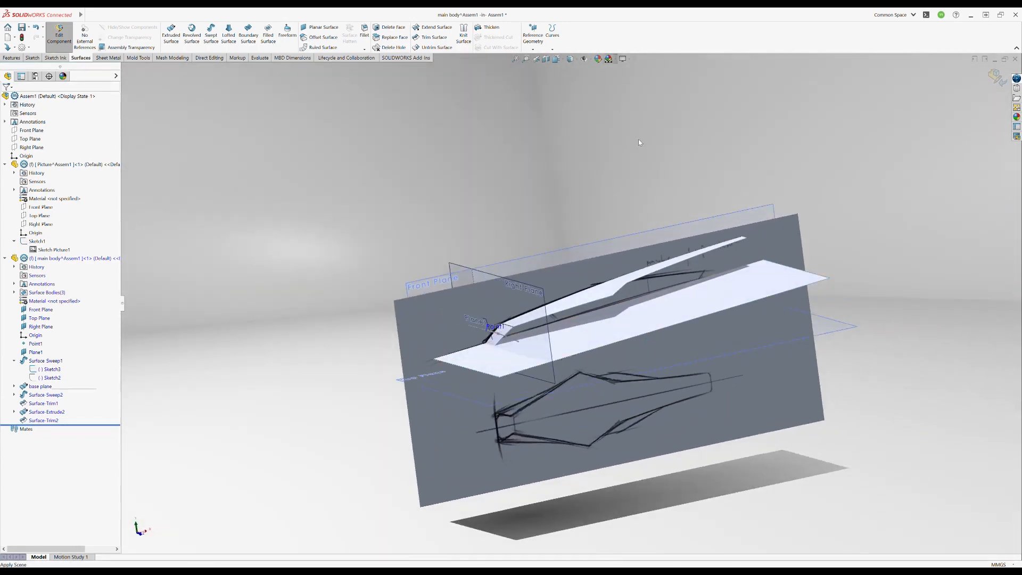
pyautogui.scroll(1, 565, 375)
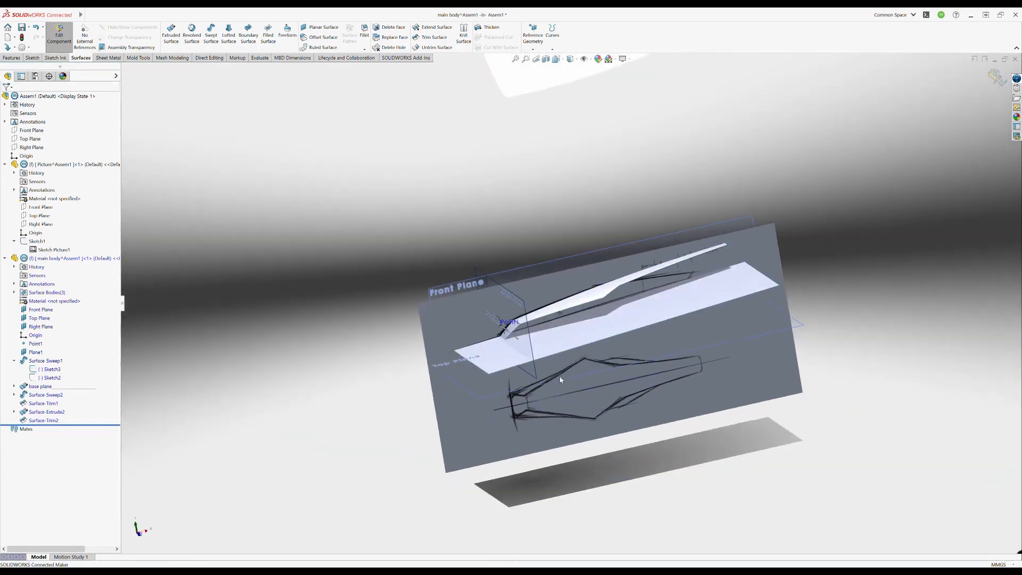
pyautogui.scroll(-4, 561, 368)
pyautogui.moveTo(557, 328)
pyautogui.mouseDown(button='middle')
pyautogui.moveTo(546, 263)
pyautogui.moveTo(557, 327)
pyautogui.moveTo(547, 287)
pyautogui.moveTo(581, 273)
pyautogui.mouseUp(button='middle')
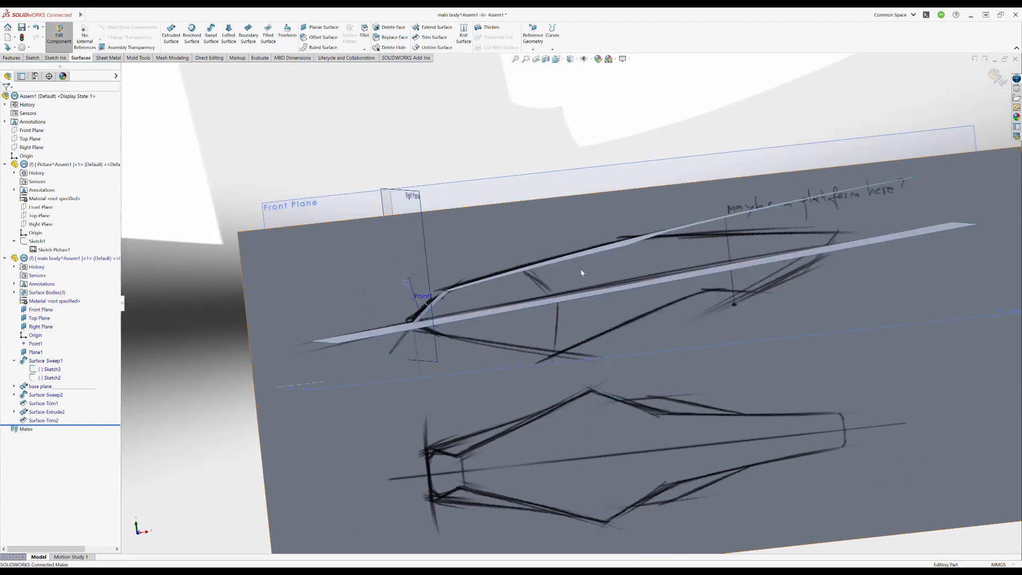
# - Start a sketch on the flat base surface and draw a three-point spline running lengthwise across the body's half outline
pyautogui.moveTo(631, 324); pyautogui.dragTo(523, 355, button='middle')
pyautogui.click(524, 354)
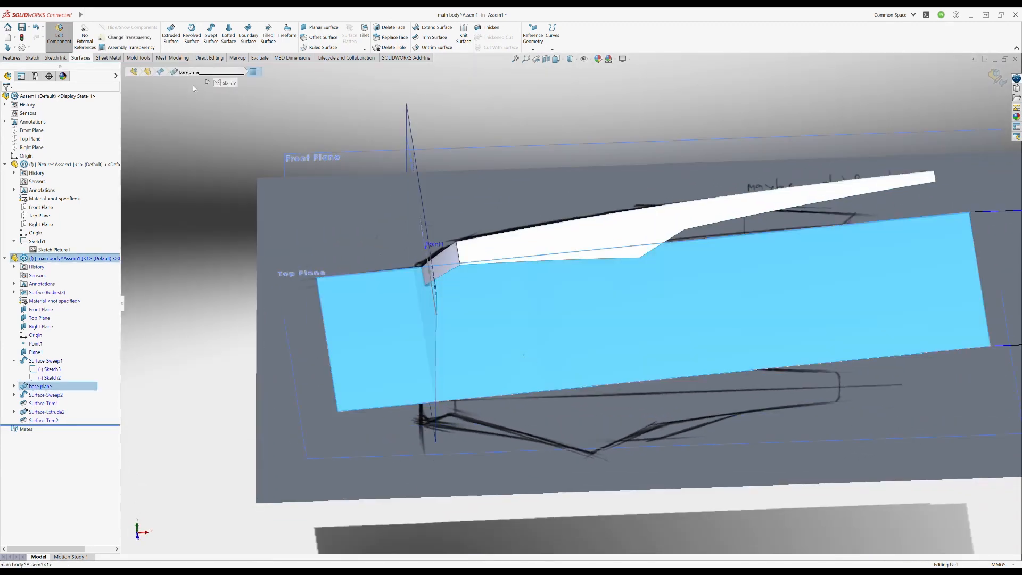
pyautogui.click(33, 58)
pyautogui.click(168, 35)
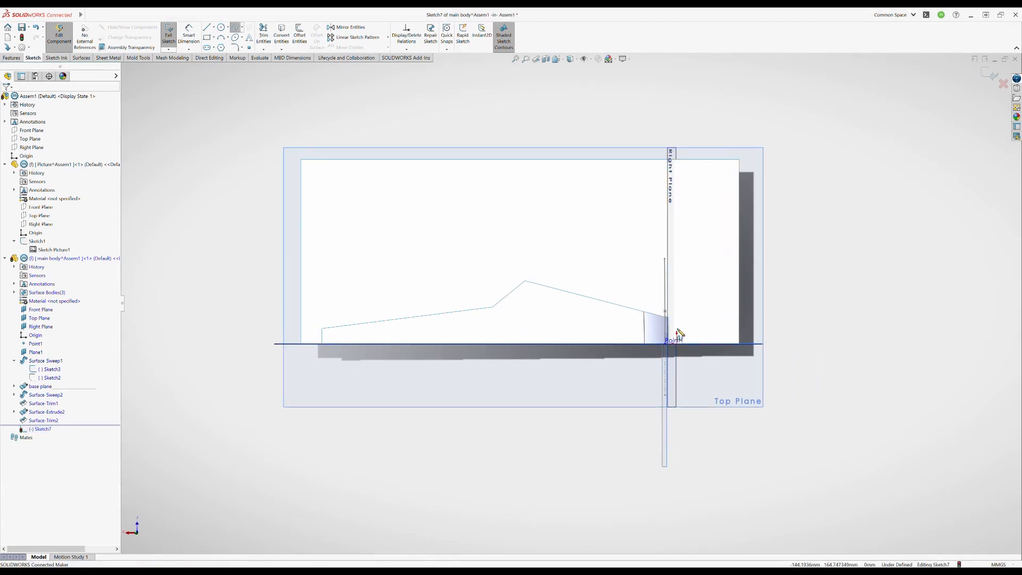
pyautogui.click(495, 291)
pyautogui.press('Escape')
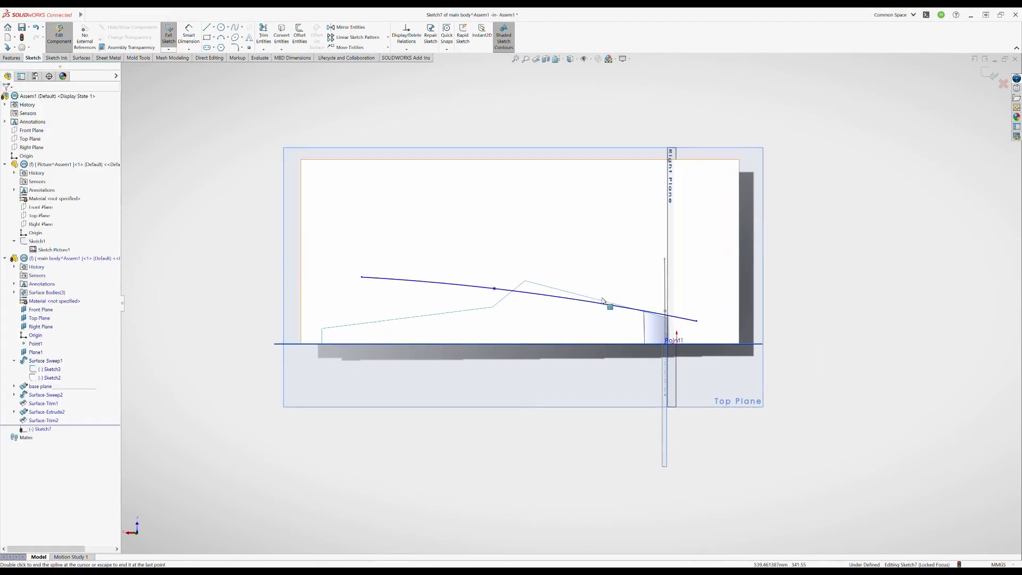
# - Flatten the lengthwise spline by shifting its middle point and far end closer to the body's centre, and leave the sketch
pyautogui.scroll(-2, 564, 309)
pyautogui.moveTo(541, 301); pyautogui.dragTo(591, 309)
pyautogui.moveTo(345, 287); pyautogui.dragTo(323, 307)
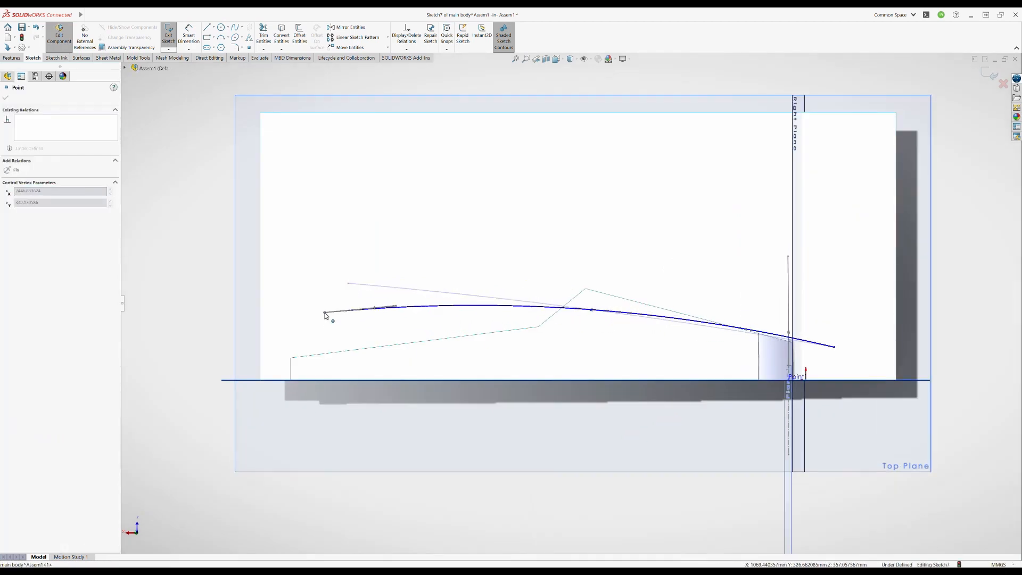
pyautogui.moveTo(593, 312)
pyautogui.mouseDown()
pyautogui.moveTo(596, 331)
pyautogui.moveTo(587, 325)
pyautogui.mouseUp()
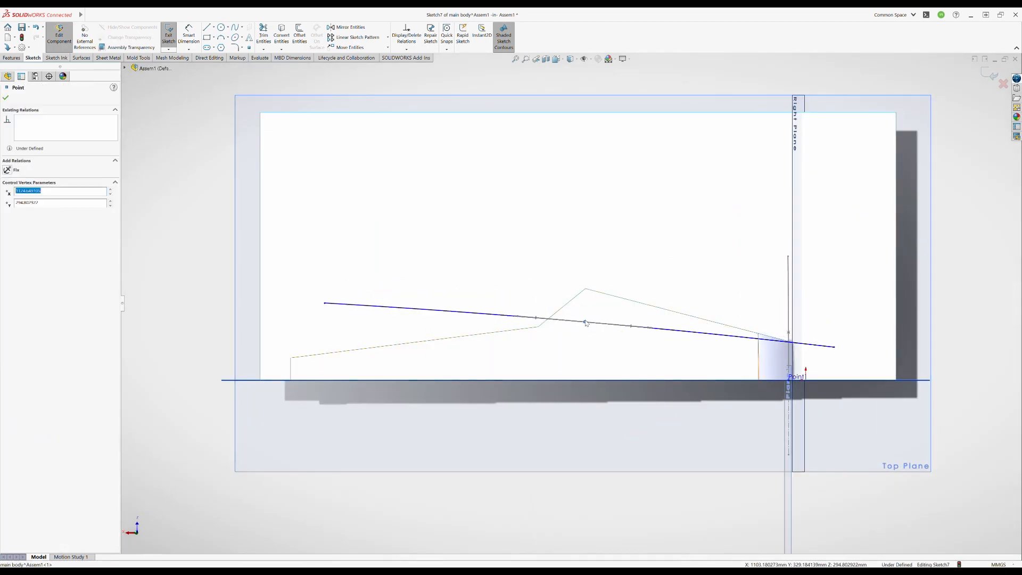
pyautogui.moveTo(325, 303); pyautogui.dragTo(304, 310)
pyautogui.moveTo(585, 322); pyautogui.dragTo(580, 318)
pyautogui.scroll(-1, 575, 324)
pyautogui.scroll(1, 570, 327)
pyautogui.press('Escape')
pyautogui.hotkey('ctrl', 'b')
# - Add a reference point on the lengthwise base spline by percentage, near the foot of the slanted surface
pyautogui.moveTo(572, 326)
pyautogui.mouseDown(button='middle')
pyautogui.moveTo(511, 332)
pyautogui.moveTo(644, 339)
pyautogui.moveTo(596, 276)
pyautogui.moveTo(604, 216)
pyautogui.moveTo(602, 268)
pyautogui.moveTo(705, 185)
pyautogui.moveTo(650, 417)
pyautogui.moveTo(621, 346)
pyautogui.moveTo(485, 144)
pyautogui.mouseUp(button='middle')
pyautogui.scroll(2, 485, 144)
pyautogui.moveTo(715, 256); pyautogui.dragTo(654, 315, button='middle')
pyautogui.scroll(-2, 548, 279)
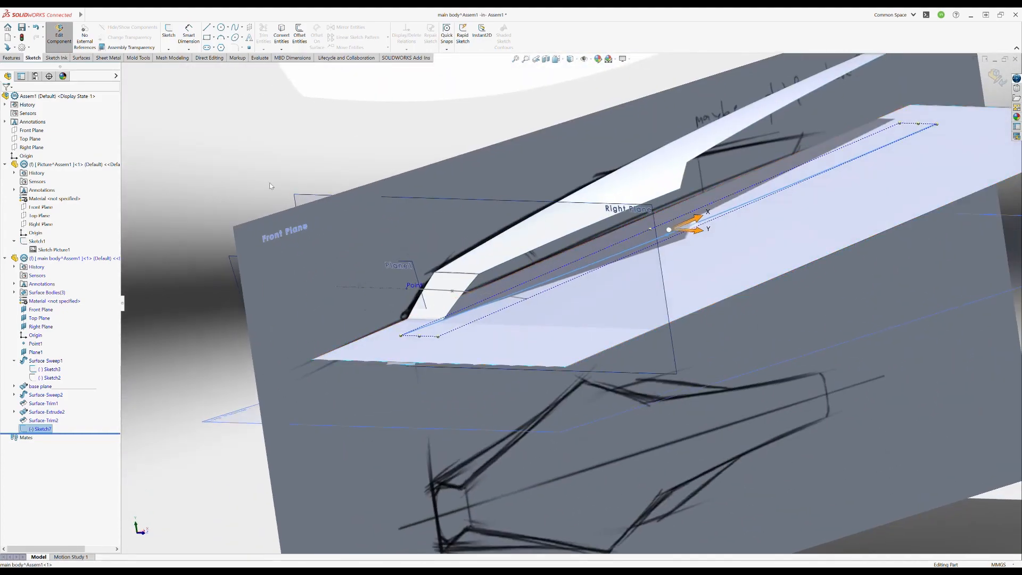
pyautogui.moveTo(270, 185)
pyautogui.mouseDown(button='middle')
pyautogui.moveTo(586, 296)
pyautogui.moveTo(535, 261)
pyautogui.moveTo(597, 297)
pyautogui.moveTo(616, 381)
pyautogui.moveTo(602, 297)
pyautogui.moveTo(582, 254)
pyautogui.moveTo(596, 287)
pyautogui.moveTo(593, 269)
pyautogui.moveTo(585, 290)
pyautogui.mouseUp(button='middle')
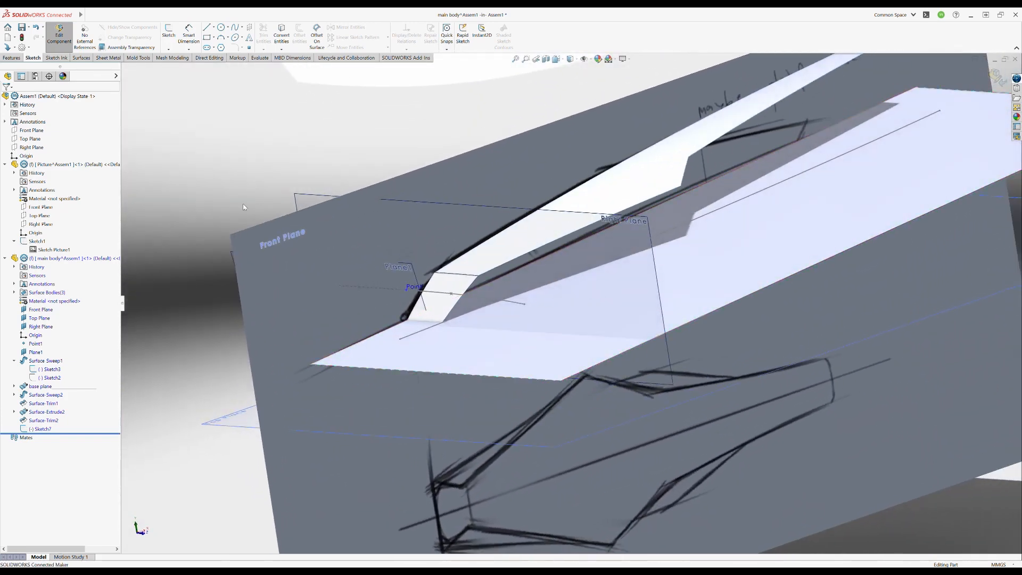
pyautogui.click(11, 58)
pyautogui.click(457, 49)
pyautogui.click(466, 88)
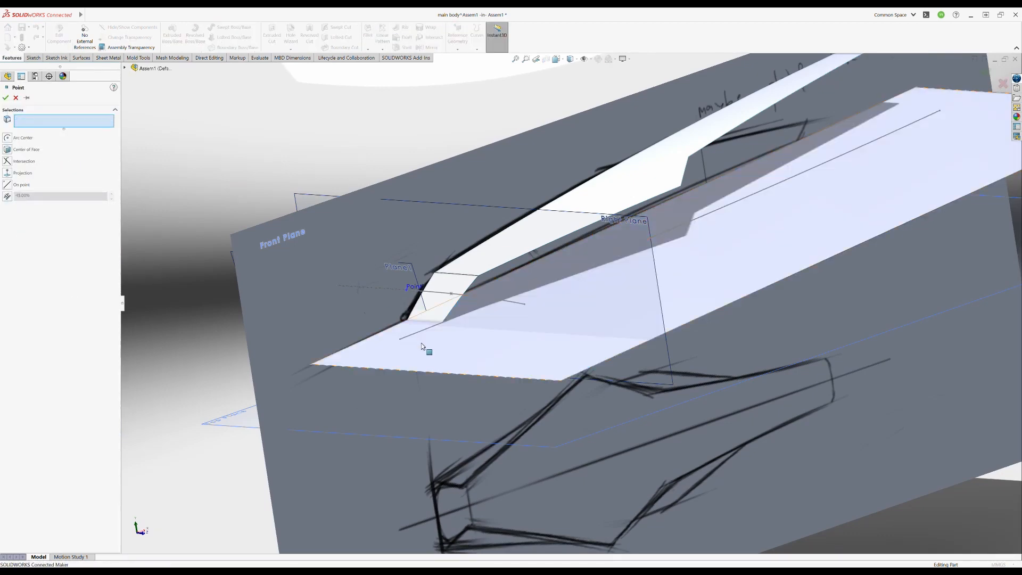
pyautogui.moveTo(430, 337); pyautogui.dragTo(670, 236, button='middle')
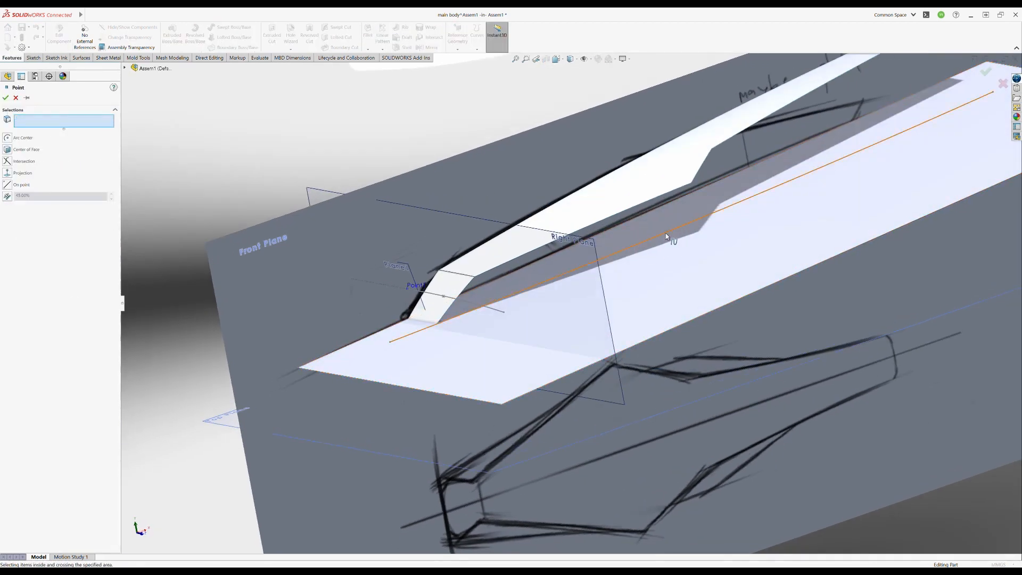
pyautogui.click(666, 236)
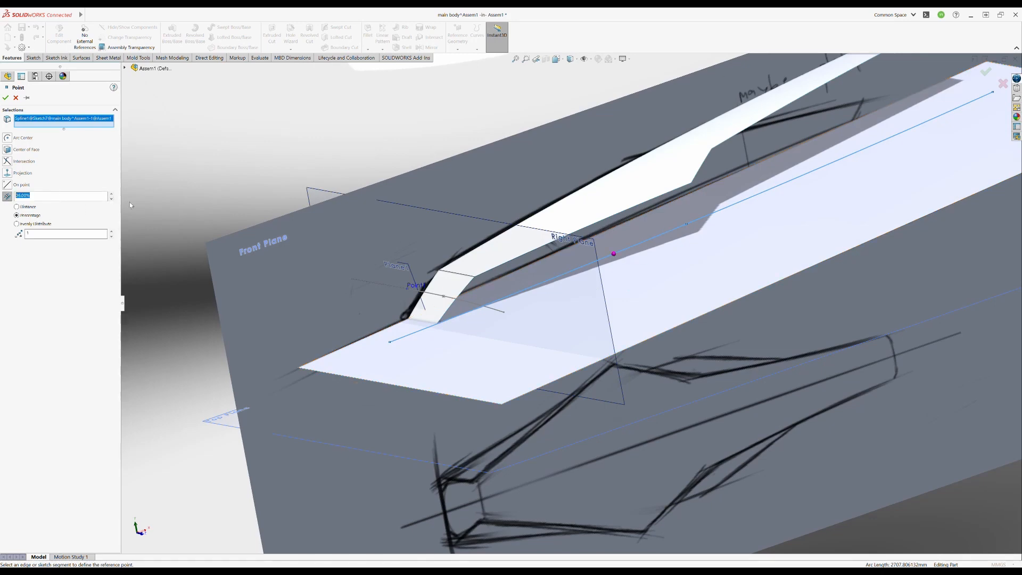
pyautogui.click(985, 74)
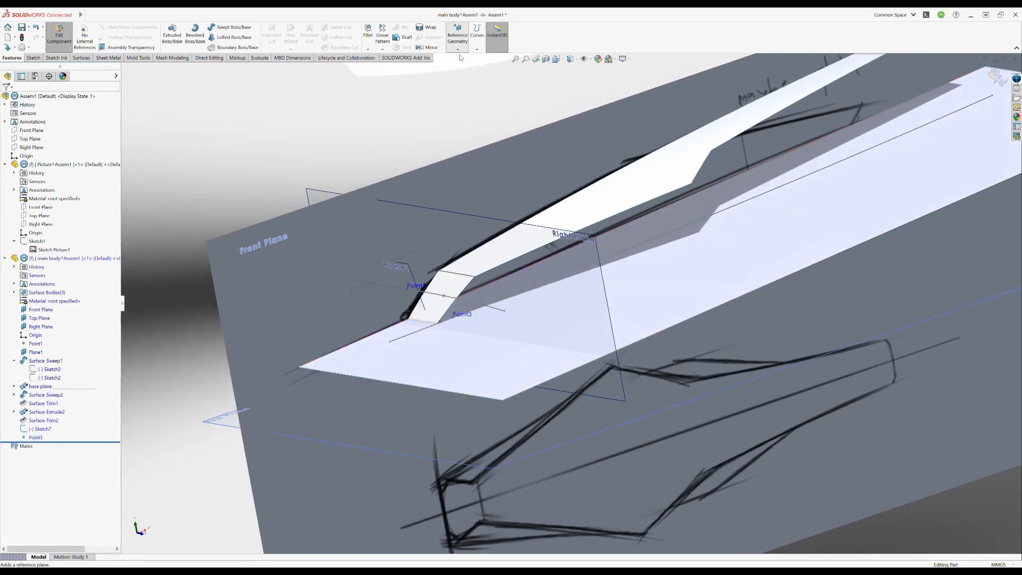
# - Create a reference plane perpendicular to the lengthwise base spline through the reference point near the slanted surface's foot
pyautogui.click(442, 334)
pyautogui.click(455, 318)
pyautogui.moveTo(464, 320); pyautogui.dragTo(532, 315, button='middle')
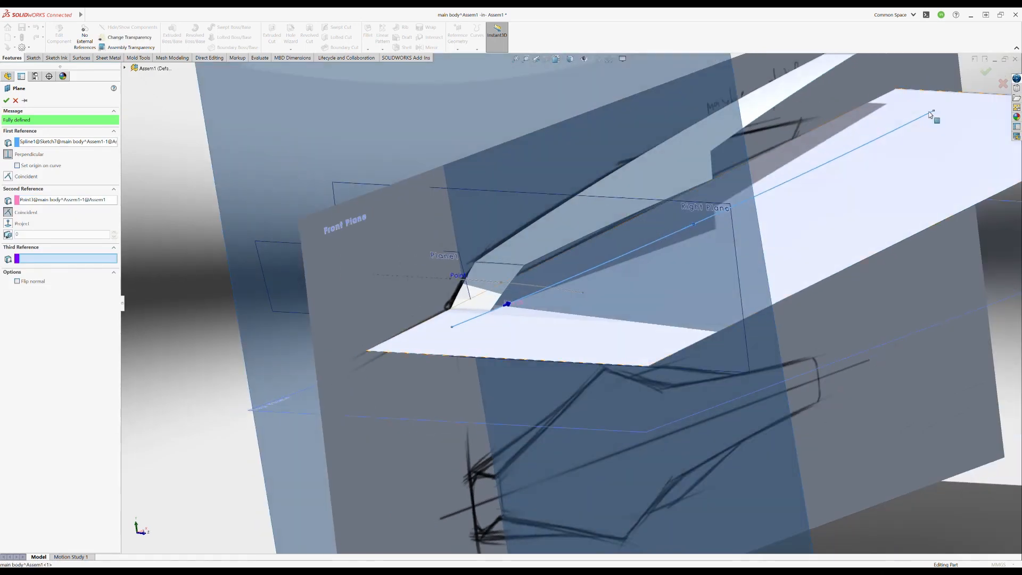
pyautogui.click(985, 73)
pyautogui.scroll(4, 514, 123)
pyautogui.moveTo(569, 481); pyautogui.dragTo(546, 346)
pyautogui.moveTo(348, 339); pyautogui.dragTo(417, 330, button='middle')
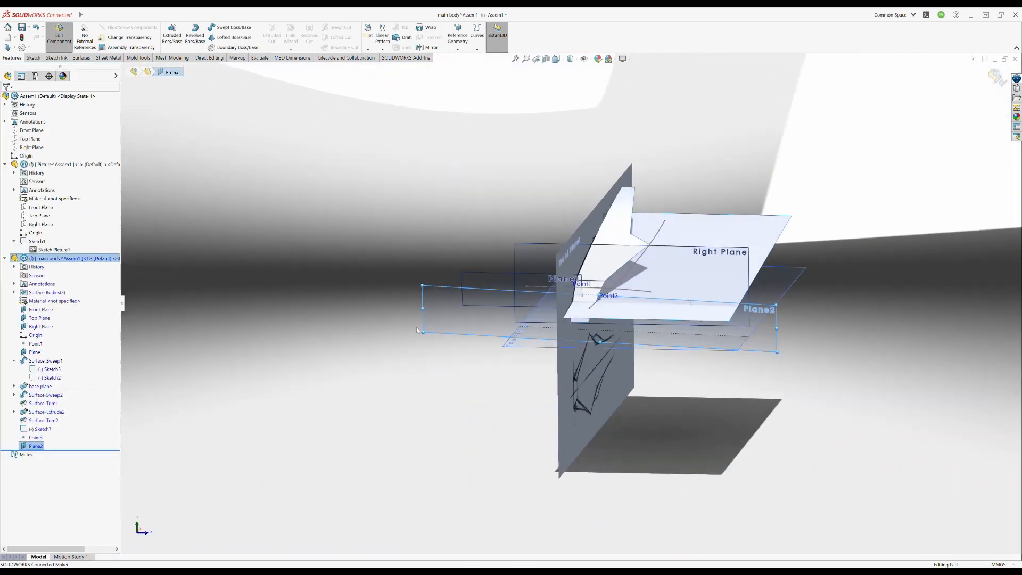
# - Sketch a slanted spline through the reference point on the new perpendicular plane and leave the sketch
pyautogui.click(33, 57)
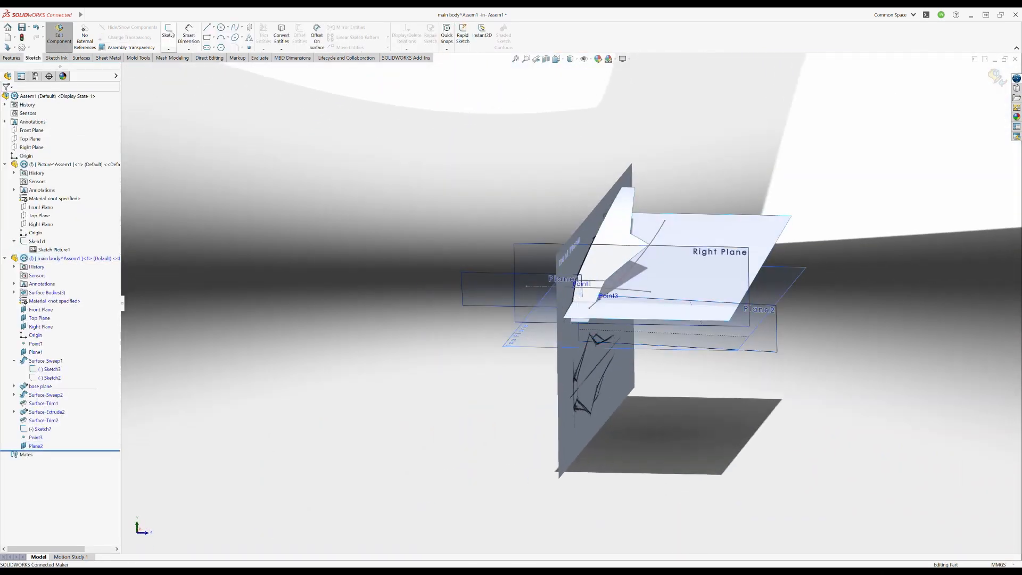
pyautogui.click(168, 34)
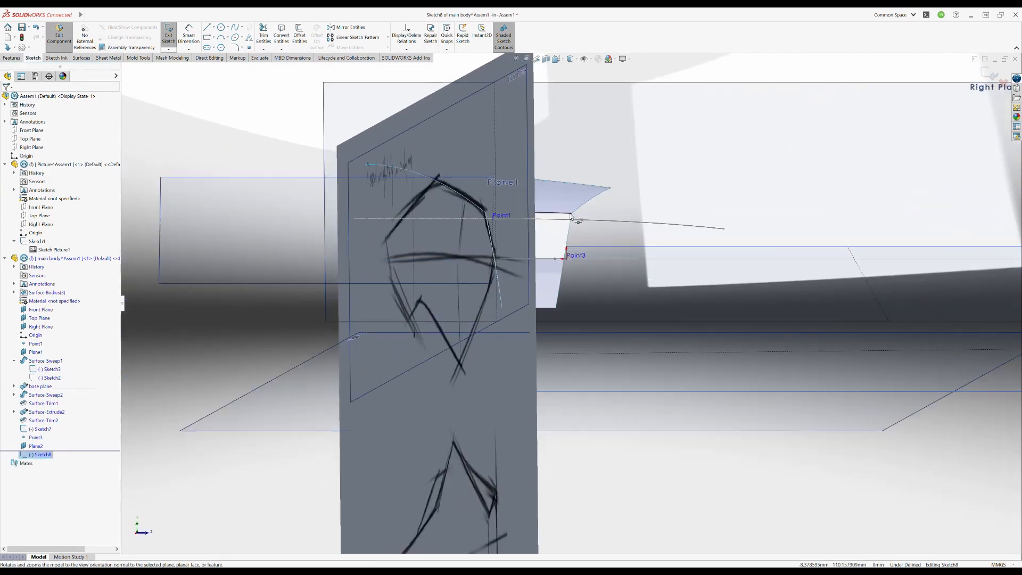
pyautogui.click(566, 260)
pyautogui.click(566, 259)
pyautogui.click(509, 359)
pyautogui.press('Escape')
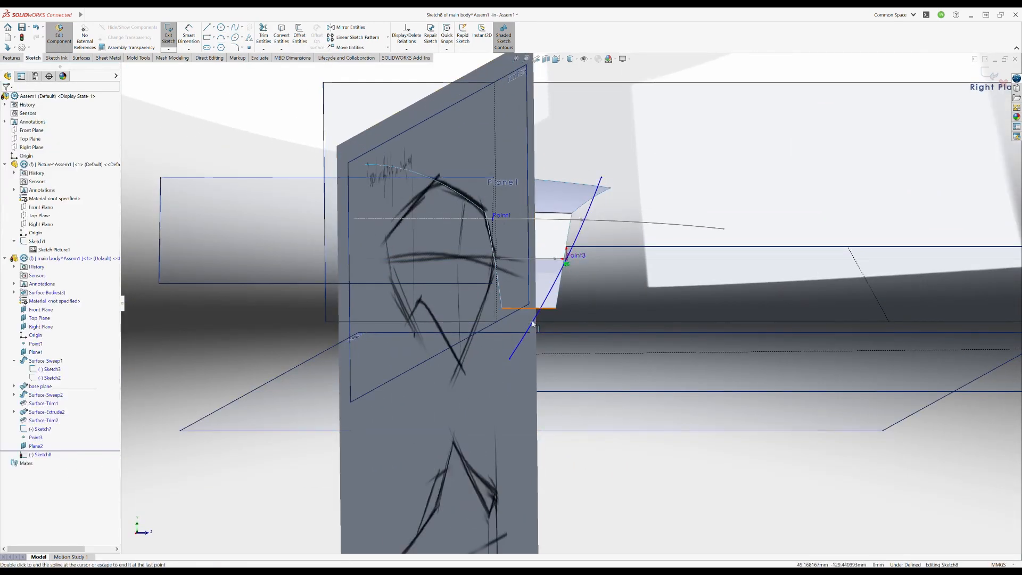
pyautogui.scroll(-1, 509, 344)
pyautogui.moveTo(620, 143); pyautogui.dragTo(602, 142)
pyautogui.moveTo(533, 368); pyautogui.dragTo(533, 367)
pyautogui.click(169, 34)
# - Sweep the slanted spline along the lengthwise base spline as a surface, running in both directions from the profile
pyautogui.moveTo(452, 251)
pyautogui.mouseDown(button='middle')
pyautogui.moveTo(569, 305)
pyautogui.moveTo(566, 296)
pyautogui.moveTo(596, 373)
pyautogui.moveTo(488, 287)
pyautogui.mouseUp(button='middle')
pyautogui.scroll(2, 526, 285)
pyautogui.click(211, 35)
pyautogui.click(454, 301)
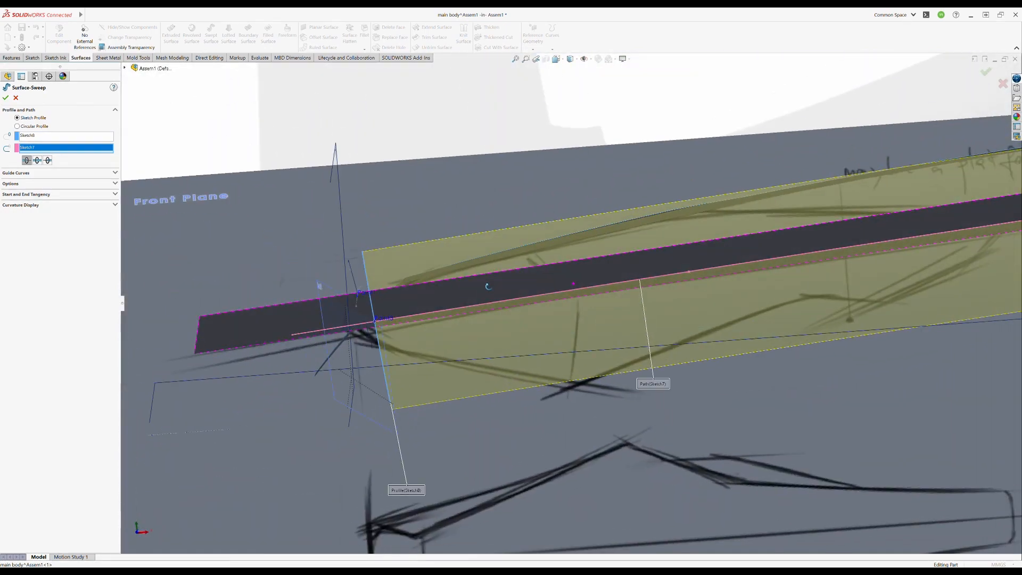
pyautogui.click(37, 160)
pyautogui.click(985, 72)
pyautogui.moveTo(585, 229)
pyautogui.mouseDown(button='middle')
pyautogui.moveTo(488, 287)
pyautogui.moveTo(536, 415)
pyautogui.moveTo(558, 391)
pyautogui.moveTo(520, 413)
pyautogui.moveTo(507, 282)
pyautogui.moveTo(531, 164)
pyautogui.mouseUp(button='middle')
pyautogui.scroll(3, 536, 415)
pyautogui.click(531, 164)
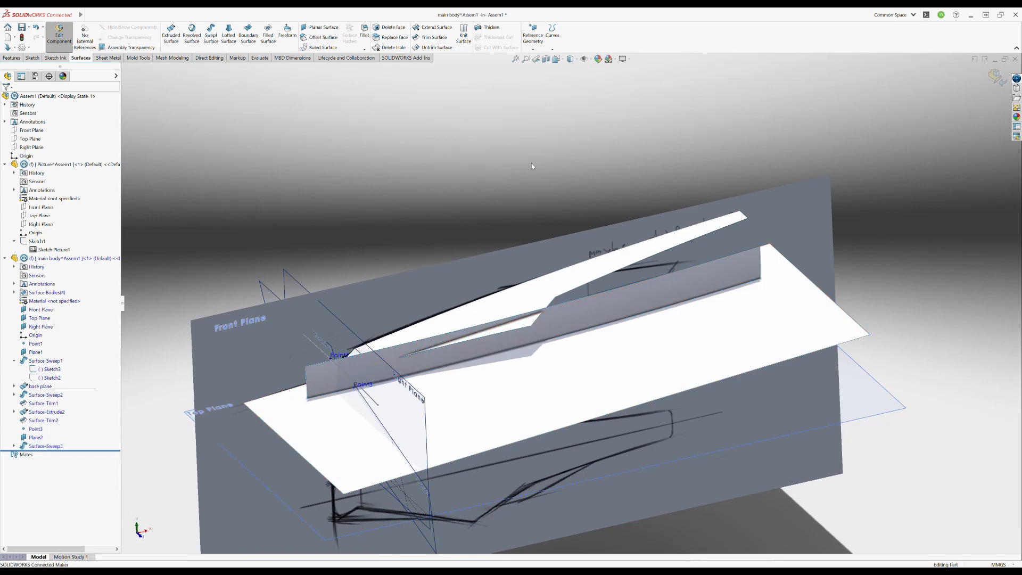
# - Stop editing the main body part and start editing the Picture part
pyautogui.moveTo(574, 219); pyautogui.dragTo(652, 300, button='middle')
pyautogui.click(59, 35)
pyautogui.click(57, 166)
pyautogui.click(78, 140)
# - Edit the sketch holding the front picture and draw a rectangle around the craft's side view
pyautogui.moveTo(452, 314)
pyautogui.mouseDown(button='middle')
pyautogui.moveTo(450, 349)
pyautogui.moveTo(447, 251)
pyautogui.moveTo(454, 300)
pyautogui.mouseUp(button='middle')
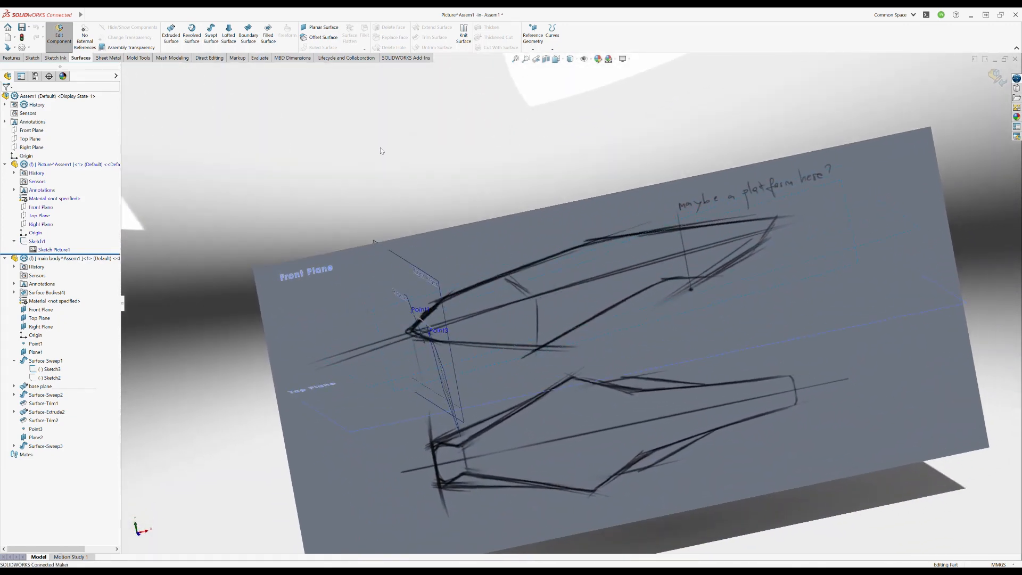
pyautogui.click(41, 241)
pyautogui.click(52, 218)
pyautogui.click(207, 37)
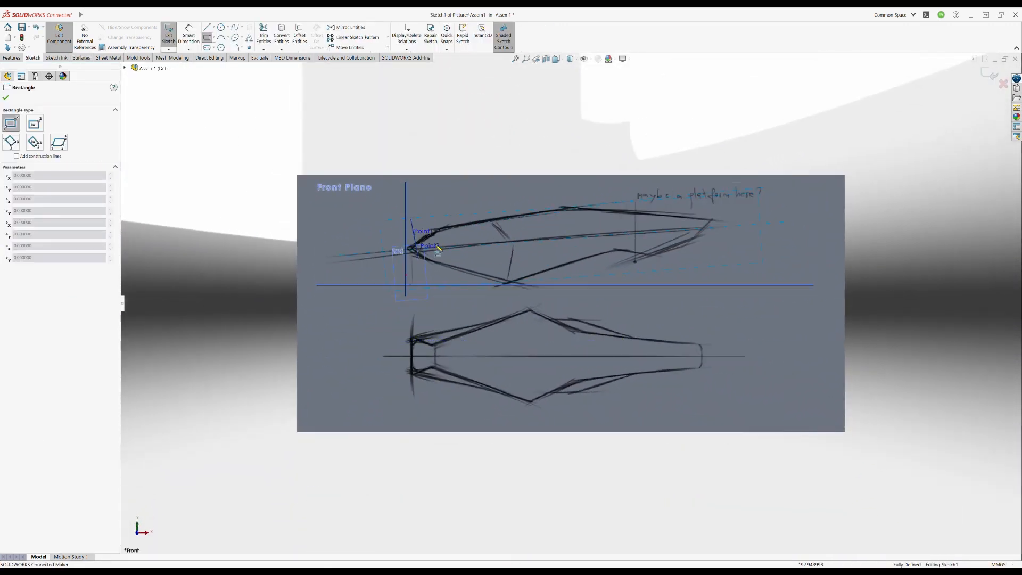
pyautogui.click(721, 284)
pyautogui.press('Escape')
# - Fit the rectangle's two ends and upper edge to the drawn side-view outline and finish the sketch
pyautogui.scroll(-3, 748, 201)
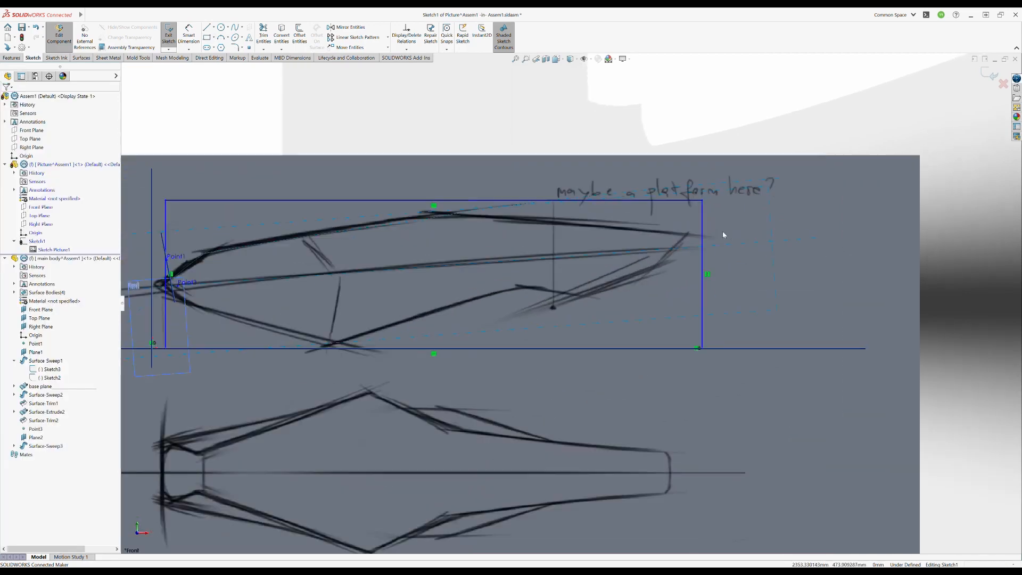
pyautogui.moveTo(701, 227); pyautogui.dragTo(687, 223)
pyautogui.moveTo(164, 226); pyautogui.dragTo(157, 224)
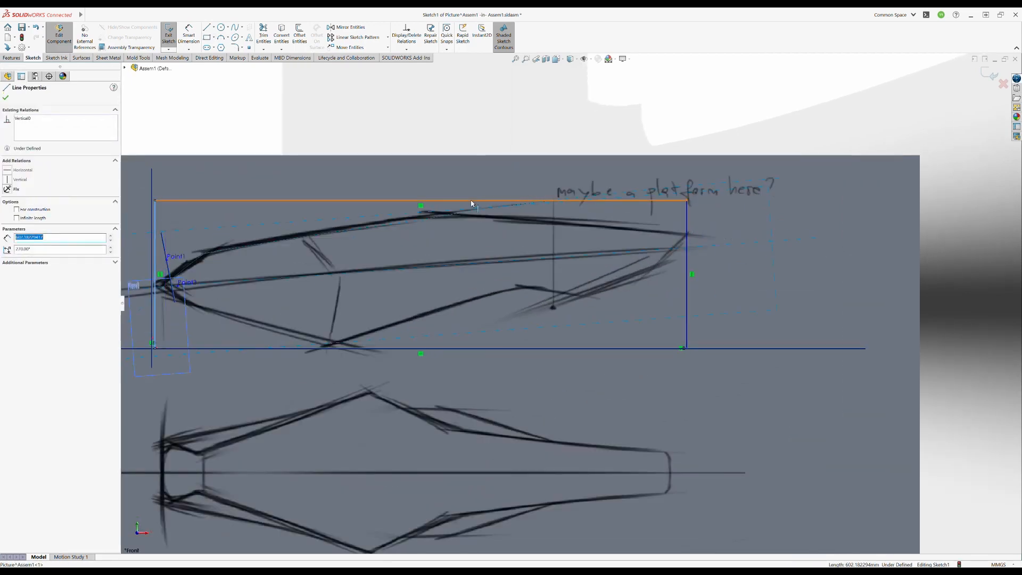
pyautogui.moveTo(471, 204); pyautogui.dragTo(471, 216)
pyautogui.press('Escape')
pyautogui.hotkey('ctrl', 'b')
# - Extrude the side-view rectangle into a box-shaped surface outward from the picture
pyautogui.scroll(3, 370, 332)
pyautogui.moveTo(370, 330)
pyautogui.mouseDown(button='middle')
pyautogui.moveTo(407, 306)
pyautogui.moveTo(416, 352)
pyautogui.mouseUp(button='middle')
pyautogui.click(82, 57)
pyautogui.click(171, 38)
pyautogui.click(395, 229)
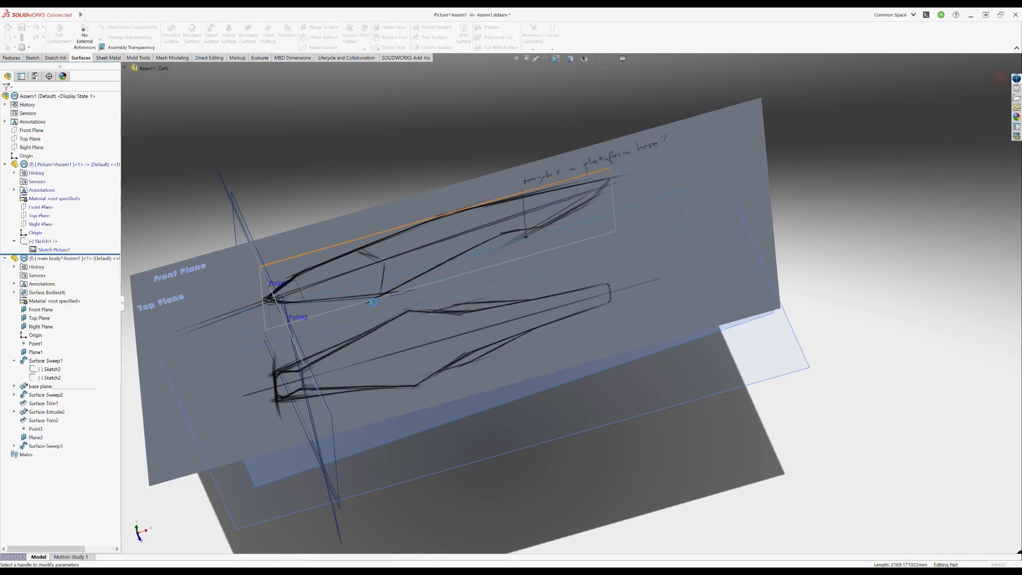
pyautogui.moveTo(458, 301)
pyautogui.mouseDown()
pyautogui.moveTo(449, 280)
pyautogui.moveTo(463, 320)
pyautogui.mouseUp()
pyautogui.click(988, 76)
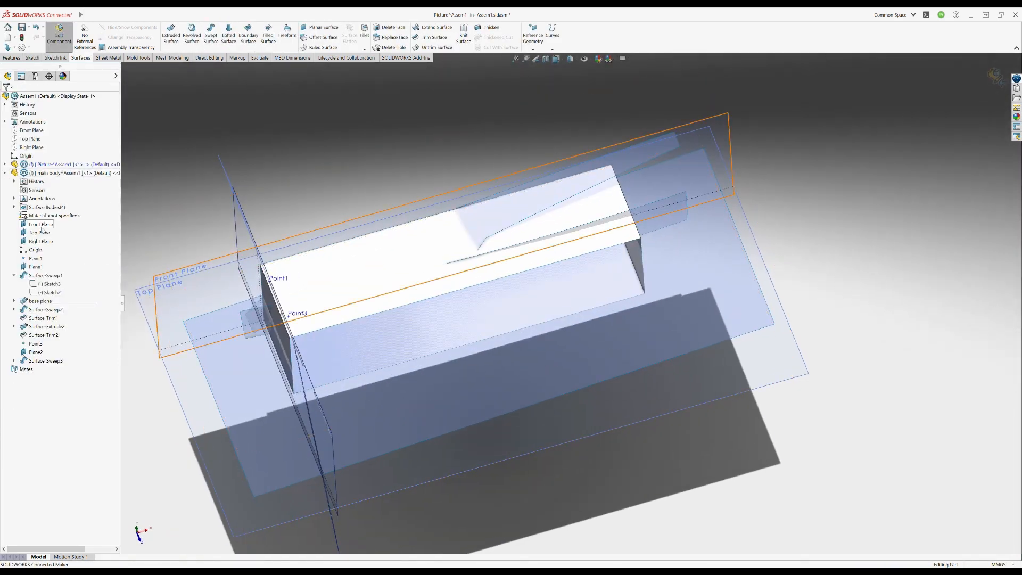
# - Start a sketch on the Picture part's Top Plane and insert the reference picture into it
pyautogui.click(5, 173)
pyautogui.click(5, 164)
pyautogui.click(41, 232)
pyautogui.click(40, 224)
pyautogui.click(50, 216)
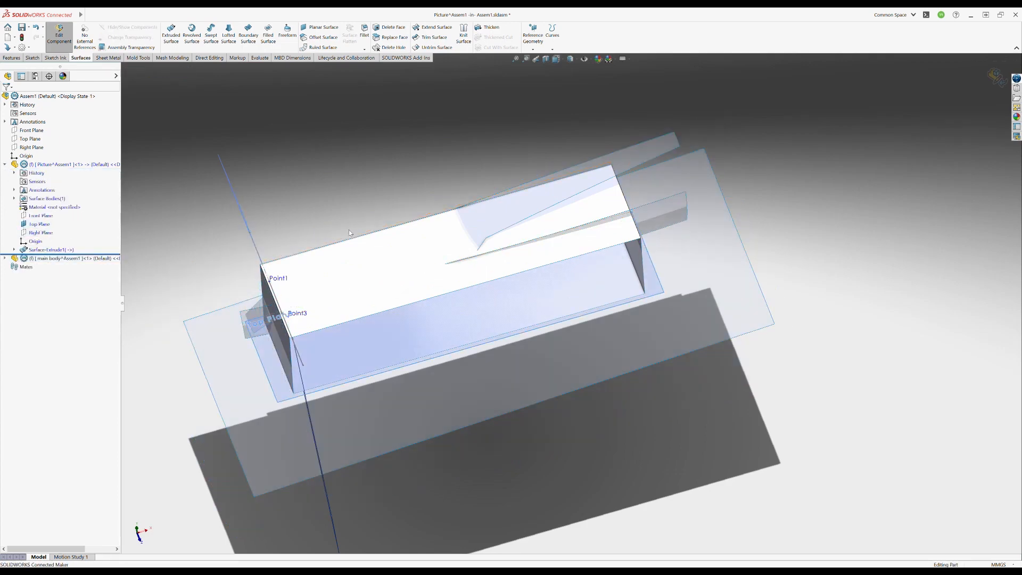
pyautogui.click(33, 57)
pyautogui.click(168, 35)
pyautogui.click(253, 327)
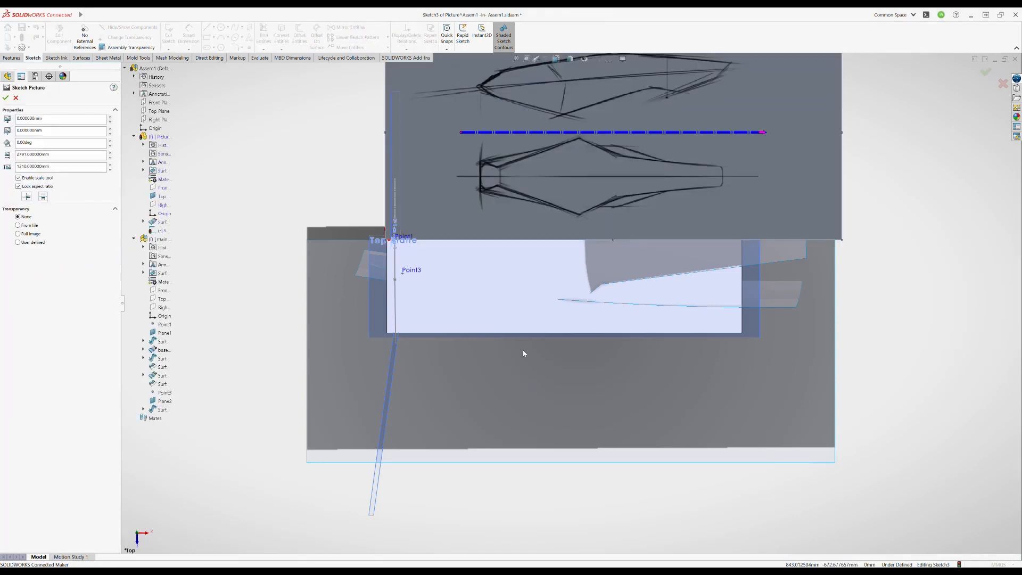
# - Scale and move the inserted picture until its top-view drawing lines up with the box's length and centre line
pyautogui.moveTo(635, 193)
pyautogui.mouseDown()
pyautogui.moveTo(550, 265)
pyautogui.moveTo(544, 256)
pyautogui.mouseUp()
pyautogui.scroll(4, 545, 255)
pyautogui.moveTo(657, 200); pyautogui.dragTo(735, 171)
pyautogui.scroll(-3, 564, 268)
pyautogui.moveTo(556, 264); pyautogui.dragTo(529, 281)
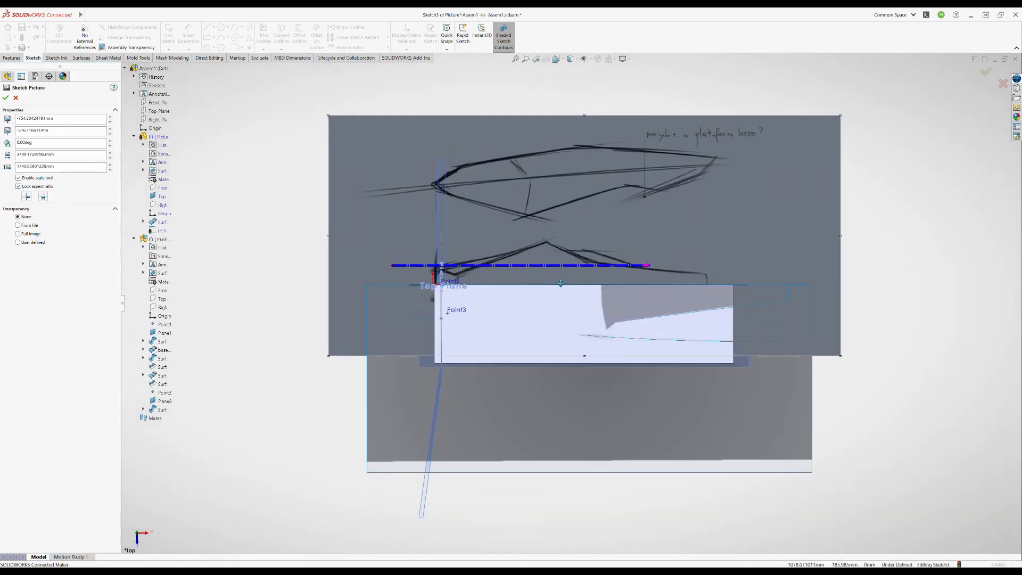
pyautogui.scroll(-7, 447, 282)
pyautogui.moveTo(654, 280); pyautogui.dragTo(649, 284)
pyautogui.scroll(7, 650, 284)
pyautogui.click(984, 71)
pyautogui.click(984, 71)
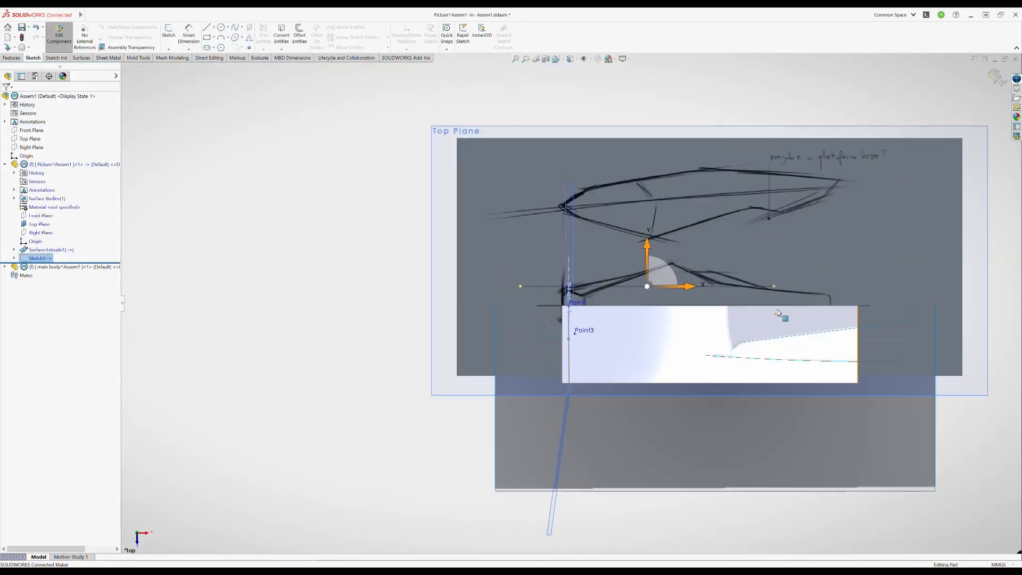
# - Show the rectangle sketch in place of its extruded box surface and switch back to editing the main body part
pyautogui.moveTo(783, 318)
pyautogui.mouseDown(button='middle')
pyautogui.moveTo(663, 277)
pyautogui.moveTo(632, 369)
pyautogui.mouseUp(button='middle')
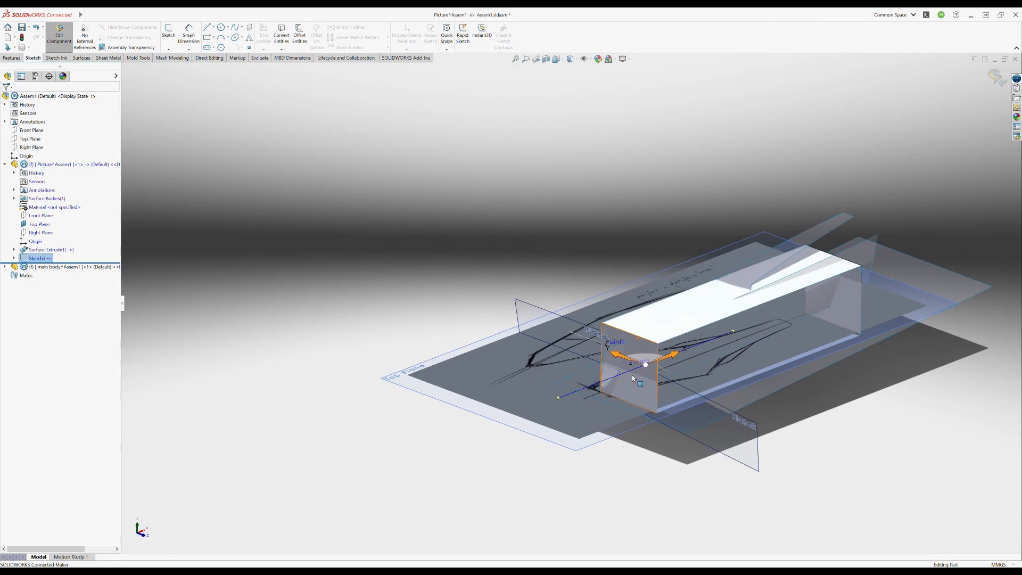
pyautogui.click(49, 249)
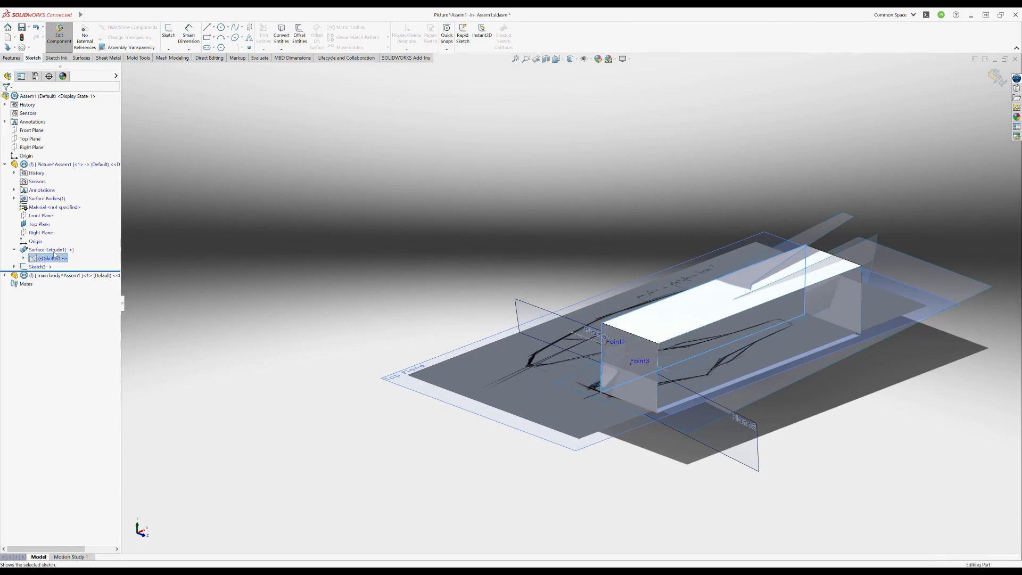
pyautogui.moveTo(687, 298); pyautogui.dragTo(679, 349, button='middle')
pyautogui.click(994, 76)
pyautogui.click(59, 275)
pyautogui.click(77, 251)
# - Edit the base plane's surface extrusion and reduce its depth to 86 mm
pyautogui.click(677, 346)
pyautogui.click(676, 342)
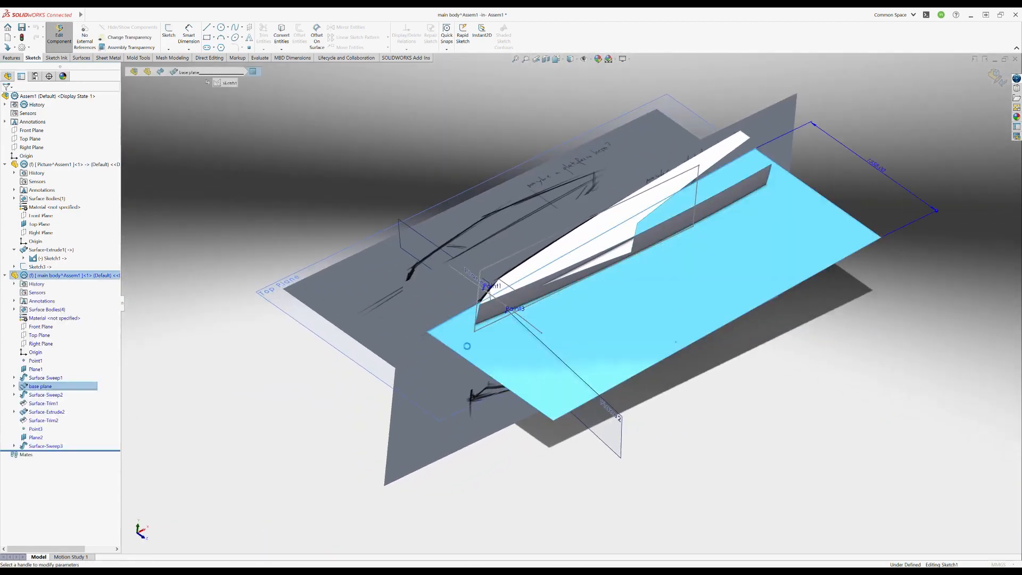
pyautogui.click(722, 333)
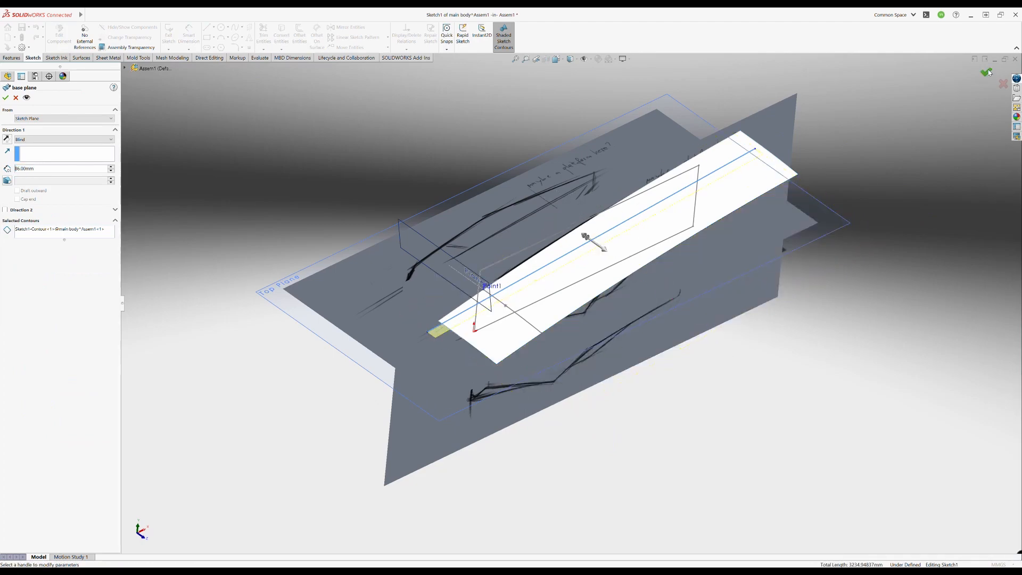
pyautogui.click(988, 73)
pyautogui.moveTo(679, 271)
pyautogui.mouseDown(button='middle')
pyautogui.moveTo(628, 369)
pyautogui.moveTo(660, 277)
pyautogui.mouseUp(button='middle')
# - Show the sketches of the newest swept surface and display the model unshaded over the picture's top view
pyautogui.click(718, 214)
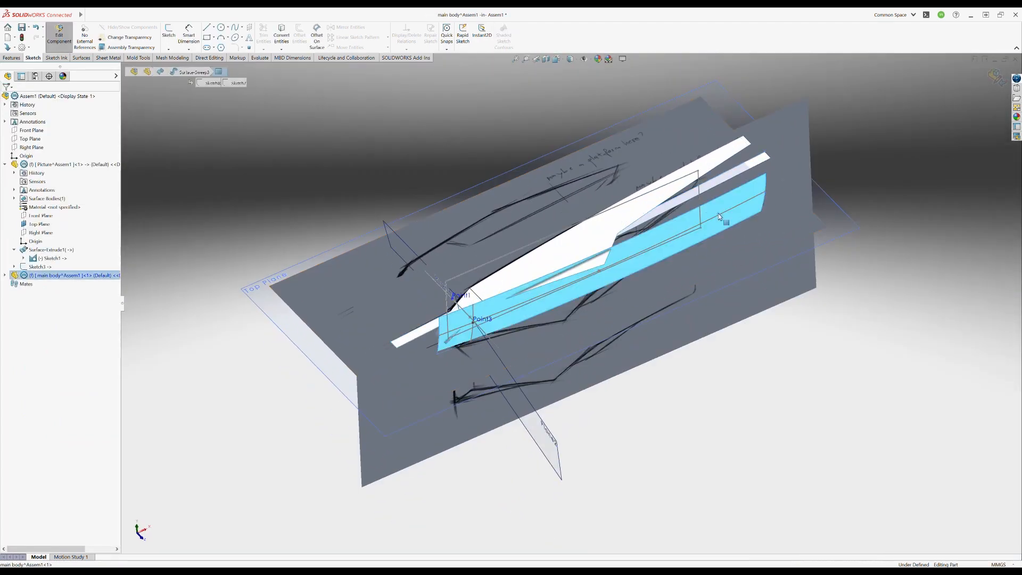
pyautogui.click(52, 454)
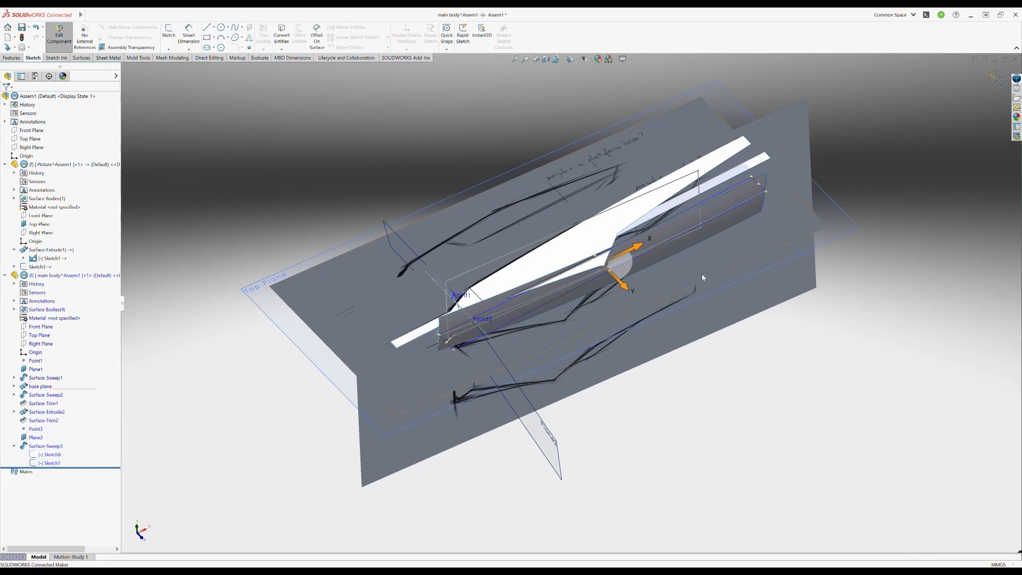
pyautogui.moveTo(702, 277); pyautogui.dragTo(647, 309, button='middle')
pyautogui.press('space')
pyautogui.click(460, 330)
pyautogui.click(522, 319)
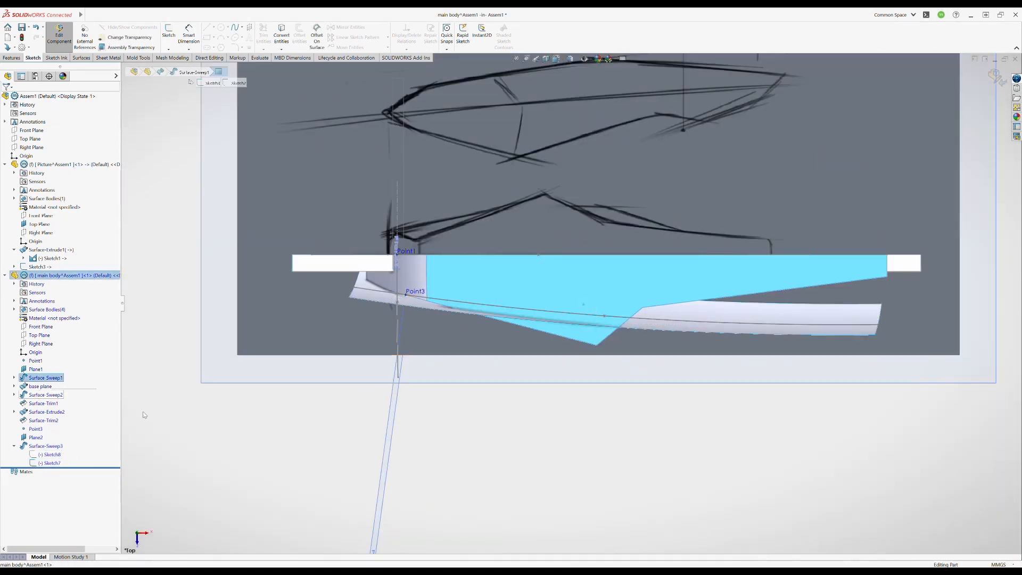
pyautogui.click(145, 414)
pyautogui.click(37, 421)
pyautogui.click(48, 417)
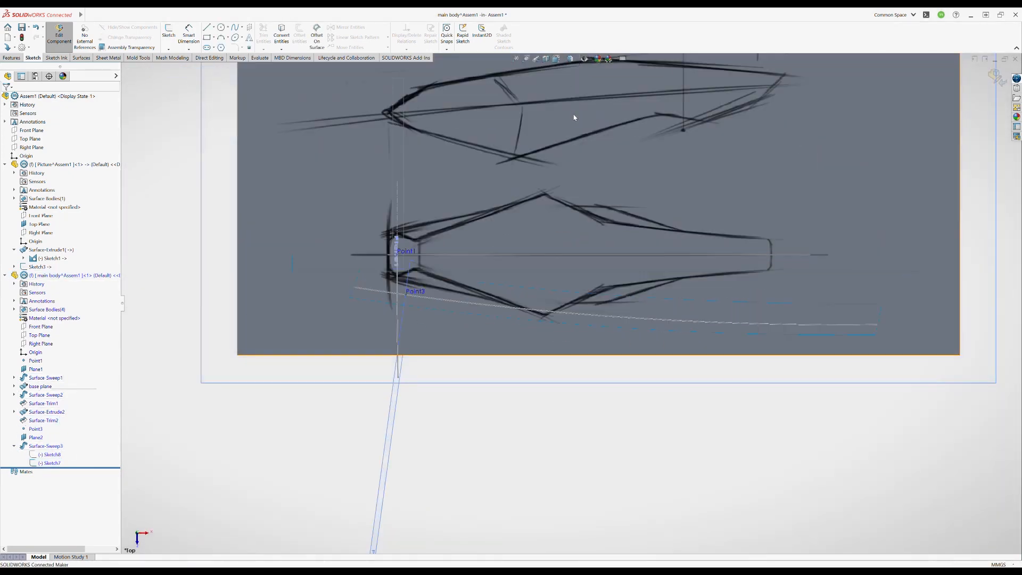
# - Edit the sweep's lengthwise path spline and shift its end points to follow the outline in the top-view drawing
pyautogui.doubleClick(555, 311)
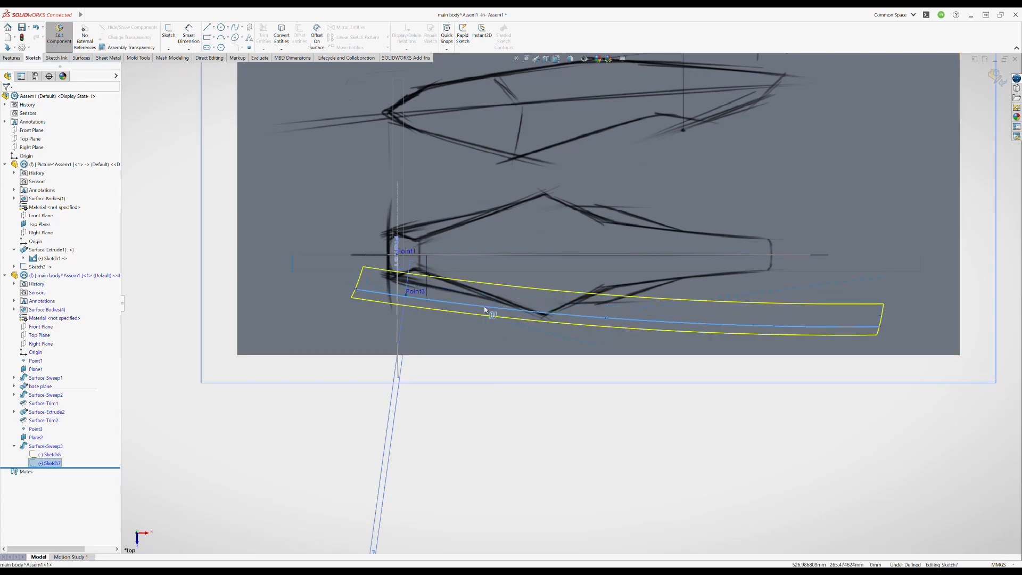
pyautogui.moveTo(356, 278); pyautogui.dragTo(352, 279)
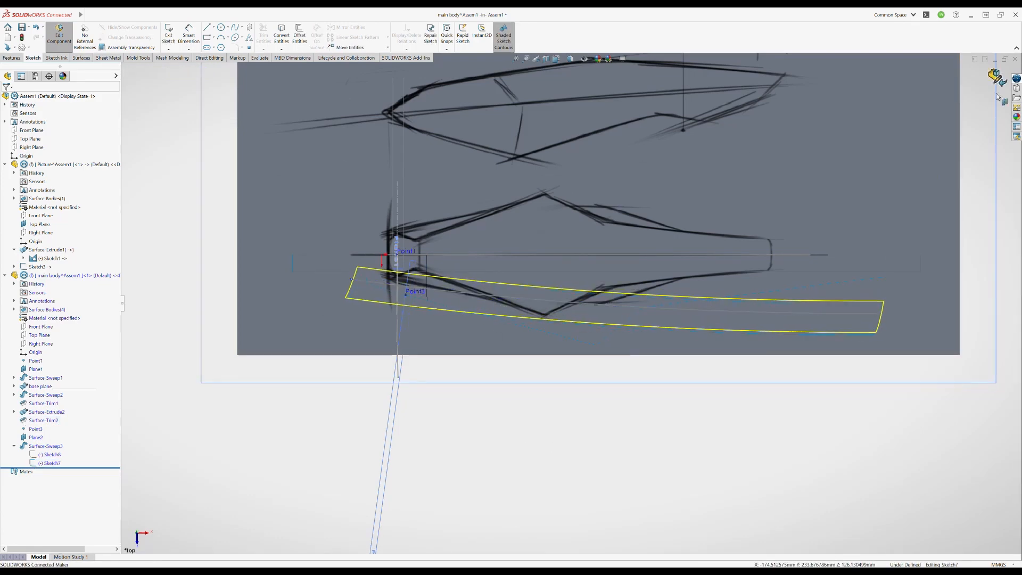
pyautogui.moveTo(599, 318)
pyautogui.mouseDown(button='middle')
pyautogui.moveTo(612, 245)
pyautogui.moveTo(597, 281)
pyautogui.moveTo(593, 390)
pyautogui.moveTo(595, 346)
pyautogui.moveTo(592, 373)
pyautogui.moveTo(506, 197)
pyautogui.moveTo(553, 239)
pyautogui.moveTo(520, 246)
pyautogui.moveTo(568, 254)
pyautogui.moveTo(612, 340)
pyautogui.moveTo(639, 277)
pyautogui.moveTo(628, 287)
pyautogui.mouseUp(button='middle')
# - Start a new sketch on the flat base surface, viewed square-on, with the model displayed unshaded
pyautogui.scroll(-4, 520, 298)
pyautogui.click(169, 33)
pyautogui.click(441, 264)
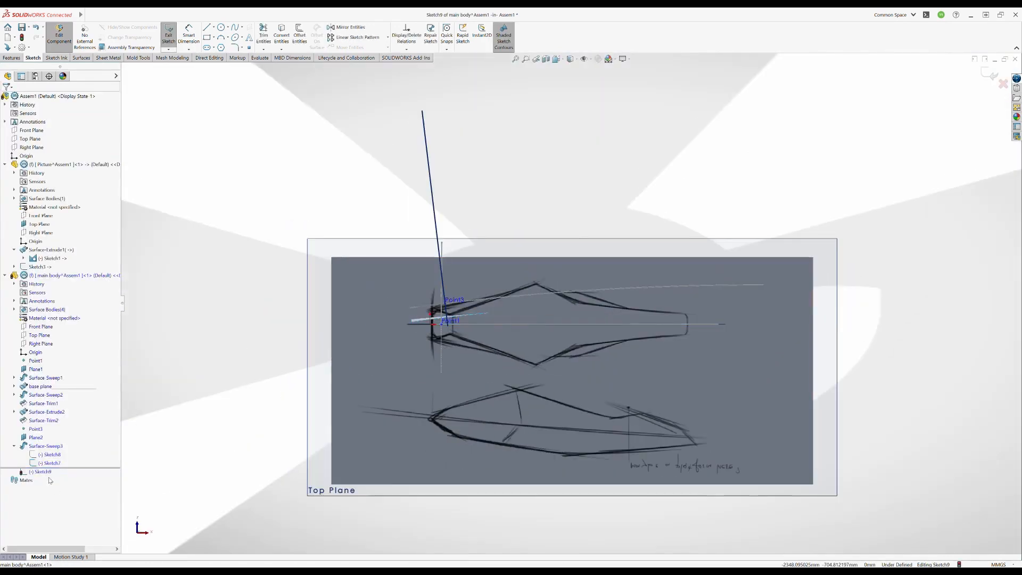
pyautogui.hotkey('ctrl', '8')
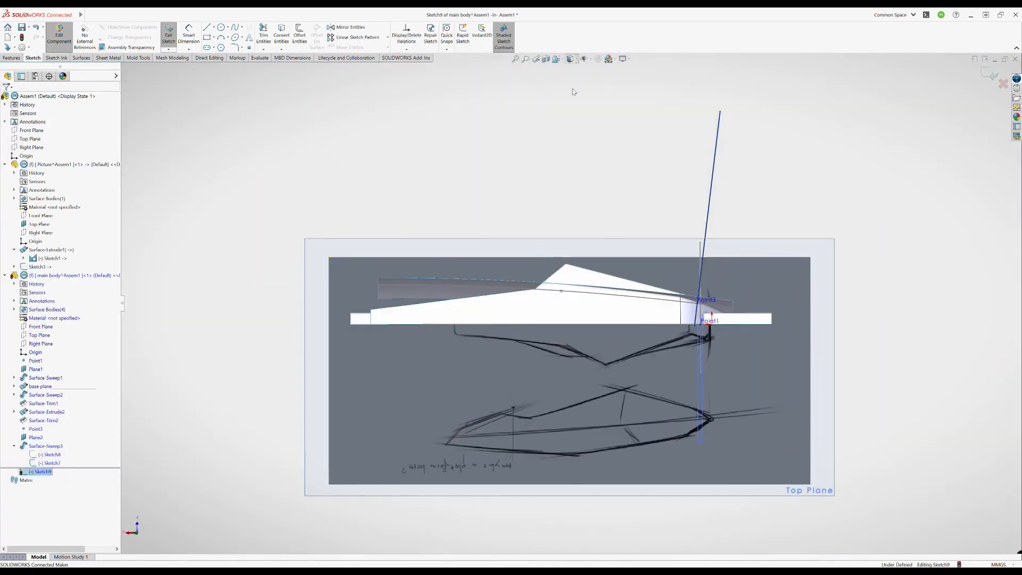
pyautogui.click(577, 59)
pyautogui.click(573, 101)
# - Draw a spline diagonally across the craft's rear flank in the top-view drawing
pyautogui.scroll(-2, 462, 309)
pyautogui.click(523, 156)
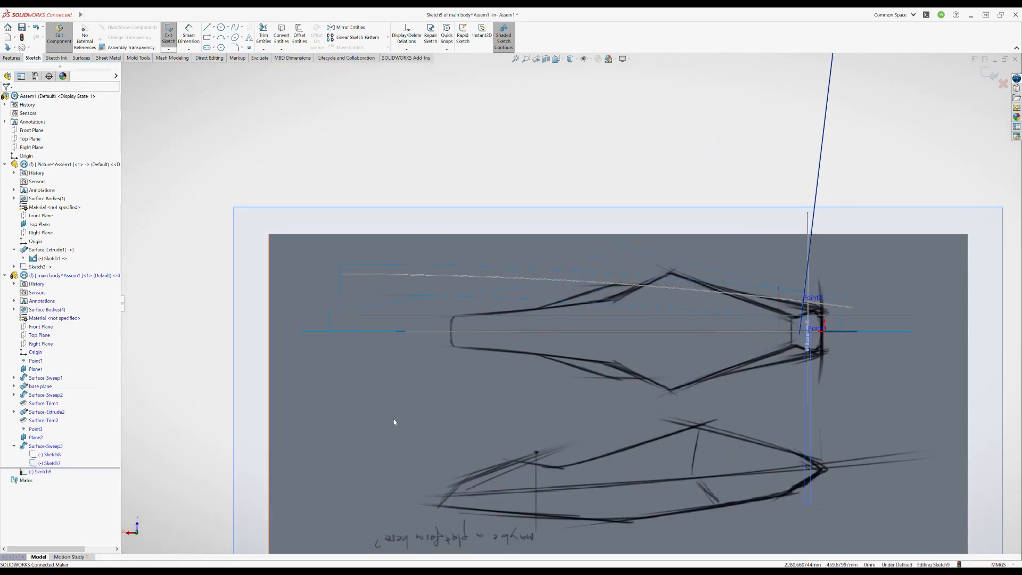
pyautogui.click(647, 263)
pyautogui.press('Escape')
# - Adjust the spline's middle and end points to follow the tapering rear outline past the centre line, and leave the sketch
pyautogui.scroll(-3, 532, 320)
pyautogui.click(616, 281)
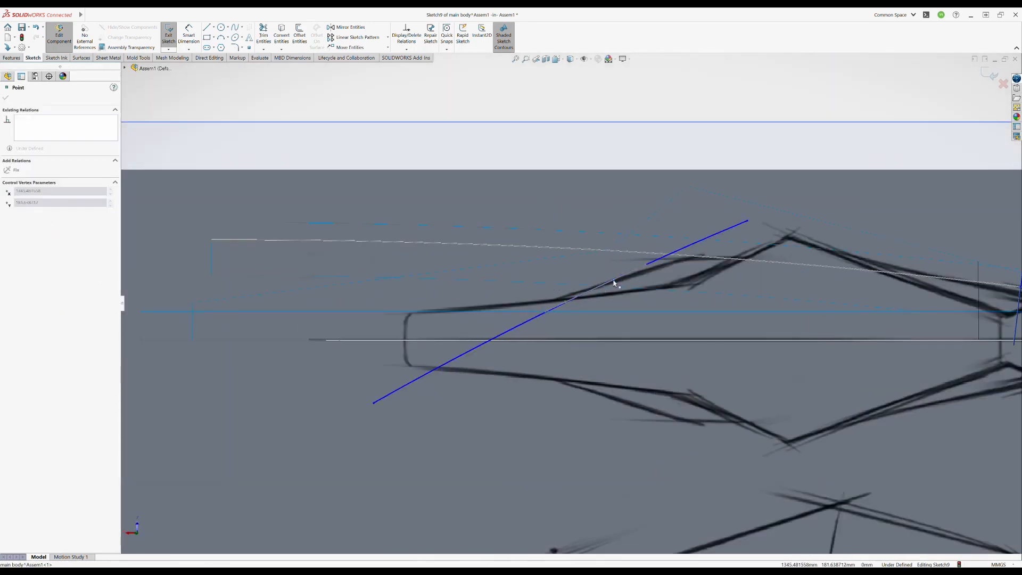
pyautogui.moveTo(748, 221); pyautogui.dragTo(830, 215)
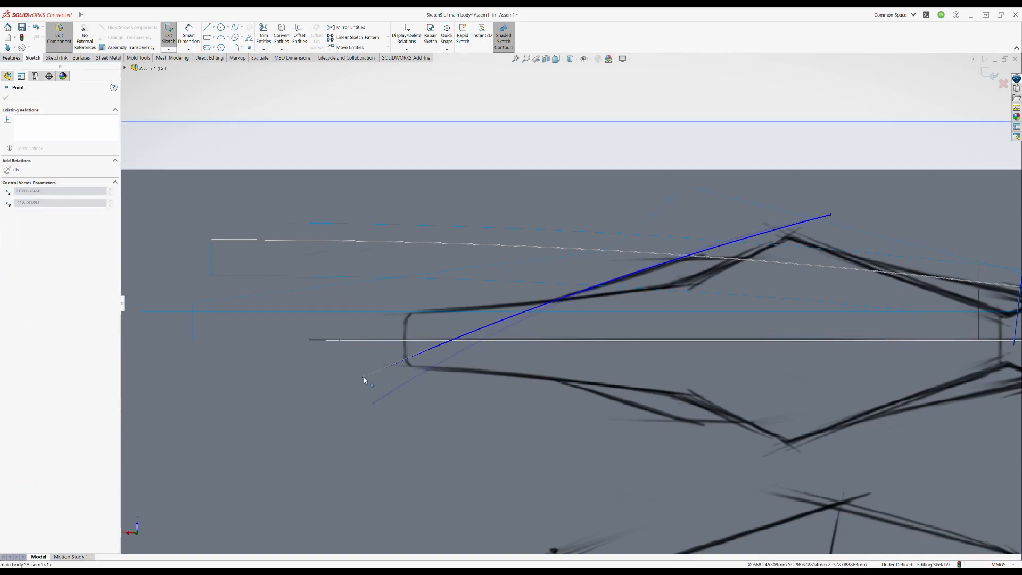
pyautogui.moveTo(364, 377); pyautogui.dragTo(363, 377)
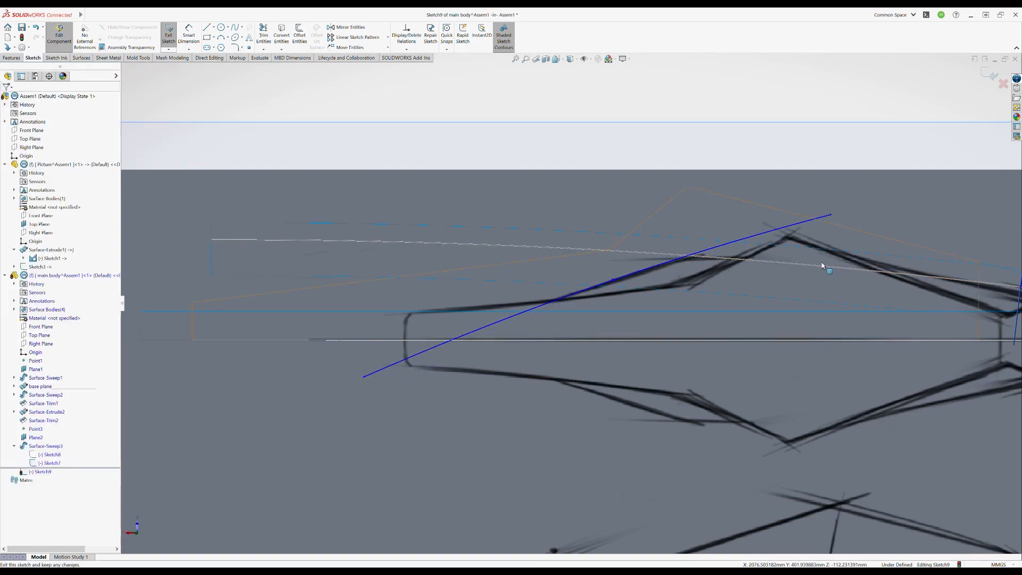
pyautogui.moveTo(686, 355)
pyautogui.mouseDown(button='middle')
pyautogui.moveTo(641, 405)
pyautogui.moveTo(625, 354)
pyautogui.moveTo(634, 388)
pyautogui.moveTo(635, 362)
pyautogui.moveTo(637, 373)
pyautogui.moveTo(700, 377)
pyautogui.moveTo(783, 235)
pyautogui.mouseUp(button='middle')
pyautogui.scroll(3, 624, 354)
pyautogui.moveTo(644, 279); pyautogui.dragTo(642, 290, button='middle')
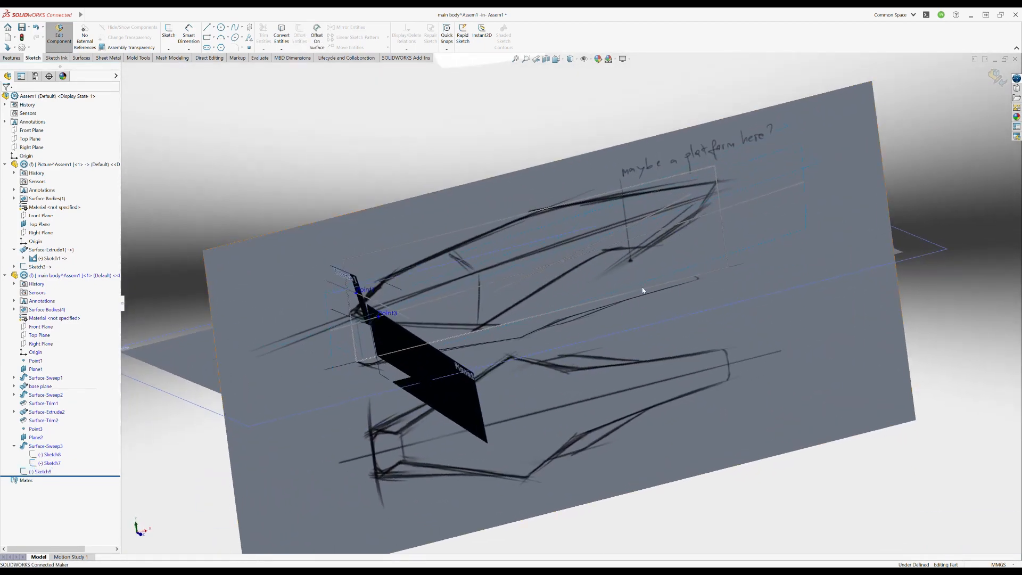
pyautogui.click(13, 58)
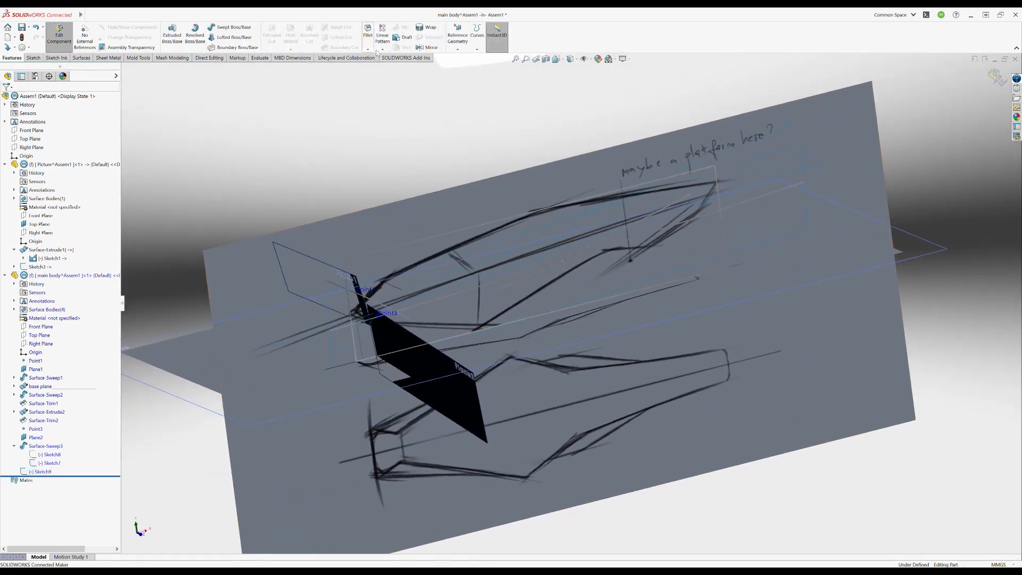
# - Create a reference plane perpendicular to the rear-flank spline, passing through the spline's middle point
pyautogui.click(457, 48)
pyautogui.click(461, 57)
pyautogui.click(580, 251)
pyautogui.click(590, 248)
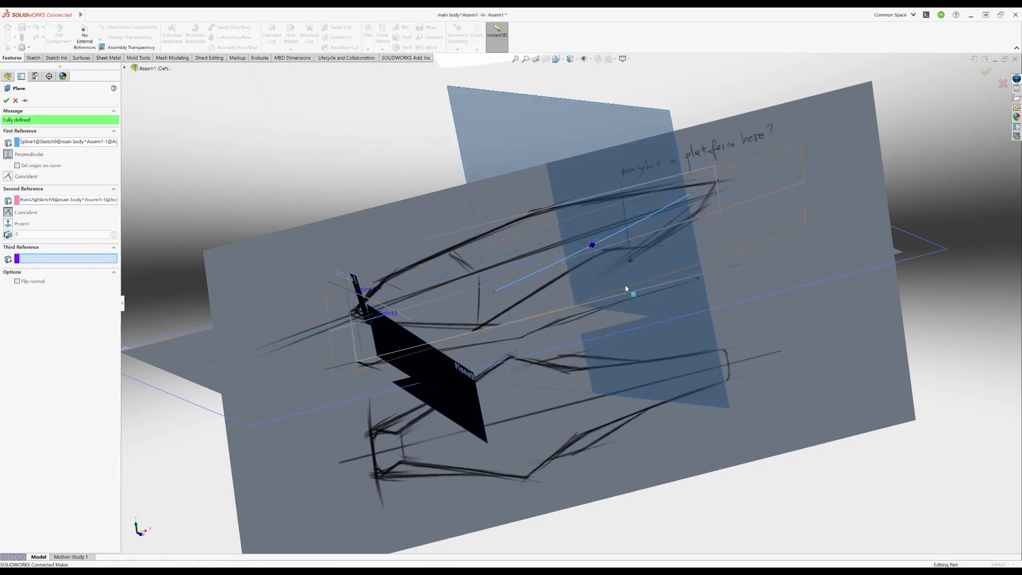
pyautogui.moveTo(629, 290)
pyautogui.mouseDown(button='middle')
pyautogui.moveTo(653, 278)
pyautogui.moveTo(649, 290)
pyautogui.moveTo(675, 307)
pyautogui.moveTo(625, 306)
pyautogui.mouseUp(button='middle')
pyautogui.rightClick(621, 271)
# - Start a new sketch on the new perpendicular plane, viewed square-on, and hide Plane2
pyautogui.click(33, 58)
pyautogui.click(168, 32)
pyautogui.click(736, 251)
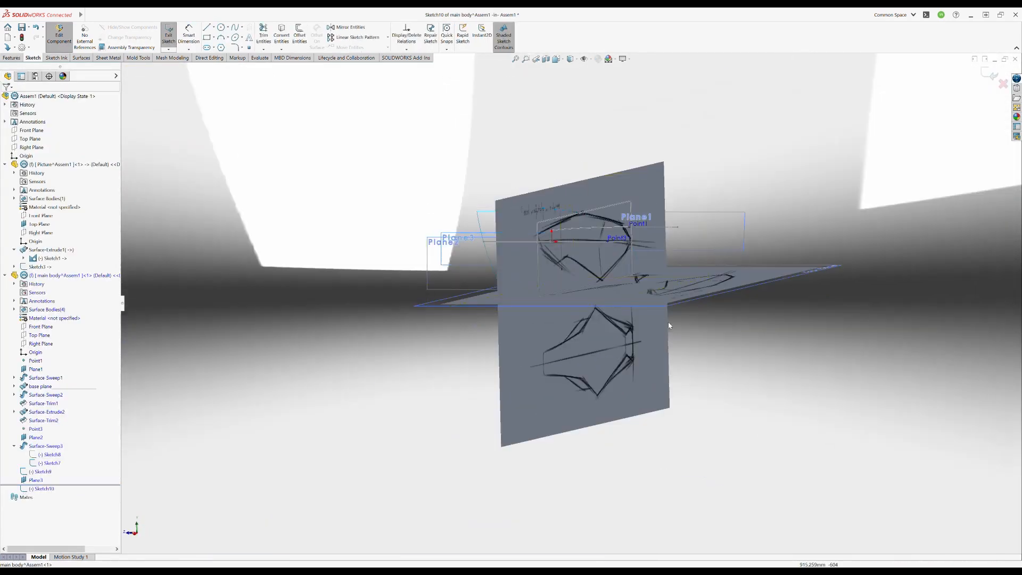
pyautogui.click(48, 488)
pyautogui.hotkey('ctrl', '8')
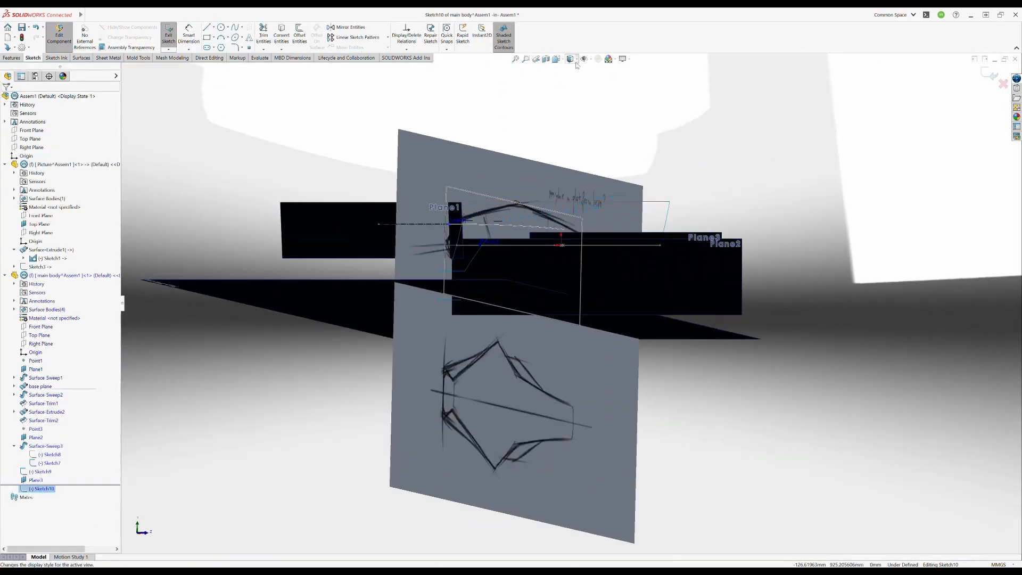
pyautogui.click(571, 103)
pyautogui.click(574, 116)
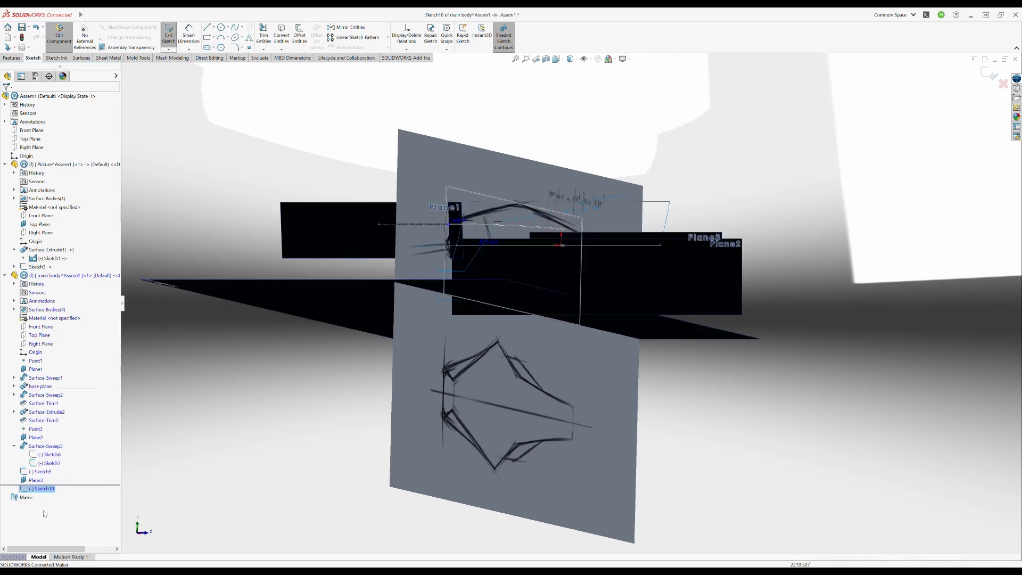
pyautogui.click(34, 437)
pyautogui.click(50, 417)
# - Draw a nearly vertical, slightly curved three-point spline across the rear-flank path as the sweep's cross-section
pyautogui.moveTo(574, 268)
pyautogui.mouseDown(button='middle')
pyautogui.moveTo(579, 287)
pyautogui.moveTo(567, 278)
pyautogui.moveTo(591, 259)
pyautogui.moveTo(563, 248)
pyautogui.moveTo(571, 247)
pyautogui.mouseUp(button='middle')
pyautogui.click(237, 30)
pyautogui.click(562, 246)
pyautogui.press('Escape')
pyautogui.moveTo(458, 412); pyautogui.dragTo(538, 356, button='middle')
# - Try to relate the cross-section spline's middle point to the middle point of the path spline
pyautogui.scroll(-4, 563, 265)
pyautogui.moveTo(562, 265); pyautogui.dragTo(567, 267)
pyautogui.moveTo(567, 267)
pyautogui.mouseDown(button='middle')
pyautogui.moveTo(561, 327)
pyautogui.moveTo(585, 250)
pyautogui.mouseUp(button='middle')
pyautogui.click(588, 243)
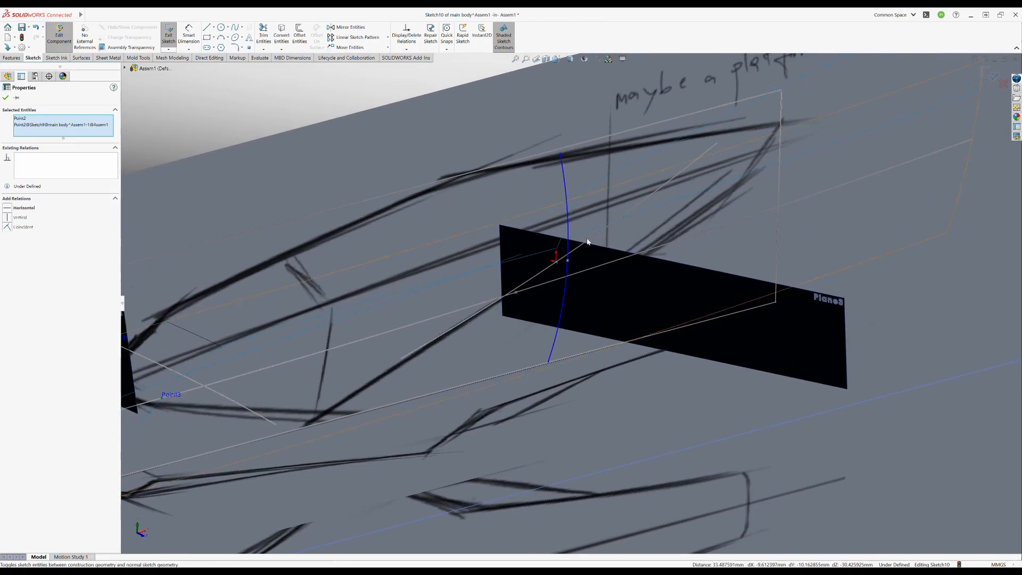
pyautogui.click(622, 271)
pyautogui.click(567, 261)
pyautogui.keyDown('ctrl'); pyautogui.click(556, 261); pyautogui.keyUp('ctrl')
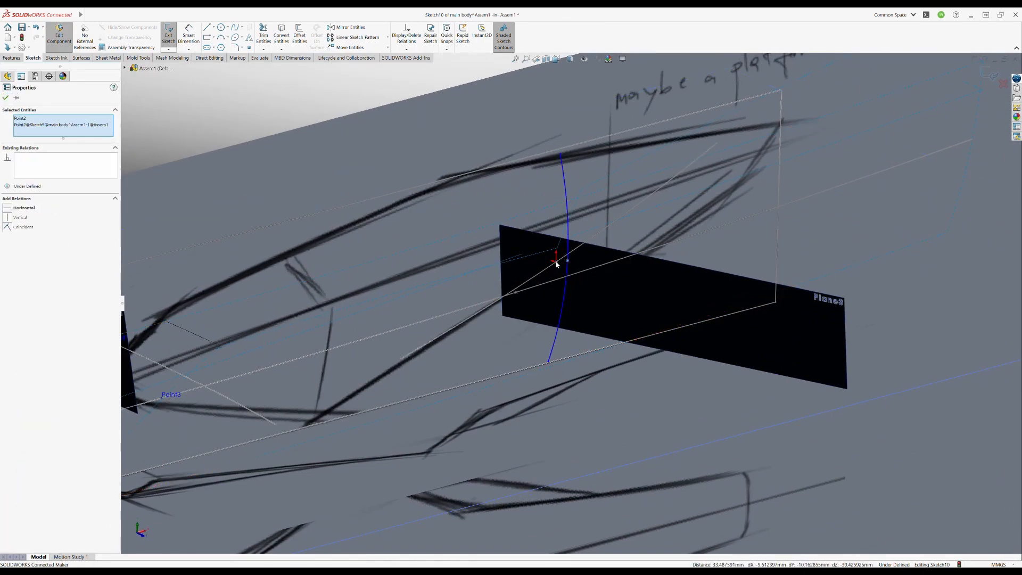
pyautogui.click(570, 279)
# - Try to tie the cross-section spline's middle point to the path curve through a relation and by moving the point onto it
pyautogui.scroll(-4, 570, 279)
pyautogui.moveTo(570, 279)
pyautogui.mouseDown(button='middle')
pyautogui.moveTo(579, 258)
pyautogui.moveTo(552, 286)
pyautogui.mouseUp(button='middle')
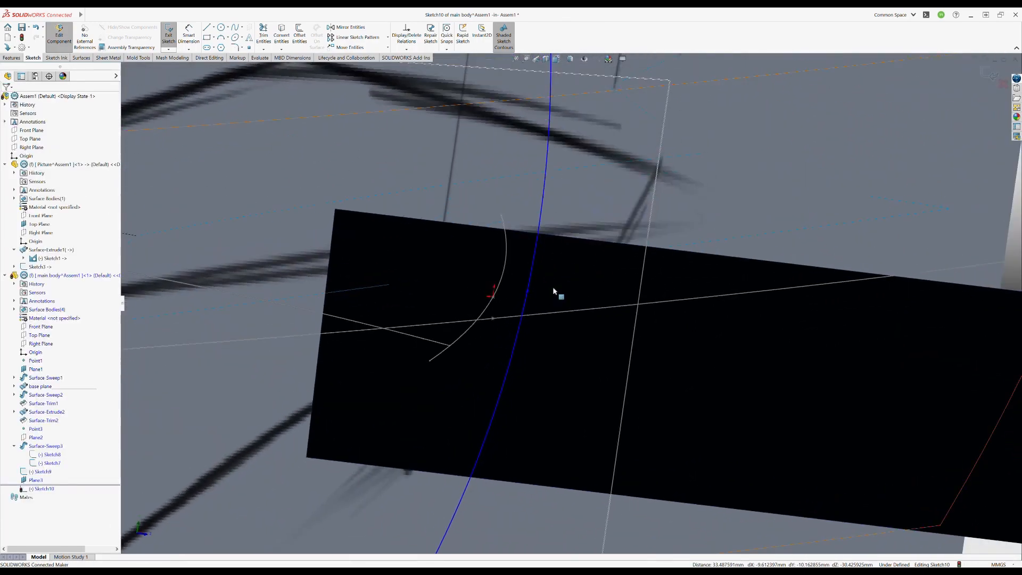
pyautogui.click(493, 298)
pyautogui.keyDown('ctrl'); pyautogui.click(494, 301); pyautogui.keyUp('ctrl')
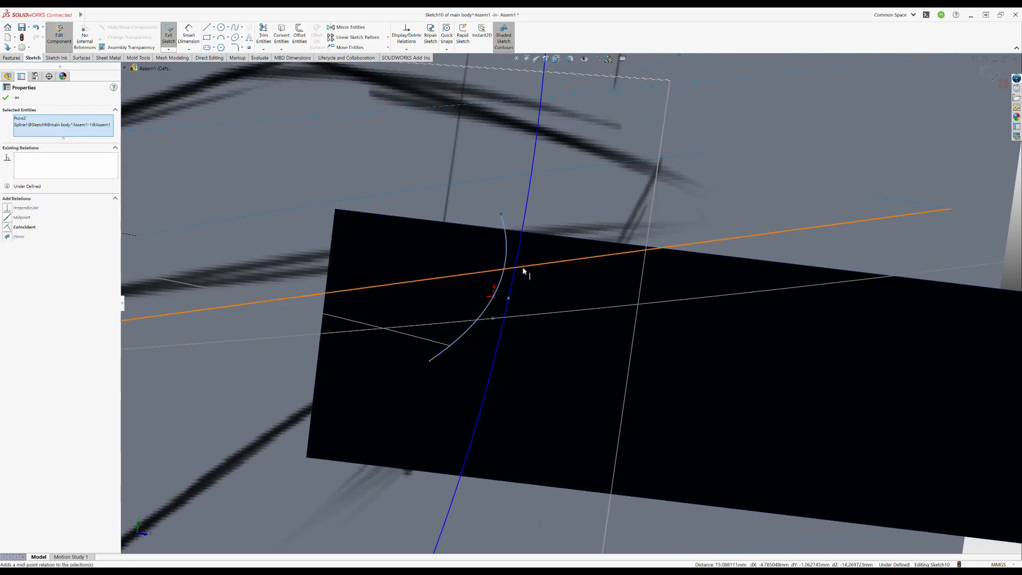
pyautogui.click(524, 274)
pyautogui.click(508, 298)
pyautogui.keyDown('ctrl'); pyautogui.click(490, 305); pyautogui.keyUp('ctrl')
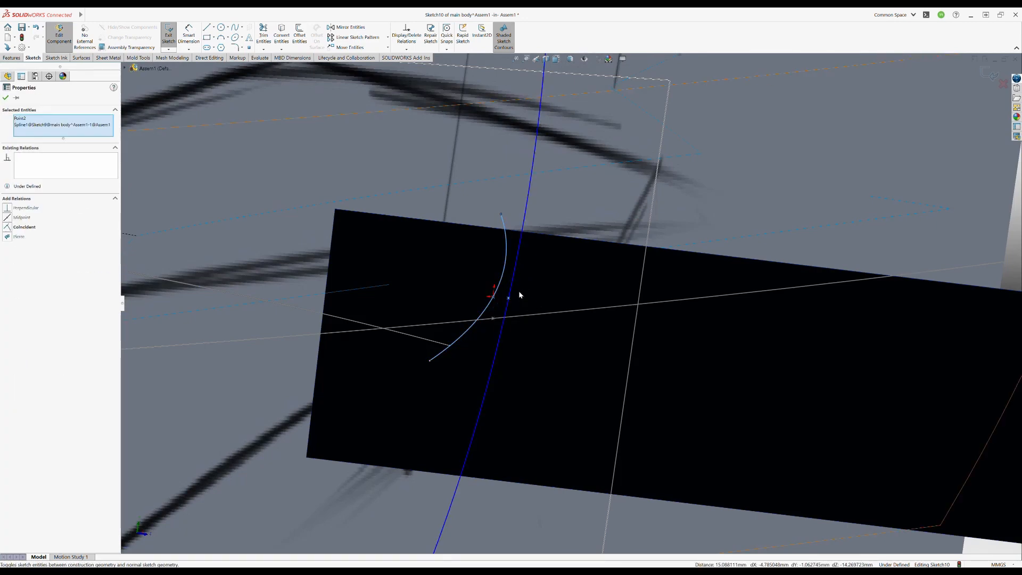
pyautogui.moveTo(520, 295); pyautogui.dragTo(574, 305, button='middle')
pyautogui.hotkey('ctrl', 'z')
pyautogui.click(560, 298)
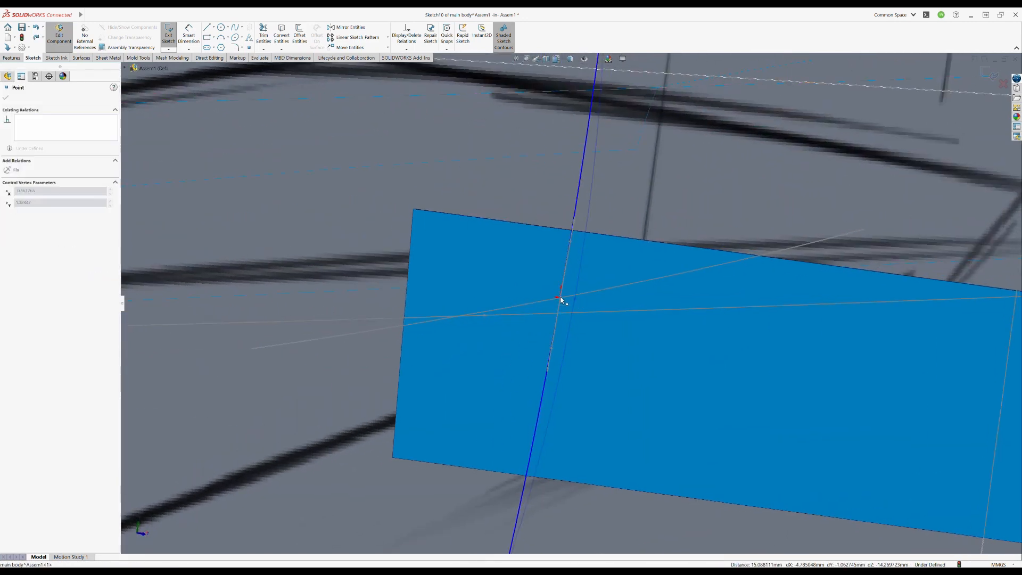
pyautogui.press('Escape')
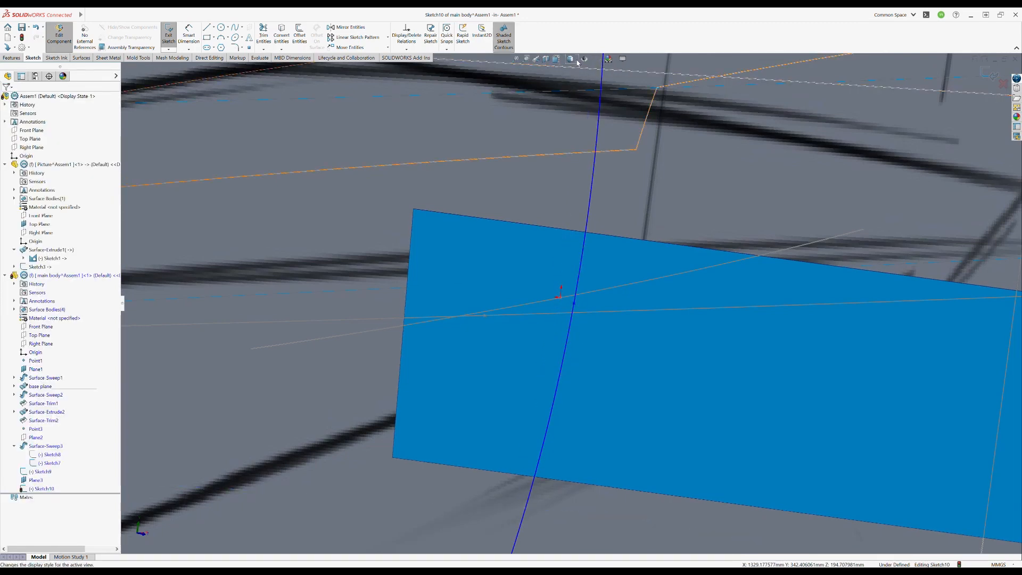
# - Display the model shaded and attach the cross-section spline's middle point to the path spline at the sketch origin
pyautogui.click(578, 63)
pyautogui.moveTo(574, 304); pyautogui.dragTo(558, 301)
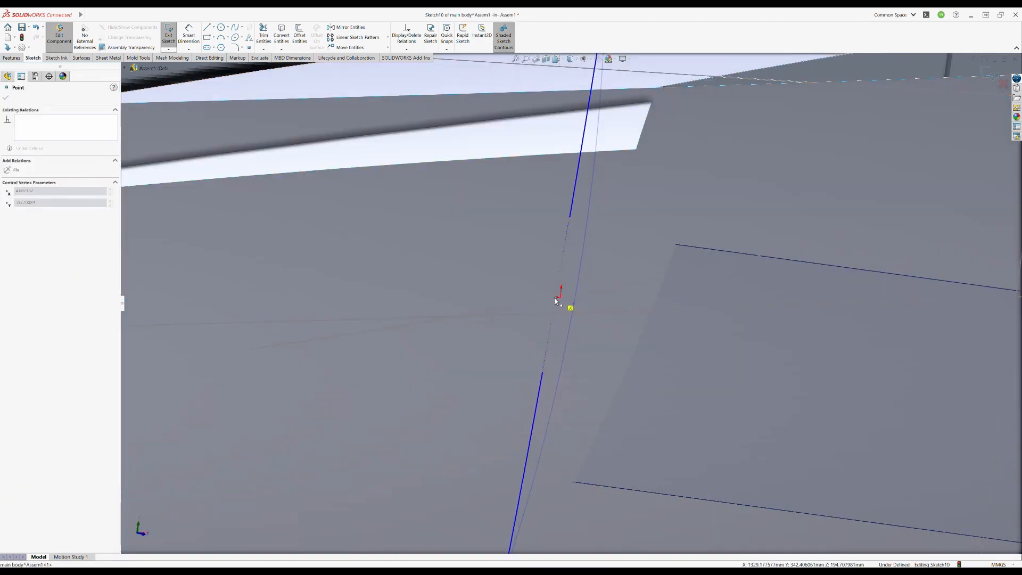
pyautogui.moveTo(555, 301); pyautogui.dragTo(575, 322, button='middle')
pyautogui.scroll(-5, 574, 318)
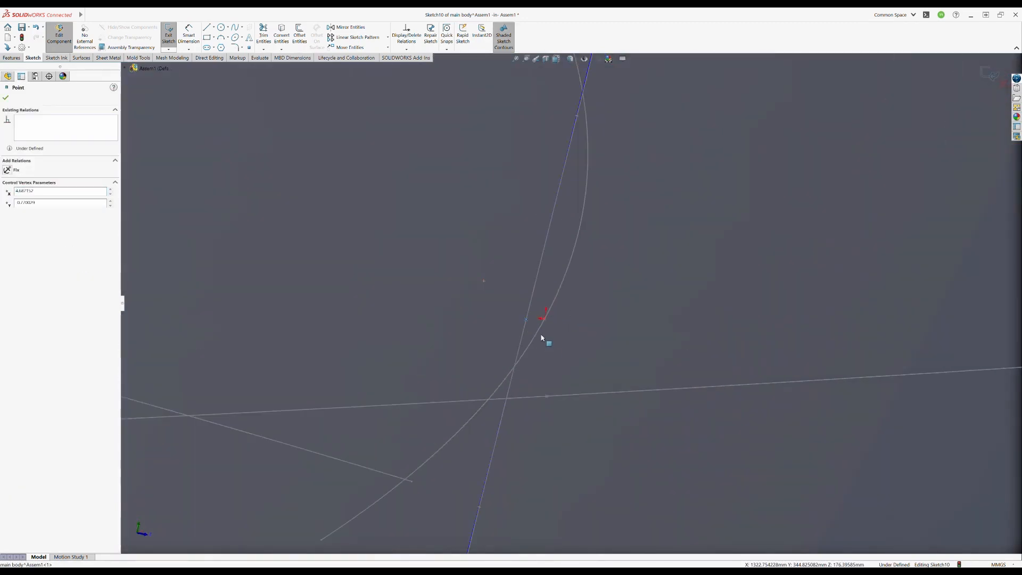
pyautogui.hotkey('ctrl', 'z')
pyautogui.click(551, 309)
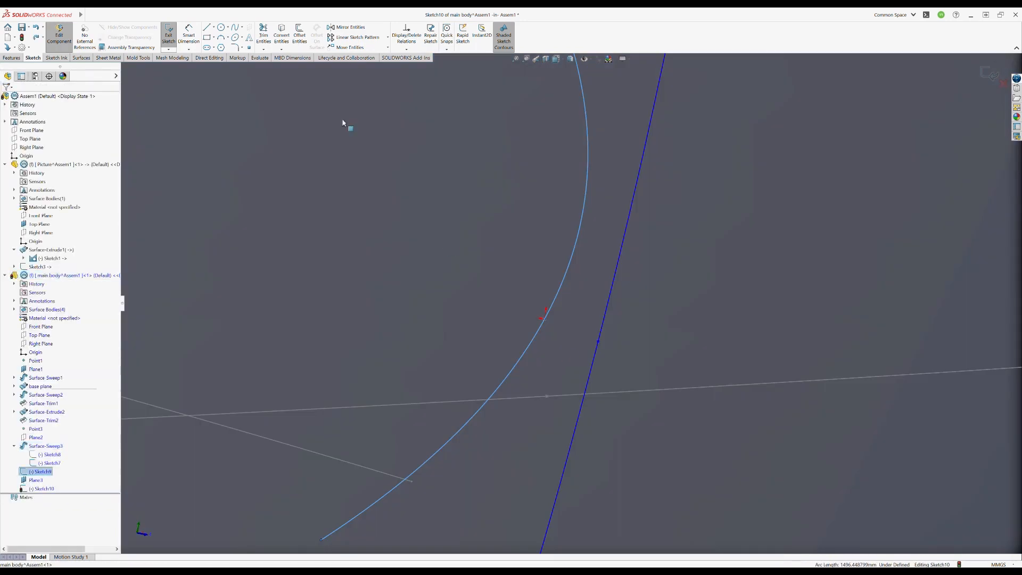
pyautogui.click(494, 311)
pyautogui.click(504, 294)
pyautogui.moveTo(598, 342); pyautogui.dragTo(546, 319)
pyautogui.scroll(8, 549, 322)
pyautogui.moveTo(561, 338); pyautogui.dragTo(611, 285, button='middle')
pyautogui.press('Escape')
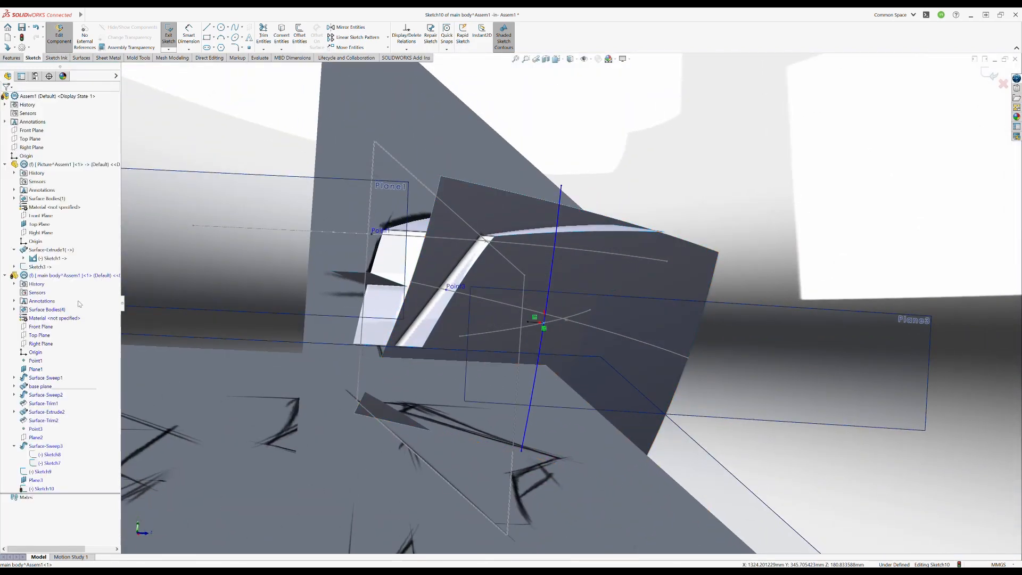
# - Adjust the upper and lower end points of the cross-section spline to shape the flank's slant, and leave the sketch
pyautogui.hotkey('ctrl', '8')
pyautogui.hotkey('ctrl', '8')
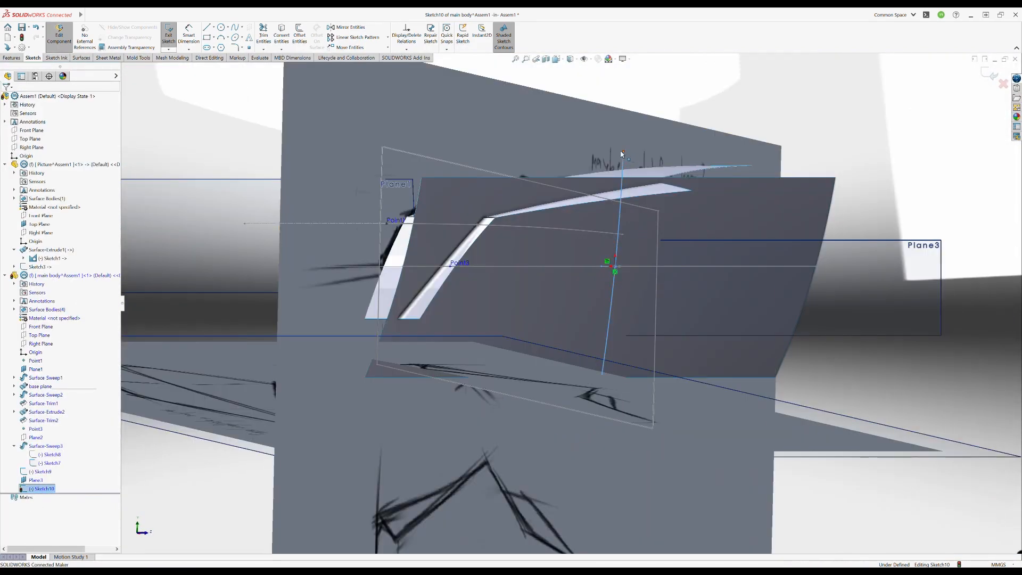
pyautogui.moveTo(621, 155); pyautogui.dragTo(621, 158)
pyautogui.moveTo(622, 159); pyautogui.dragTo(604, 349, button='middle')
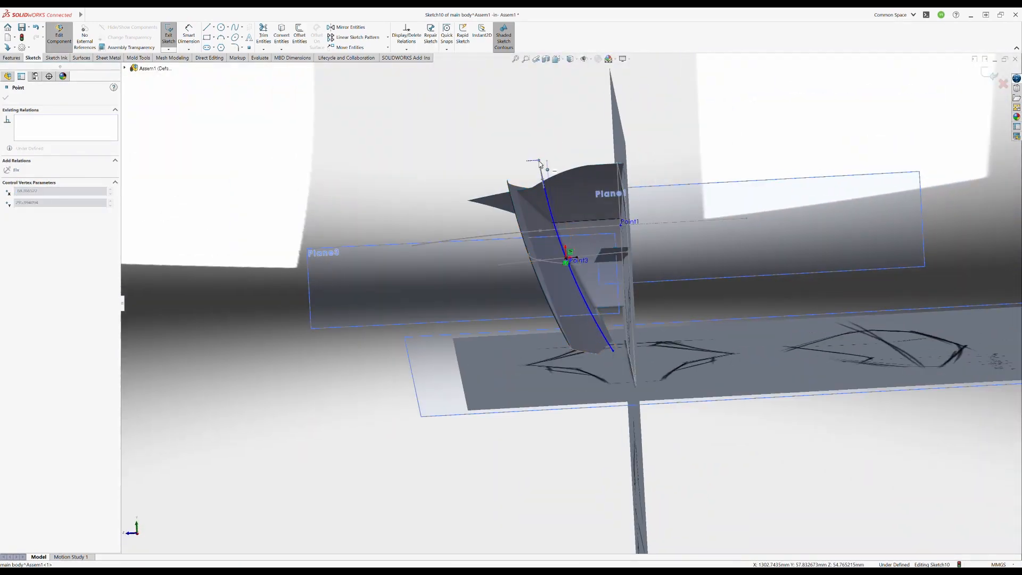
pyautogui.moveTo(539, 163)
pyautogui.mouseDown(button='middle')
pyautogui.moveTo(456, 303)
pyautogui.moveTo(431, 245)
pyautogui.moveTo(404, 234)
pyautogui.mouseUp(button='middle')
pyautogui.click(397, 233)
pyautogui.click(168, 34)
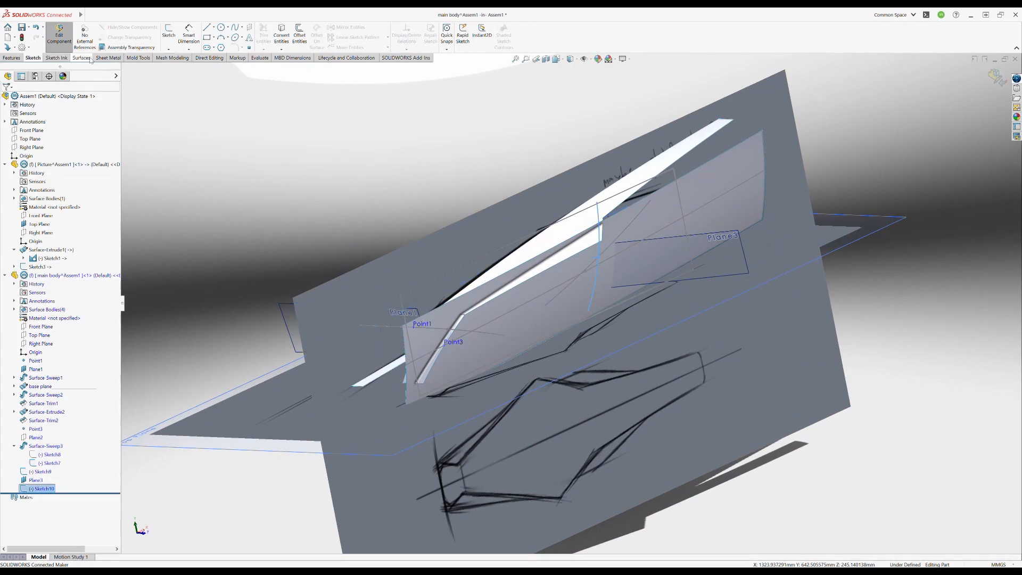
# - Create a swept surface from the new cross-section spline along the rear-flank path spline
pyautogui.click(81, 57)
pyautogui.click(211, 34)
pyautogui.moveTo(606, 261)
pyautogui.mouseDown(button='middle')
pyautogui.moveTo(593, 269)
pyautogui.moveTo(538, 255)
pyautogui.moveTo(577, 251)
pyautogui.moveTo(564, 272)
pyautogui.moveTo(631, 236)
pyautogui.moveTo(612, 290)
pyautogui.moveTo(651, 329)
pyautogui.mouseUp(button='middle')
pyautogui.click(986, 75)
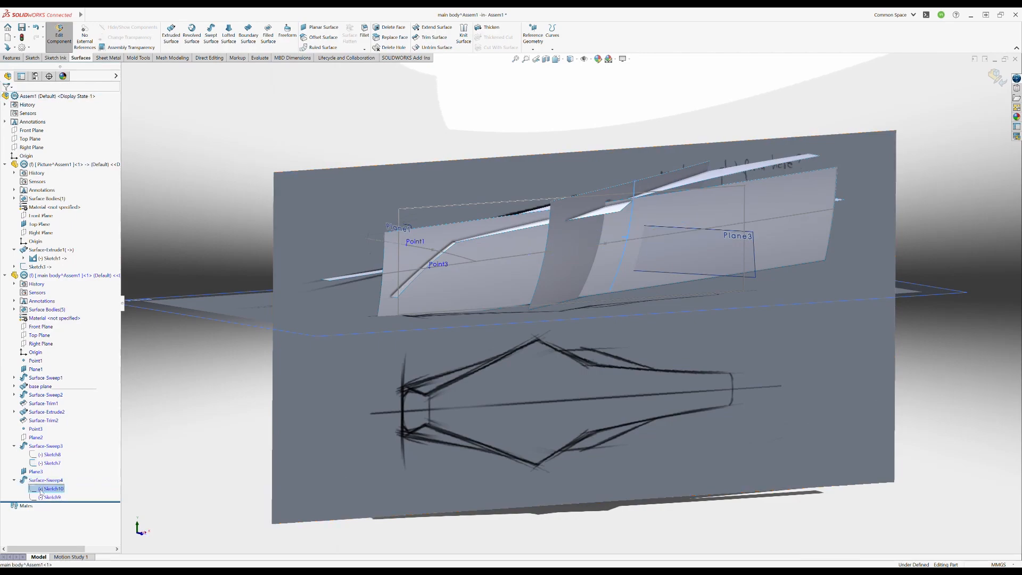
# - Examine how the front and rear flank sweeps cross each other and which sketches define the front sweep
pyautogui.moveTo(590, 250); pyautogui.dragTo(564, 252, button='middle')
pyautogui.click(326, 249)
pyautogui.click(45, 446)
pyautogui.click(49, 463)
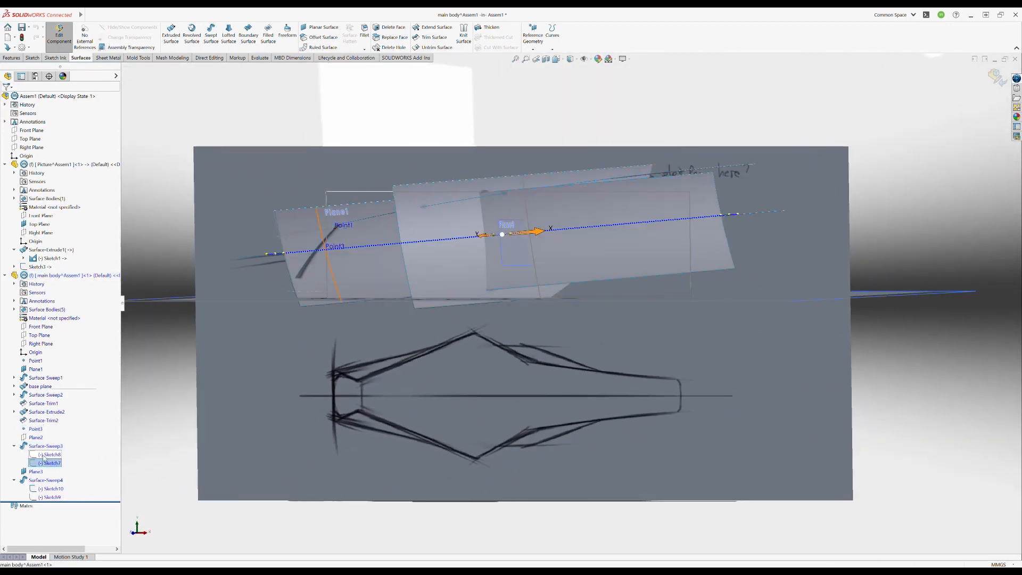
pyautogui.press('Escape')
pyautogui.moveTo(463, 298)
pyautogui.mouseDown(button='middle')
pyautogui.moveTo(344, 285)
pyautogui.moveTo(537, 298)
pyautogui.moveTo(564, 285)
pyautogui.mouseUp(button='middle')
pyautogui.press('Escape')
pyautogui.click(772, 234)
pyautogui.click(834, 132)
pyautogui.moveTo(788, 176)
pyautogui.mouseDown(button='middle')
pyautogui.moveTo(648, 250)
pyautogui.moveTo(659, 296)
pyautogui.mouseUp(button='middle')
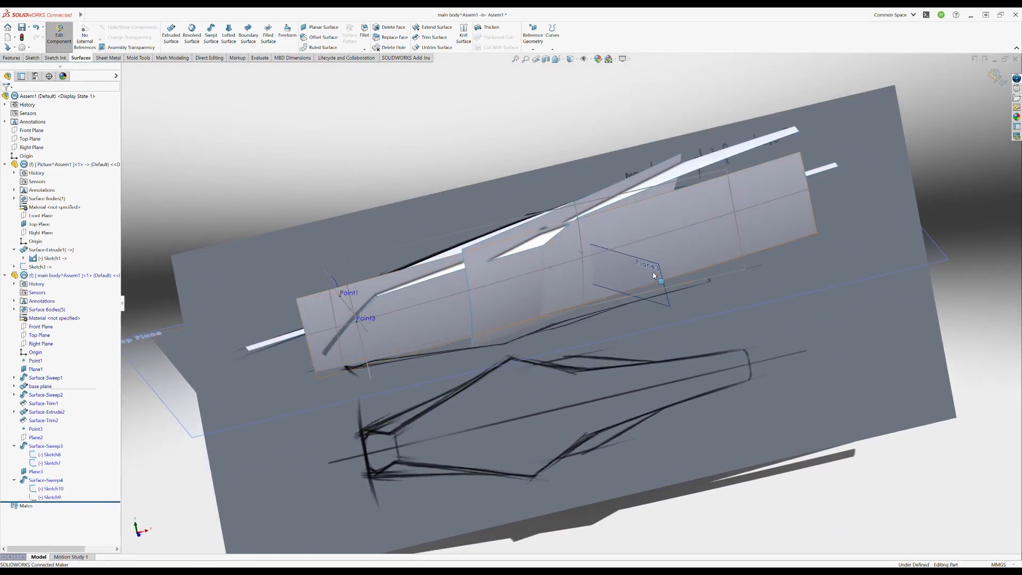
pyautogui.moveTo(653, 275); pyautogui.dragTo(679, 271, button='middle')
# - Create a symmetric face fillet of 270 mm with a curvature-continuous profile between the front and rear flank surfaces
pyautogui.click(364, 31)
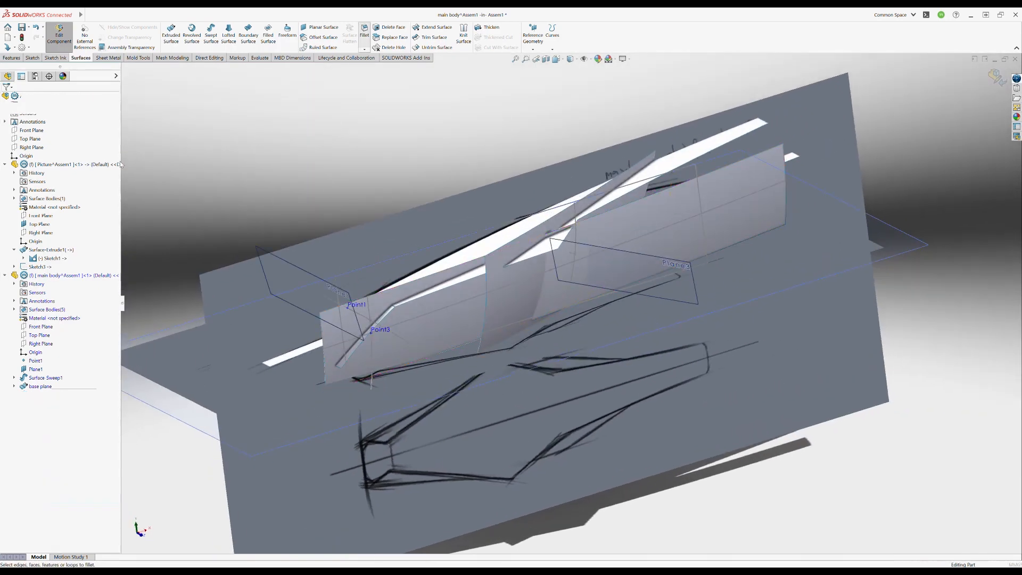
pyautogui.click(526, 267)
pyautogui.click(79, 196)
pyautogui.click(522, 276)
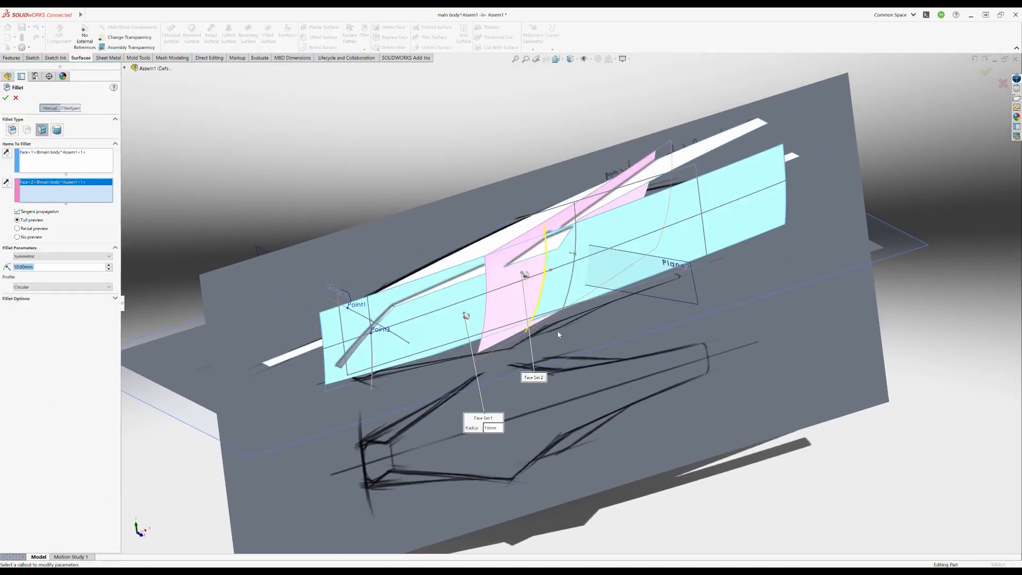
pyautogui.moveTo(462, 313); pyautogui.dragTo(469, 338, button='middle')
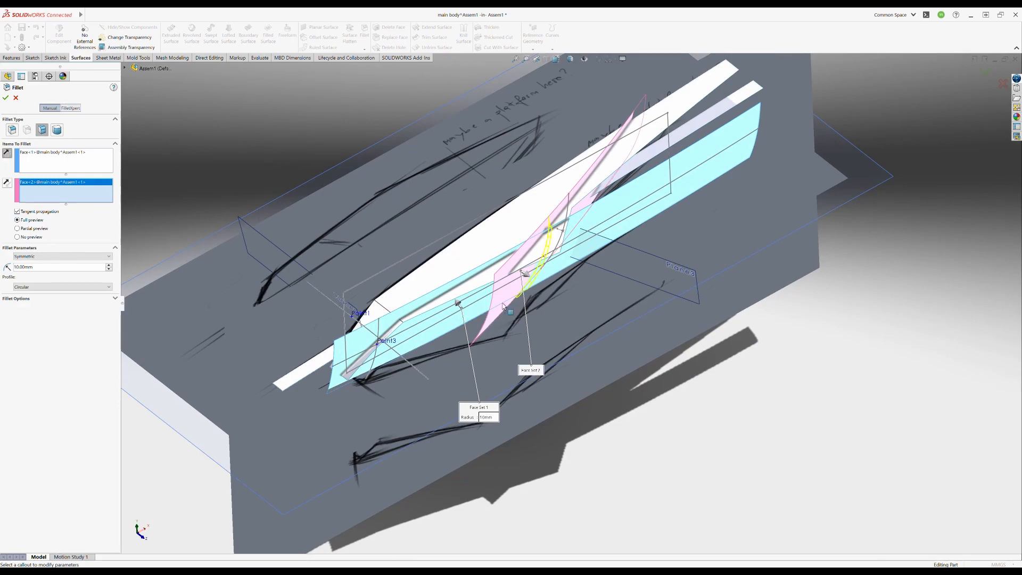
pyautogui.moveTo(504, 306); pyautogui.dragTo(487, 330, button='middle')
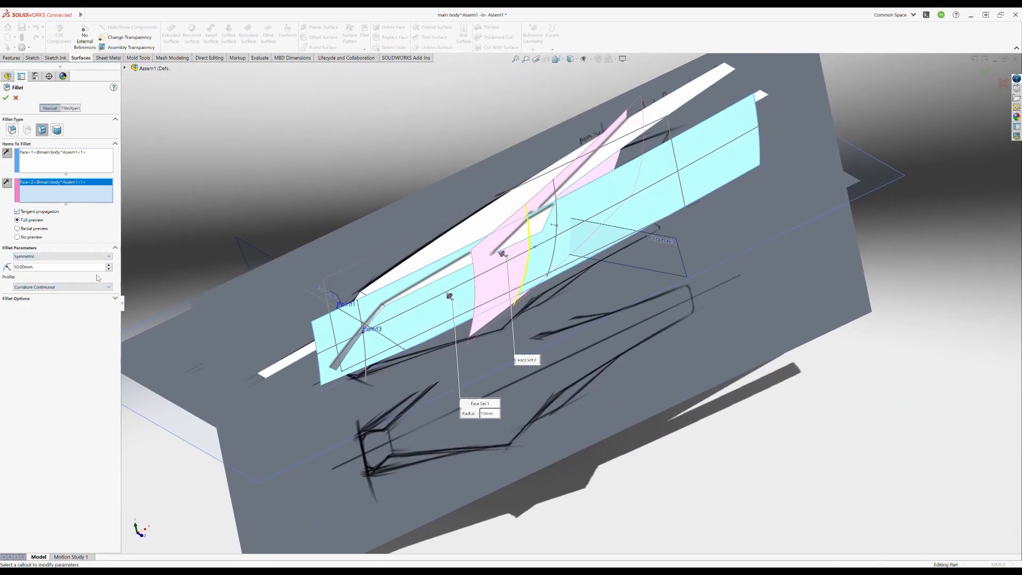
pyautogui.click(984, 73)
# - Inspect the blend between the flank surfaces up close and review the fillet's settings without changing them
pyautogui.moveTo(628, 96); pyautogui.dragTo(557, 83, button='middle')
pyautogui.scroll(-3, 553, 160)
pyautogui.click(557, 80)
pyautogui.moveTo(548, 127); pyautogui.dragTo(567, 363, button='middle')
pyautogui.scroll(-4, 573, 294)
pyautogui.click(544, 286)
pyautogui.click(562, 284)
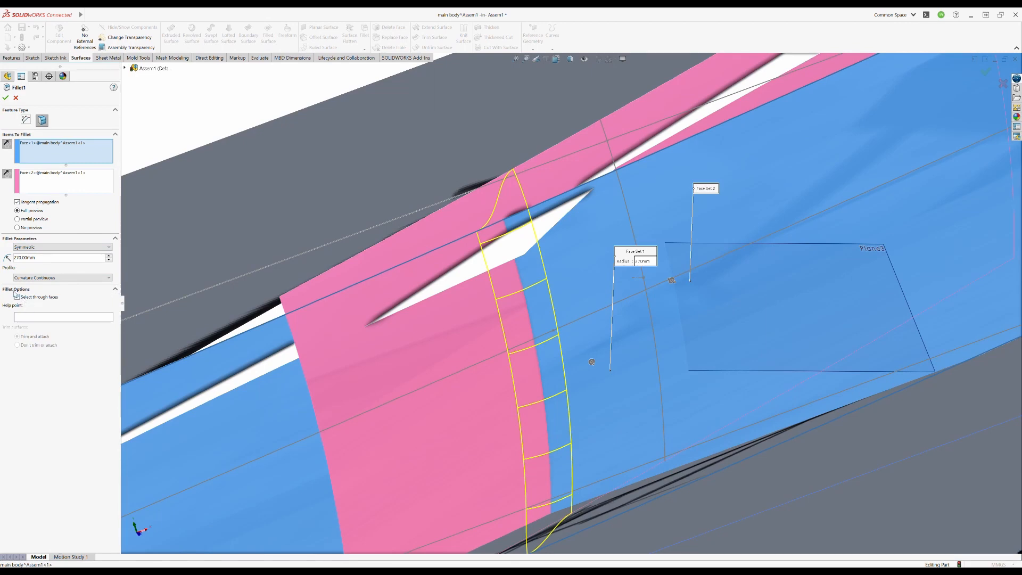
pyautogui.click(16, 98)
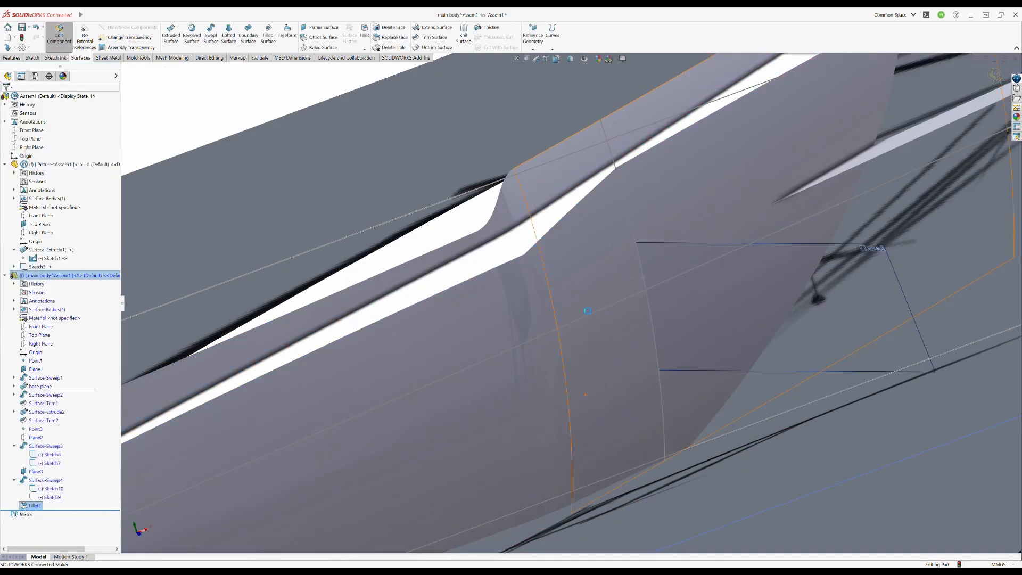
# - Start a new sketch on the horizontal surface carrying the top-view drawing, viewed square-on
pyautogui.moveTo(627, 421)
pyautogui.mouseDown(button='middle')
pyautogui.moveTo(613, 492)
pyautogui.moveTo(590, 396)
pyautogui.moveTo(592, 439)
pyautogui.moveTo(572, 407)
pyautogui.mouseUp(button='middle')
pyautogui.click(181, 96)
pyautogui.click(32, 58)
pyautogui.click(169, 34)
pyautogui.click(525, 375)
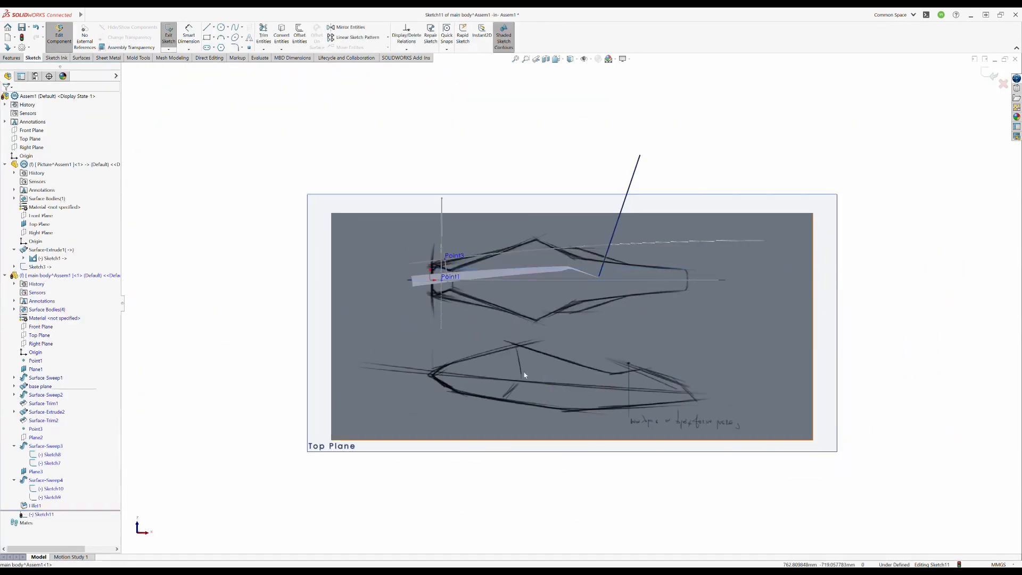
pyautogui.scroll(-2, 449, 230)
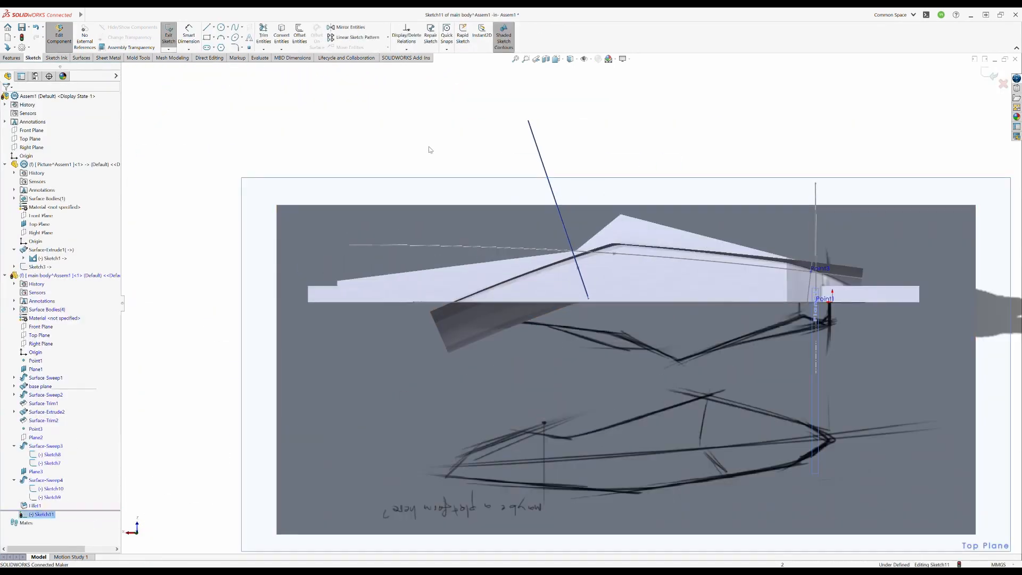
# - Draw a gently curved three-point spline along the craft's tapering rear, adjust its middle and inner end points, and leave the sketch
pyautogui.click(567, 271)
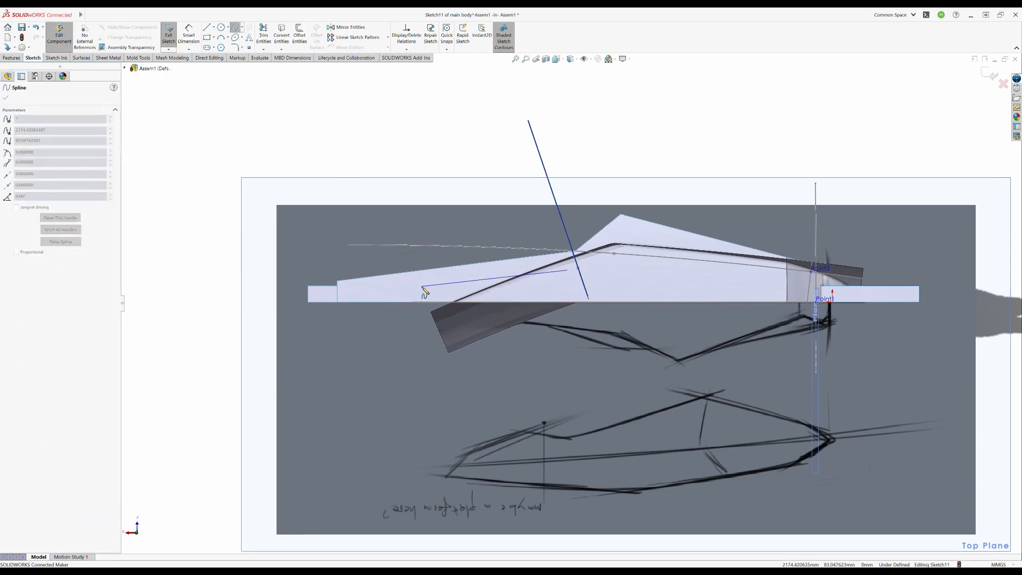
pyautogui.doubleClick(271, 295)
pyautogui.click(443, 283)
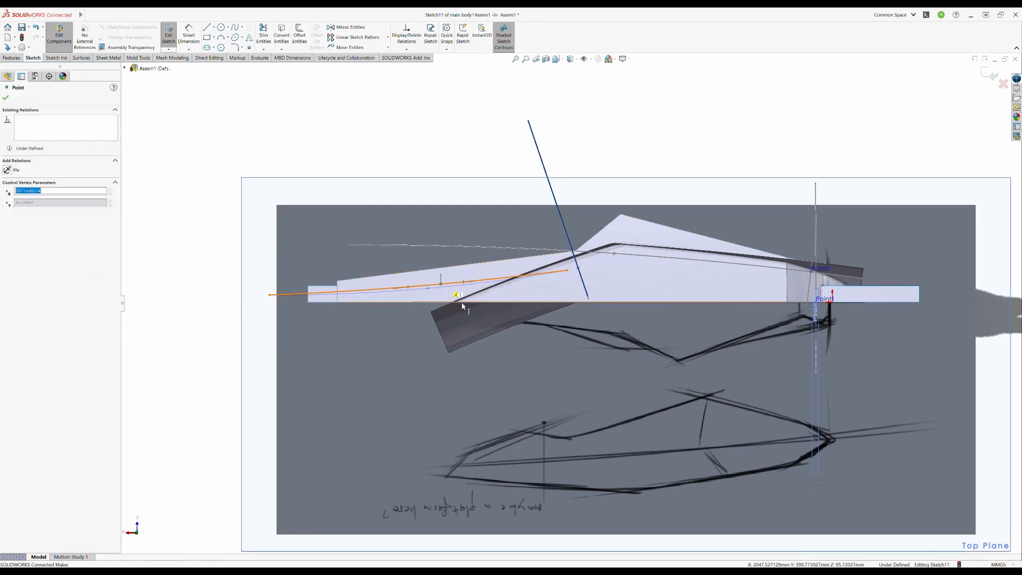
pyautogui.moveTo(566, 271); pyautogui.dragTo(612, 272)
pyautogui.click(989, 75)
# - Create a reference plane perpendicular to the new rear spline through its middle point
pyautogui.moveTo(436, 383)
pyautogui.mouseDown(button='middle')
pyautogui.moveTo(444, 351)
pyautogui.moveTo(628, 288)
pyautogui.moveTo(556, 287)
pyautogui.moveTo(560, 330)
pyautogui.mouseUp(button='middle')
pyautogui.click(11, 57)
pyautogui.click(457, 38)
pyautogui.click(465, 57)
pyautogui.click(566, 277)
pyautogui.click(585, 287)
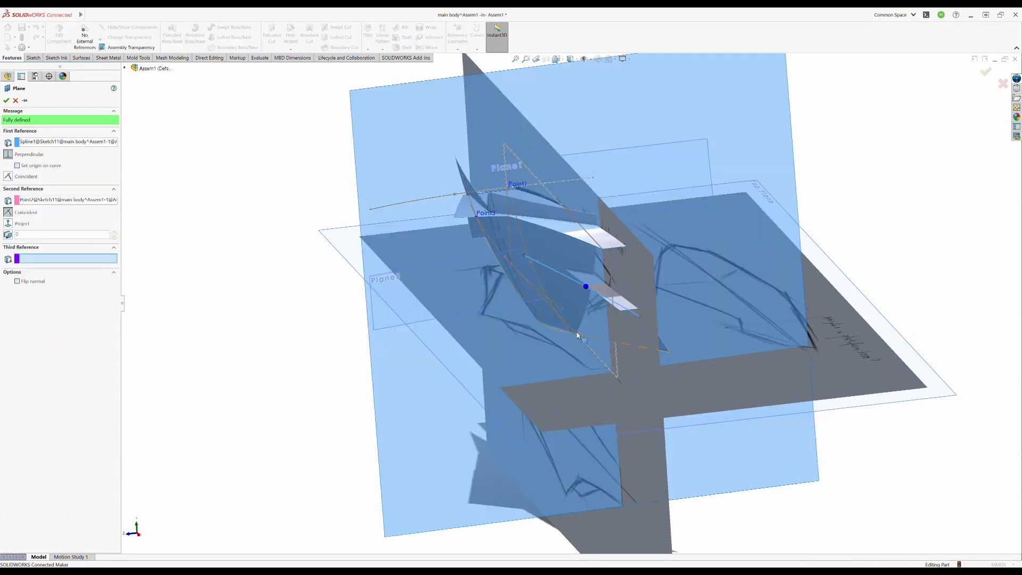
pyautogui.click(6, 101)
# - Shrink the displayed outline of the newly created reference plane
pyautogui.press('f')
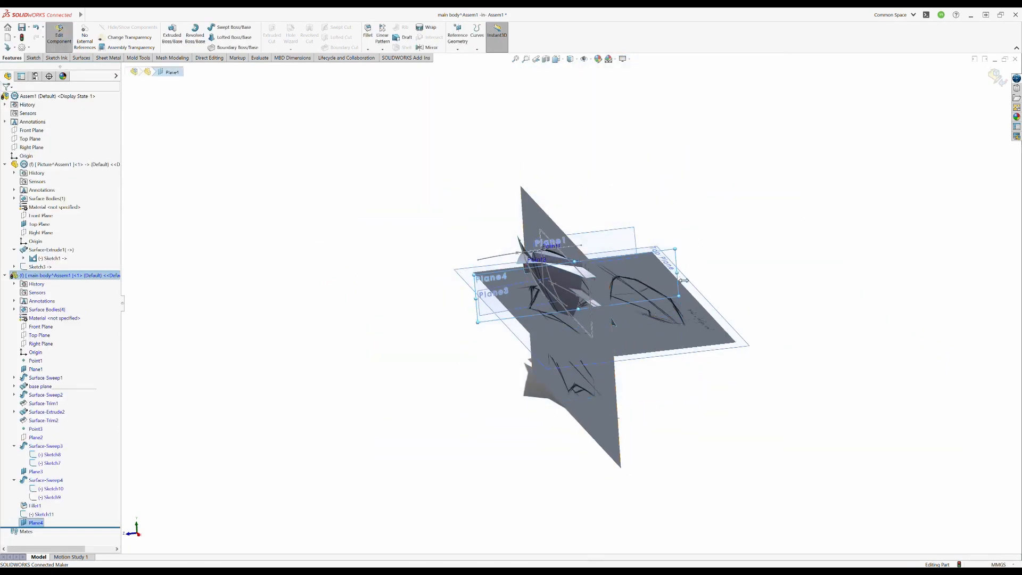
pyautogui.moveTo(683, 280); pyautogui.dragTo(599, 287)
pyautogui.moveTo(599, 298); pyautogui.dragTo(578, 282, button='middle')
pyautogui.scroll(-4, 591, 309)
pyautogui.moveTo(462, 211); pyautogui.dragTo(463, 272)
pyautogui.moveTo(574, 298); pyautogui.dragTo(612, 319, button='middle')
pyautogui.click(786, 245)
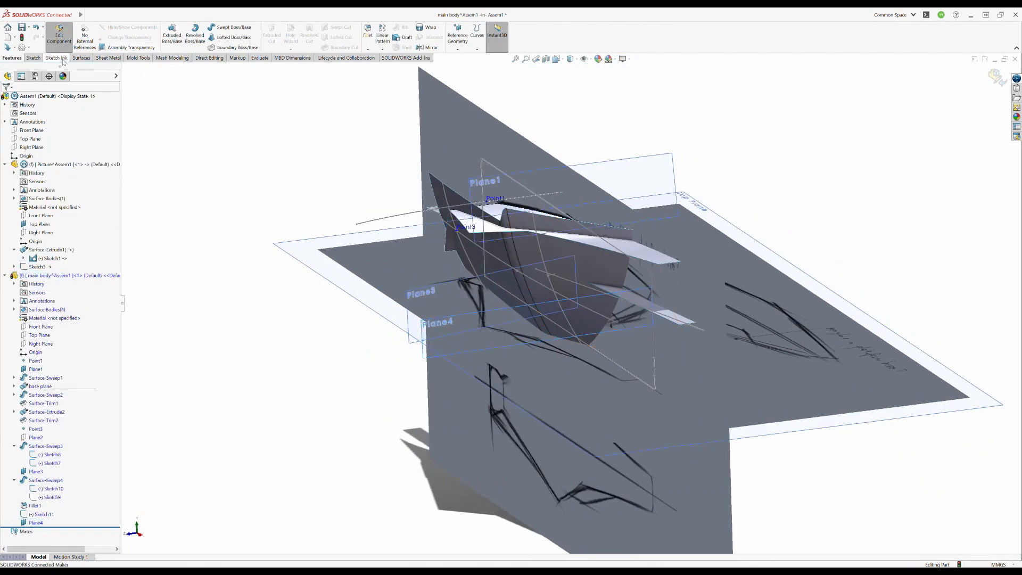
# - Start a new sketch on the plane perpendicular to the latest rear spline
pyautogui.click(34, 58)
pyautogui.click(168, 36)
pyautogui.click(451, 319)
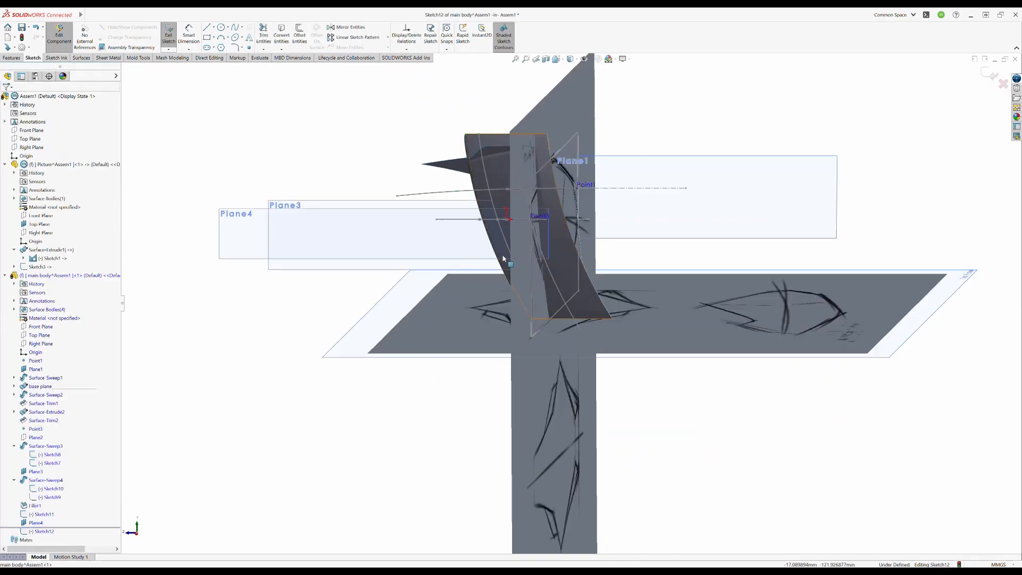
# - Derive a short reference line from the narrow flat rear surface in the open profile sketch
pyautogui.moveTo(503, 259); pyautogui.dragTo(477, 221, button='middle')
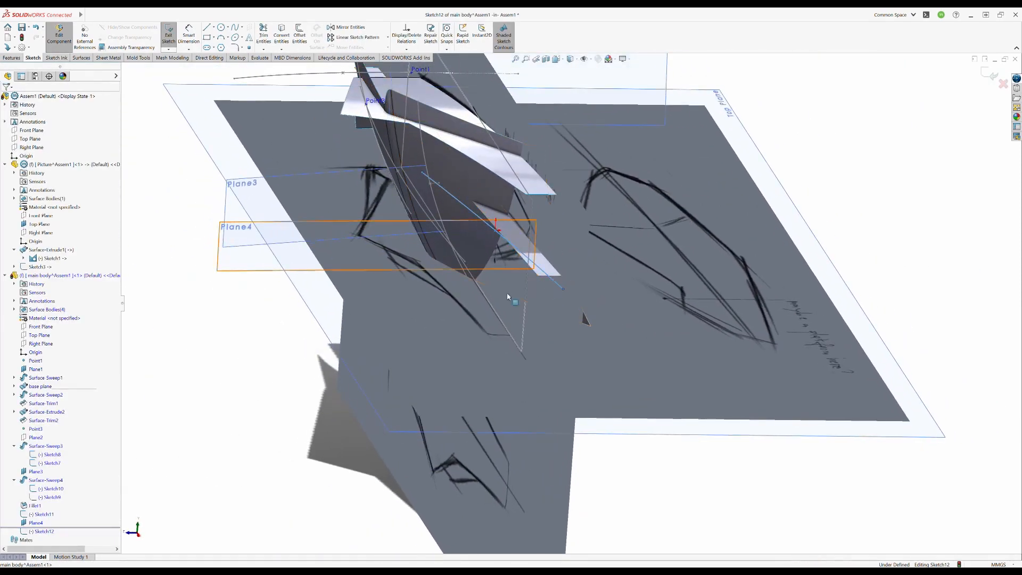
pyautogui.scroll(-7, 477, 258)
pyautogui.click(541, 255)
pyautogui.press('Escape')
pyautogui.scroll(9, 564, 276)
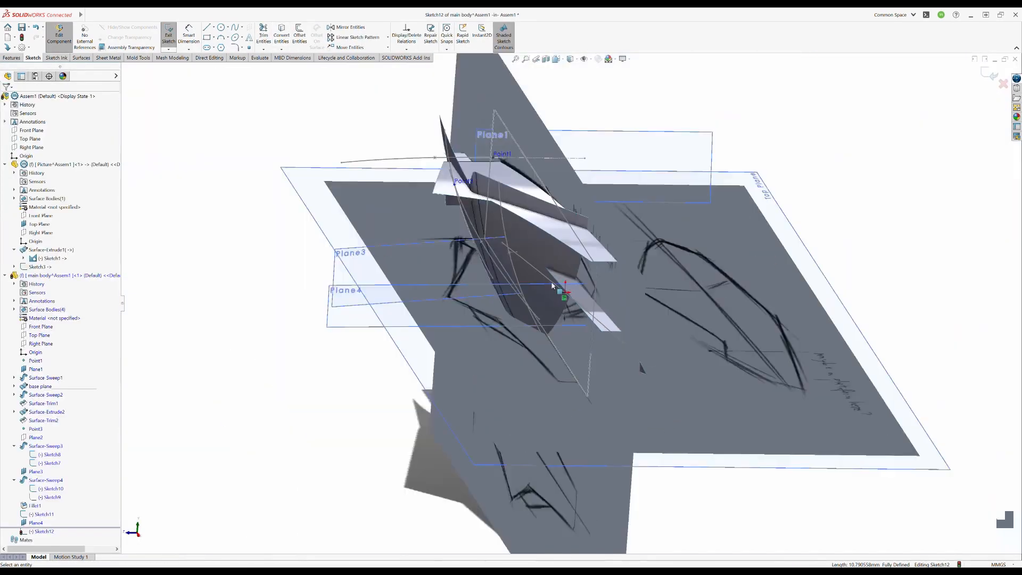
pyautogui.click(44, 532)
pyautogui.click(68, 522)
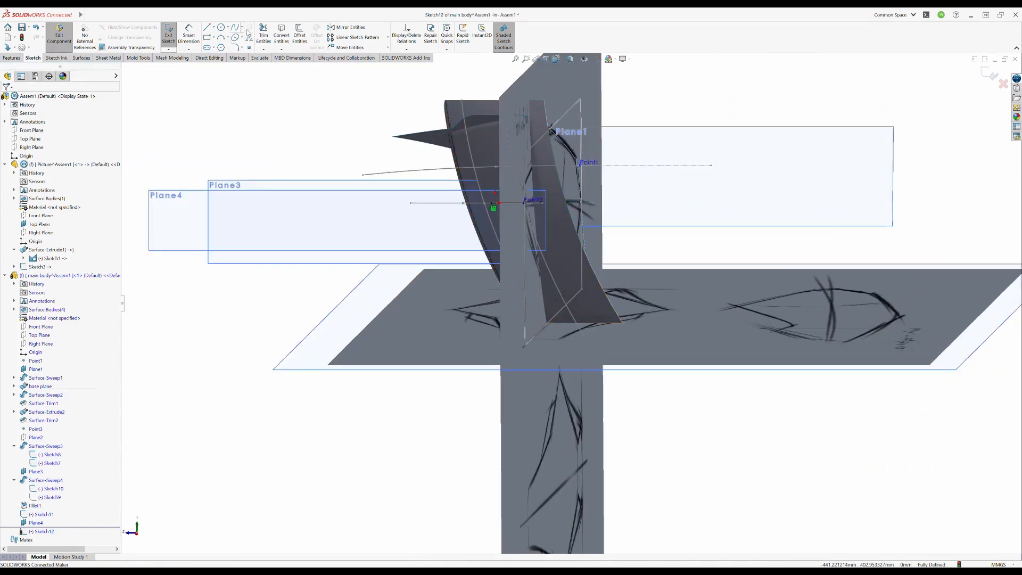
# - Draw a steep three-point spline across the craft's rear and place its middle point on the rear path spline
pyautogui.click(514, 151)
pyautogui.click(524, 203)
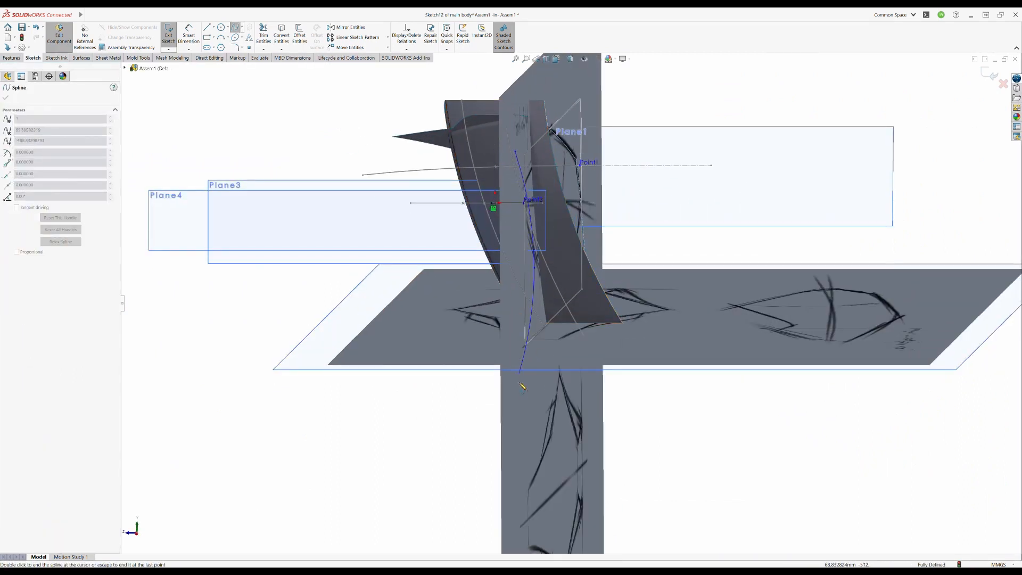
pyautogui.click(529, 386)
pyautogui.press('Escape')
pyautogui.press('Escape')
pyautogui.moveTo(524, 202)
pyautogui.mouseDown()
pyautogui.moveTo(505, 212)
pyautogui.moveTo(495, 203)
pyautogui.mouseUp()
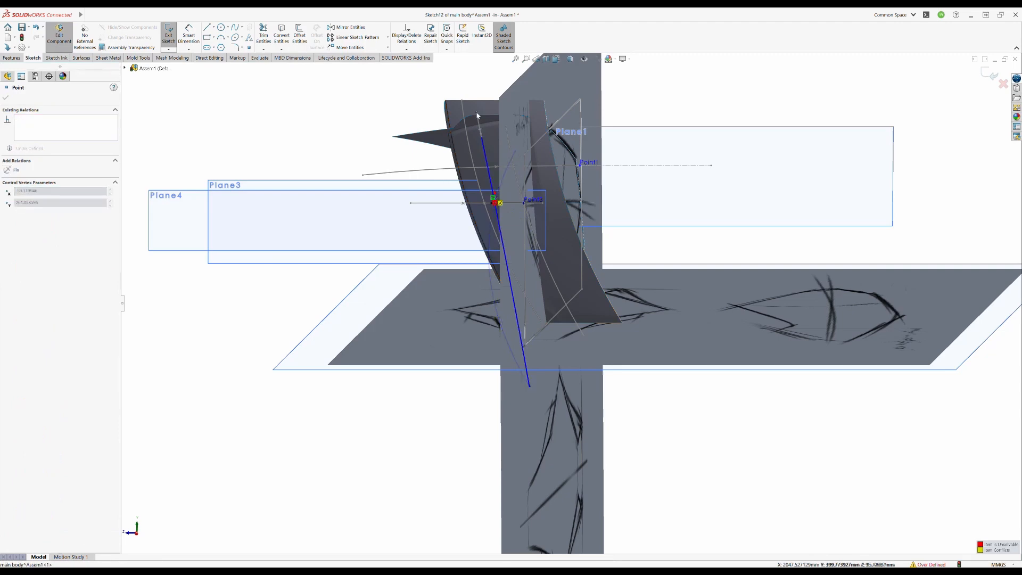
pyautogui.click(318, 300)
# - Remove the conflicting relation from the profile spline's middle point and reposition the point at the rear path
pyautogui.scroll(-7, 481, 187)
pyautogui.click(549, 267)
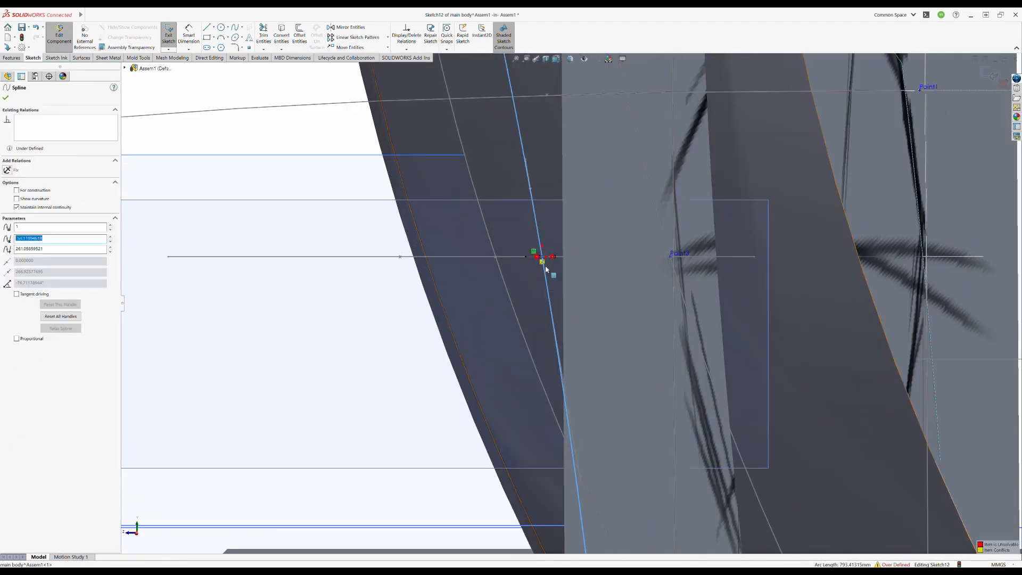
pyautogui.click(546, 257)
pyautogui.click(45, 122)
pyautogui.press('Delete')
pyautogui.scroll(-5, 542, 273)
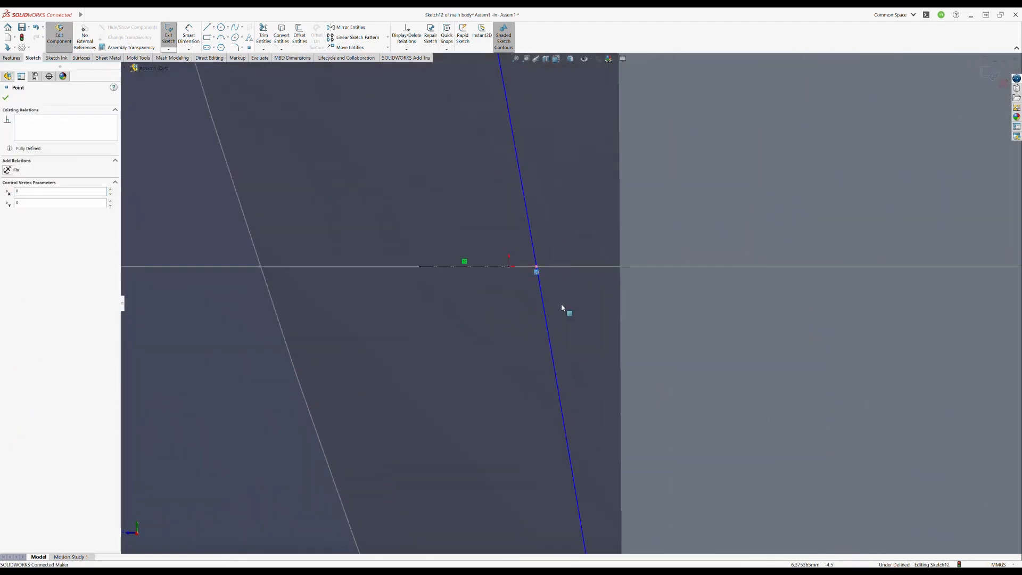
pyautogui.moveTo(510, 269); pyautogui.dragTo(509, 268)
# - Adjust the upper and lower end points of the profile spline into a gentle curve and leave the sketch
pyautogui.scroll(12, 510, 271)
pyautogui.moveTo(522, 306); pyautogui.dragTo(473, 157, button='middle')
pyautogui.moveTo(560, 517); pyautogui.dragTo(550, 513)
pyautogui.click(729, 274)
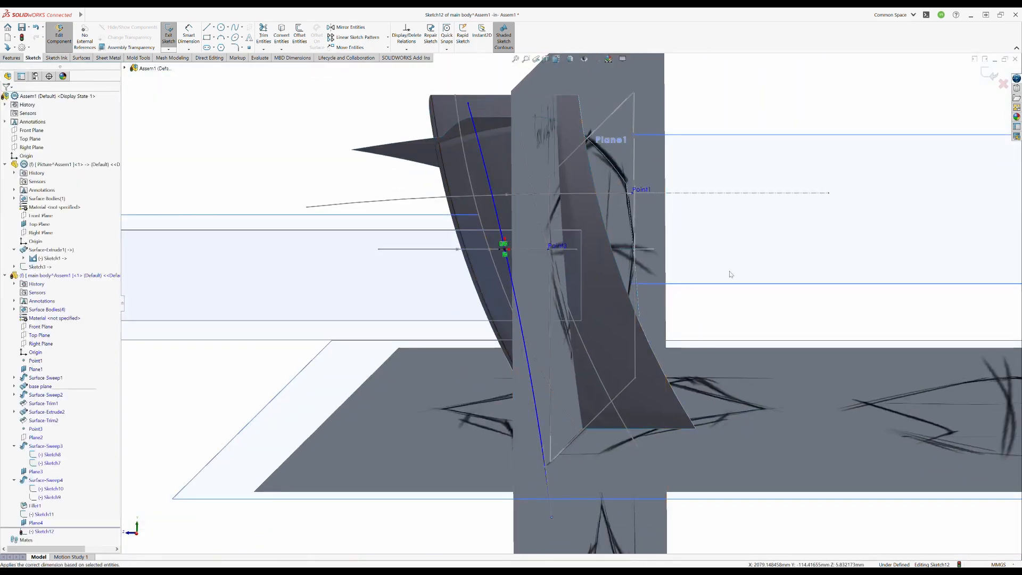
pyautogui.click(989, 73)
# - Create a swept surface from the new profile spline along the curved rear path spline
pyautogui.moveTo(756, 228); pyautogui.dragTo(200, 209, button='middle')
pyautogui.click(81, 58)
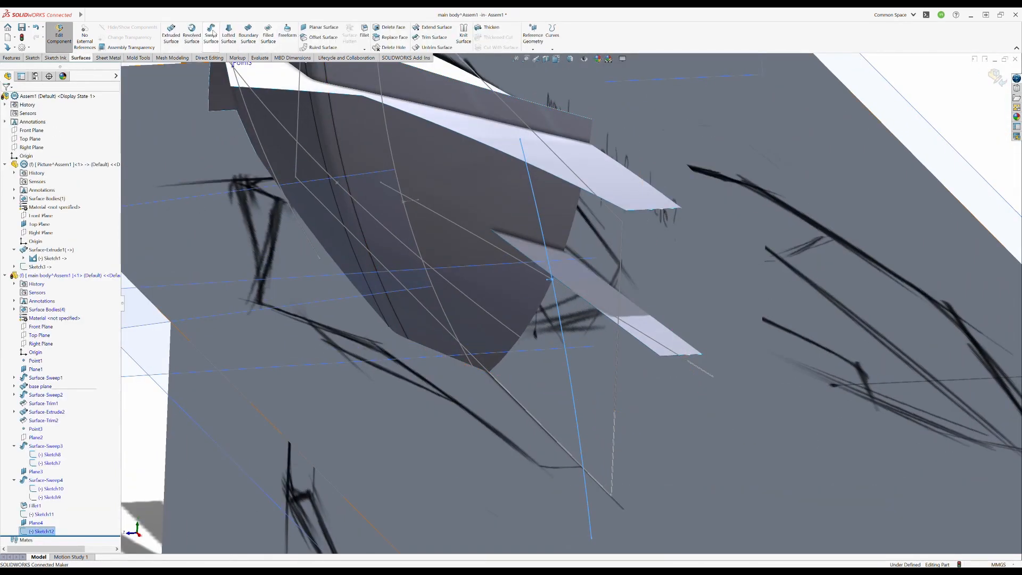
pyautogui.click(211, 34)
pyautogui.click(468, 232)
pyautogui.click(37, 160)
pyautogui.moveTo(562, 313)
pyautogui.mouseDown(button='middle')
pyautogui.moveTo(533, 282)
pyautogui.moveTo(525, 354)
pyautogui.mouseUp(button='middle')
pyautogui.click(986, 72)
# - Hide the reference picture part and turn off shadows in the display
pyautogui.moveTo(686, 229)
pyautogui.mouseDown(button='middle')
pyautogui.moveTo(536, 273)
pyautogui.moveTo(530, 322)
pyautogui.moveTo(426, 426)
pyautogui.mouseUp(button='middle')
pyautogui.click(14, 523)
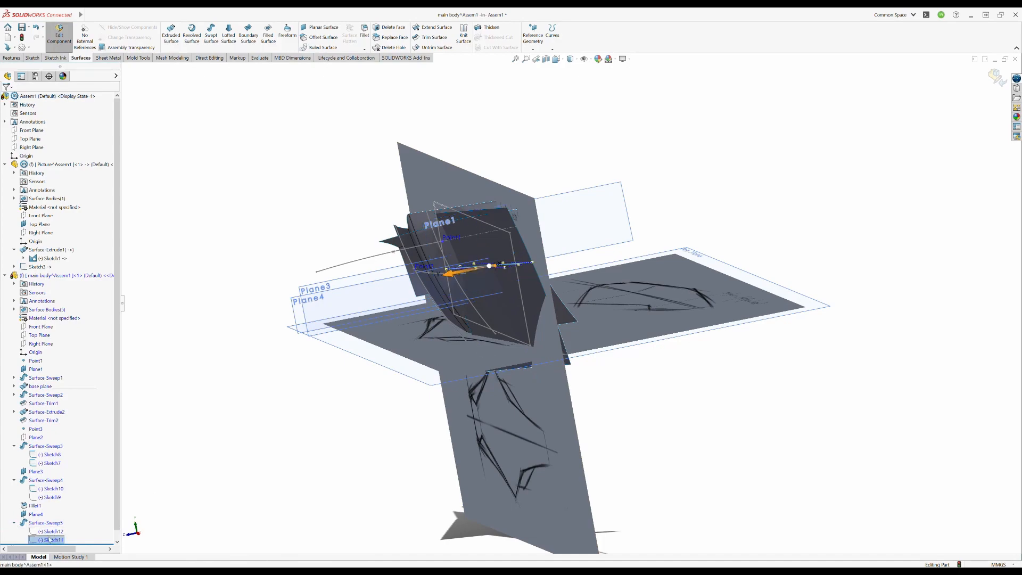
pyautogui.scroll(-8, 491, 281)
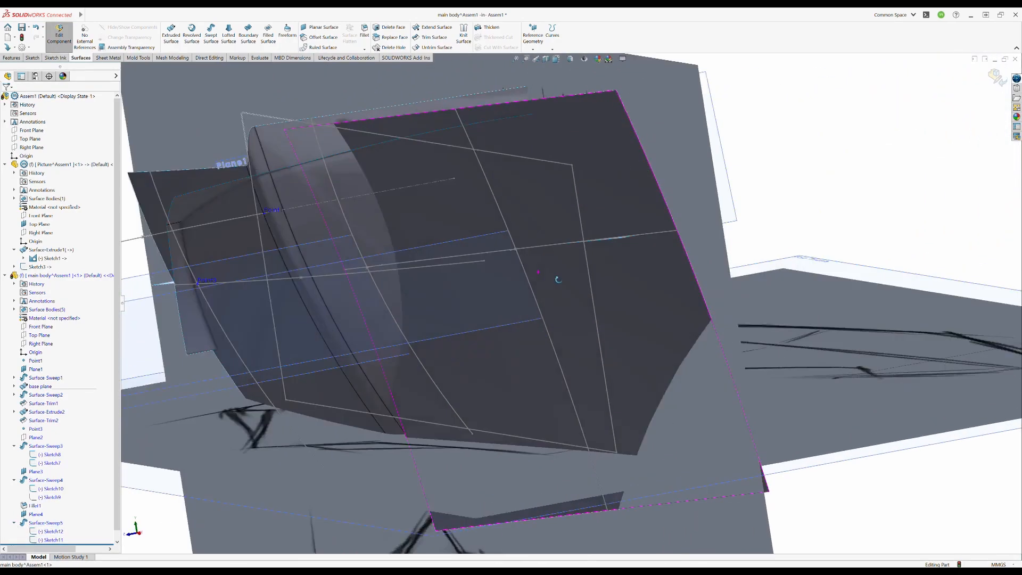
pyautogui.press('Tab')
pyautogui.scroll(1, 734, 351)
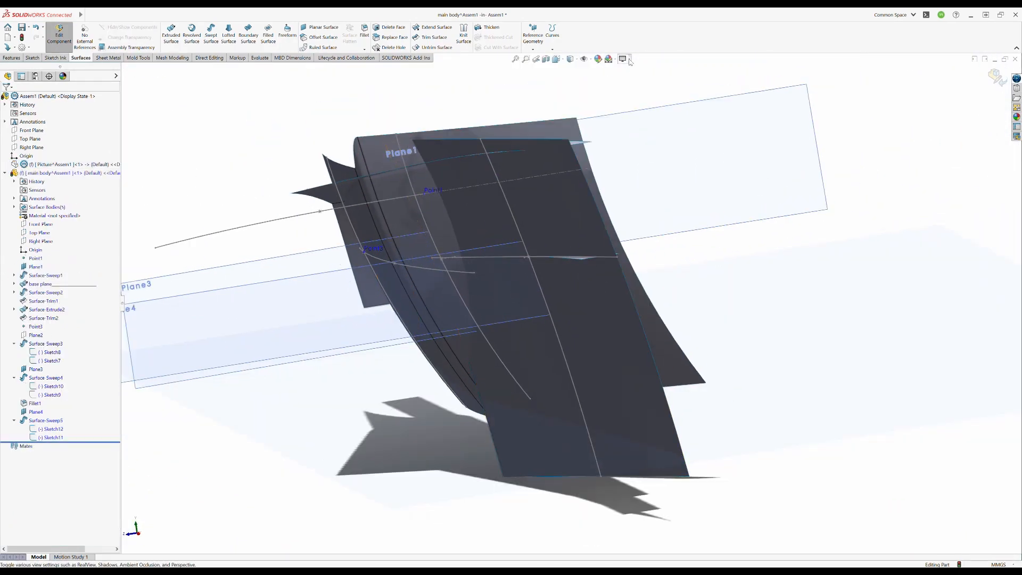
pyautogui.moveTo(785, 314); pyautogui.dragTo(783, 322, button='middle')
pyautogui.click(627, 59)
pyautogui.click(639, 79)
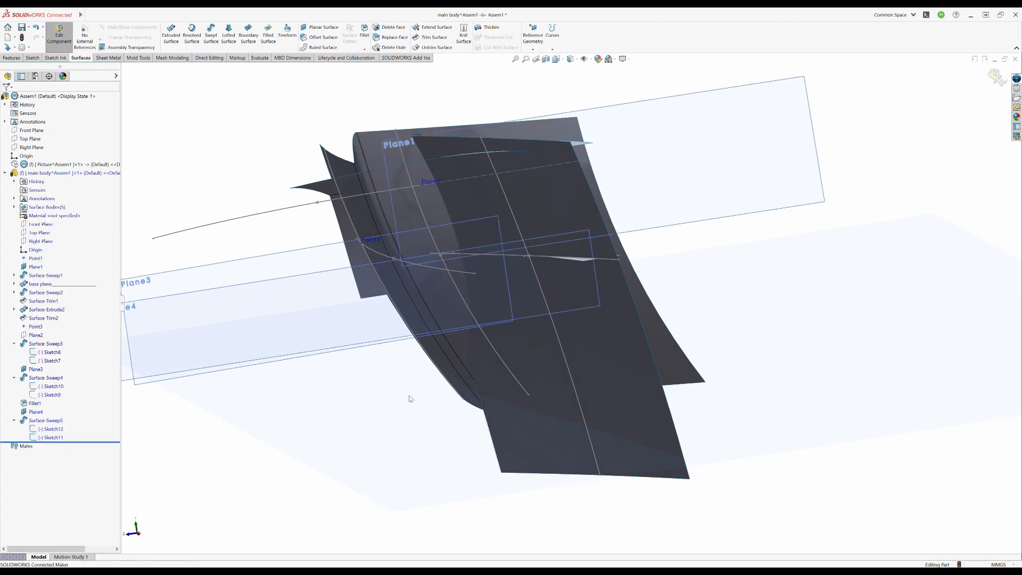
# - Reshape the new rear swept surface by moving the end points of its profile spline
pyautogui.moveTo(410, 399); pyautogui.dragTo(532, 298, button='middle')
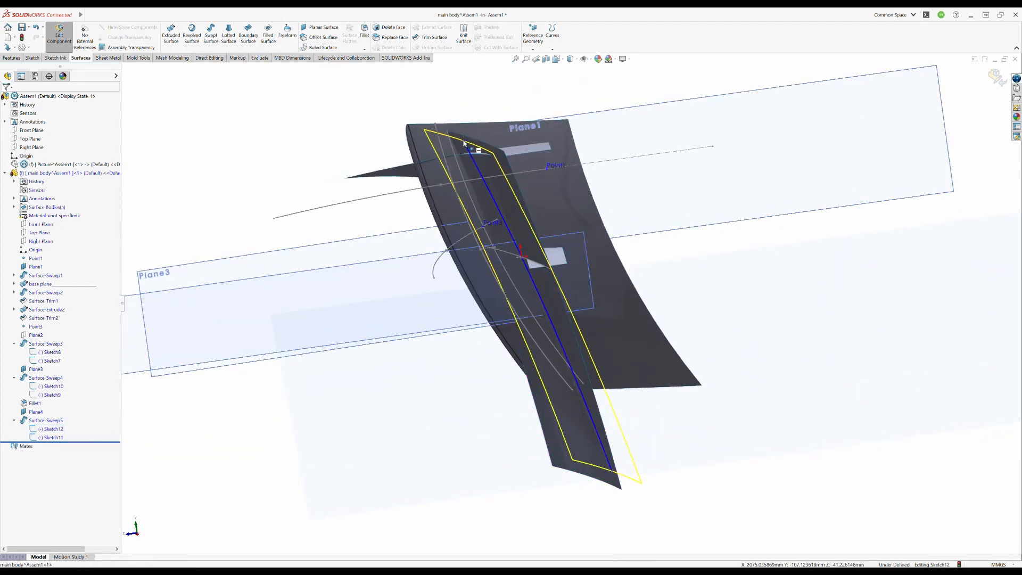
pyautogui.moveTo(600, 292); pyautogui.dragTo(550, 287, button='middle')
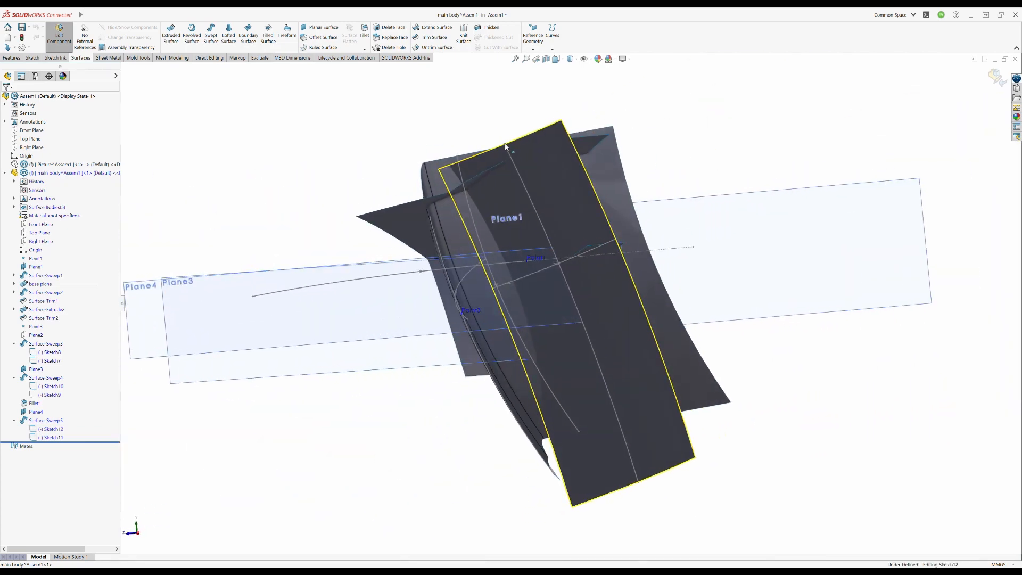
pyautogui.moveTo(326, 448); pyautogui.dragTo(535, 359, button='middle')
pyautogui.moveTo(589, 337); pyautogui.dragTo(657, 362, button='middle')
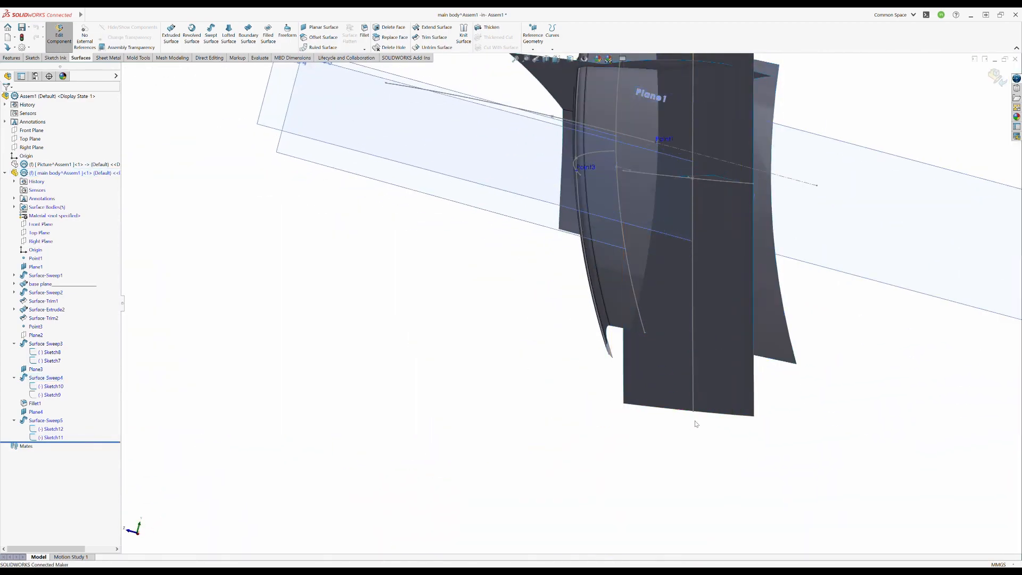
pyautogui.moveTo(611, 449); pyautogui.dragTo(649, 299, button='middle')
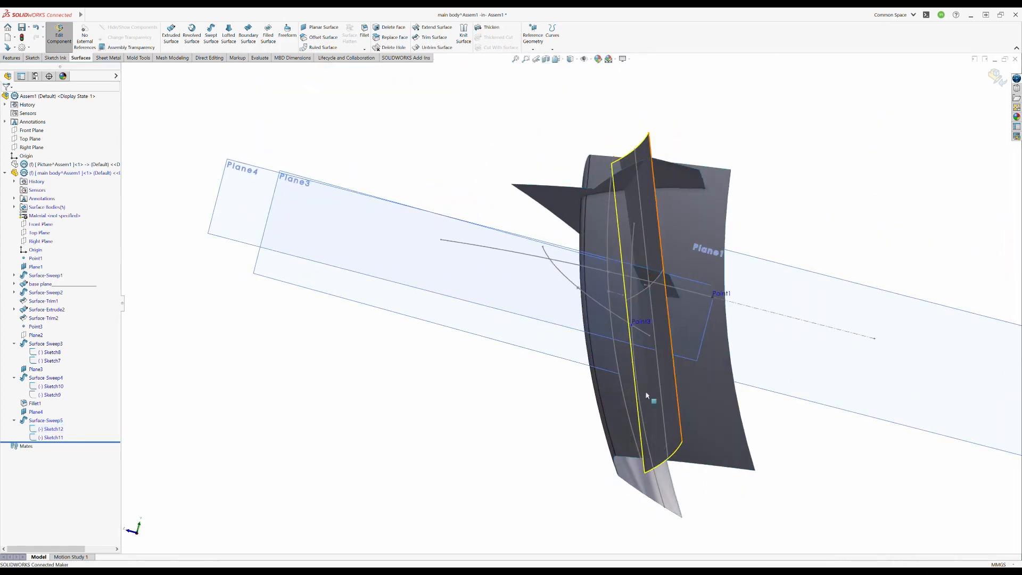
pyautogui.moveTo(646, 396)
pyautogui.mouseDown(button='middle')
pyautogui.moveTo(713, 362)
pyautogui.moveTo(679, 424)
pyautogui.moveTo(647, 372)
pyautogui.moveTo(655, 367)
pyautogui.mouseUp(button='middle')
# - Adjust the path spline of the rear swept surface and show the reference picture part again
pyautogui.doubleClick(686, 346)
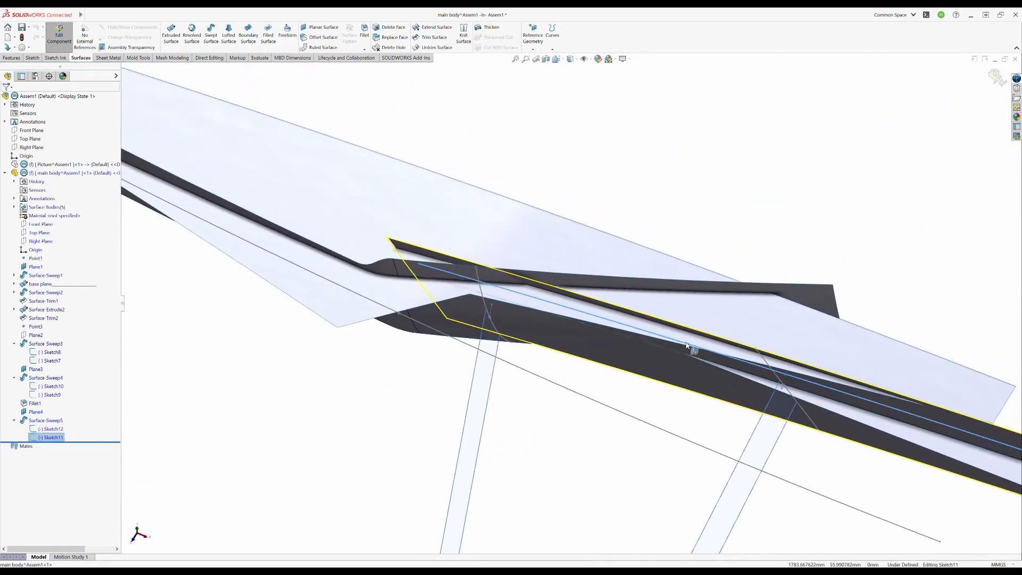
pyautogui.moveTo(707, 325); pyautogui.dragTo(668, 301, button='middle')
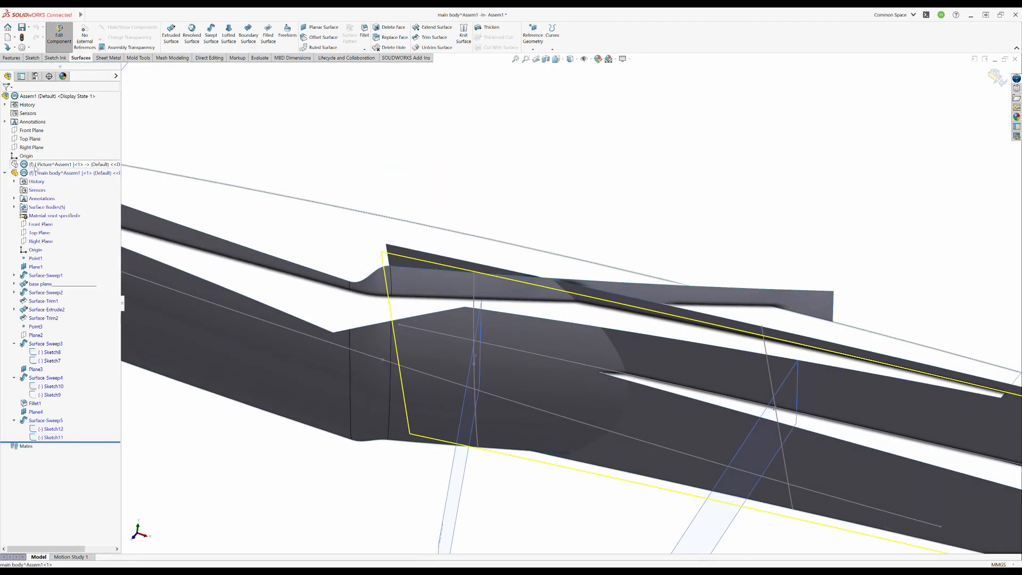
pyautogui.click(56, 165)
pyautogui.moveTo(552, 67); pyautogui.dragTo(560, 84, button='middle')
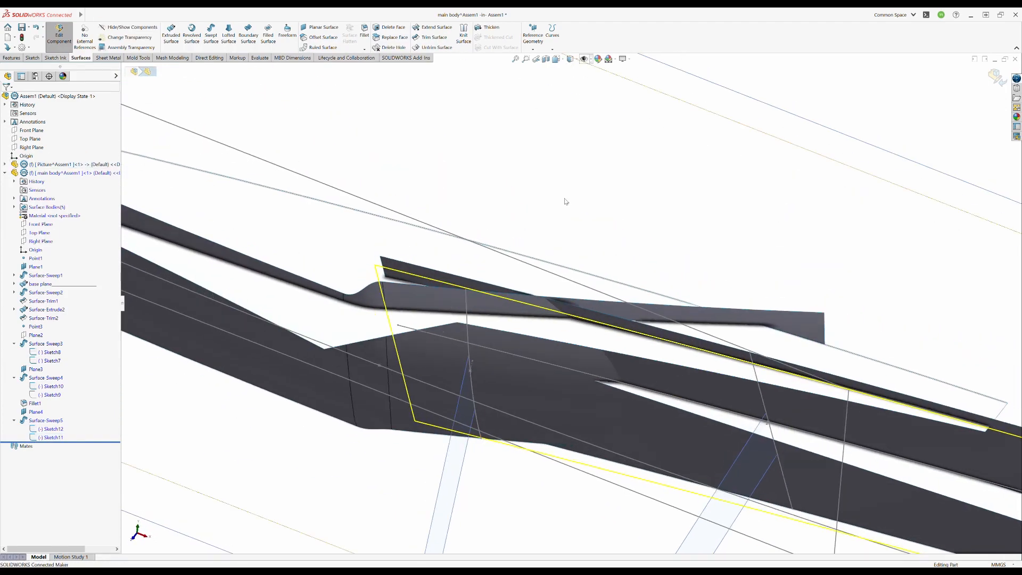
# - Refine the lower and upper ends of the rear sweep's profile against the reference pictures
pyautogui.scroll(5, 566, 202)
pyautogui.moveTo(567, 202)
pyautogui.mouseDown(button='middle')
pyautogui.moveTo(543, 271)
pyautogui.moveTo(518, 244)
pyautogui.mouseUp(button='middle')
pyautogui.moveTo(575, 327); pyautogui.dragTo(452, 217, button='middle')
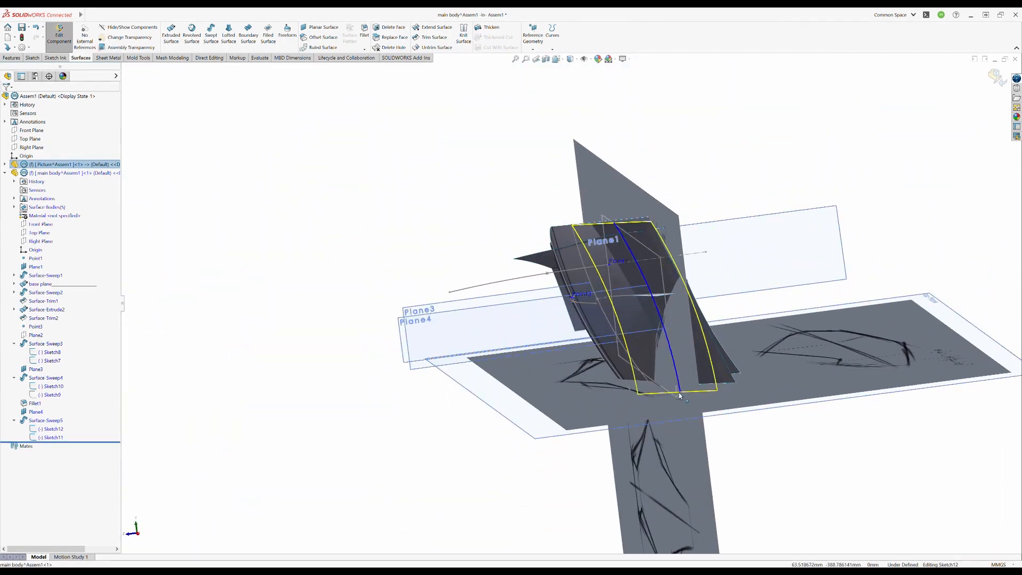
pyautogui.moveTo(646, 325)
pyautogui.mouseDown(button='middle')
pyautogui.moveTo(686, 341)
pyautogui.moveTo(631, 336)
pyautogui.mouseUp(button='middle')
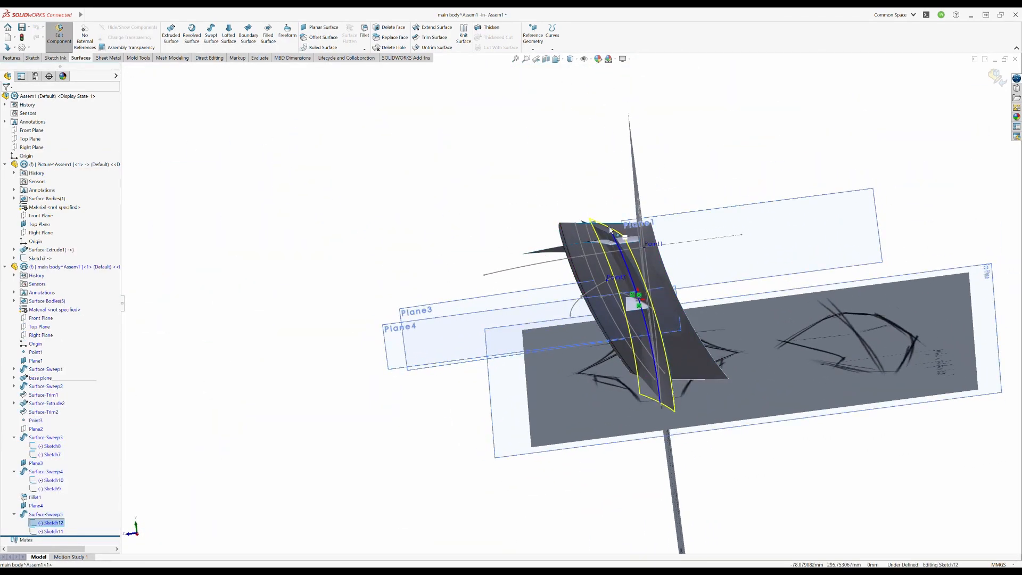
pyautogui.moveTo(427, 196)
pyautogui.mouseDown(button='middle')
pyautogui.moveTo(591, 323)
pyautogui.moveTo(573, 337)
pyautogui.moveTo(587, 384)
pyautogui.mouseUp(button='middle')
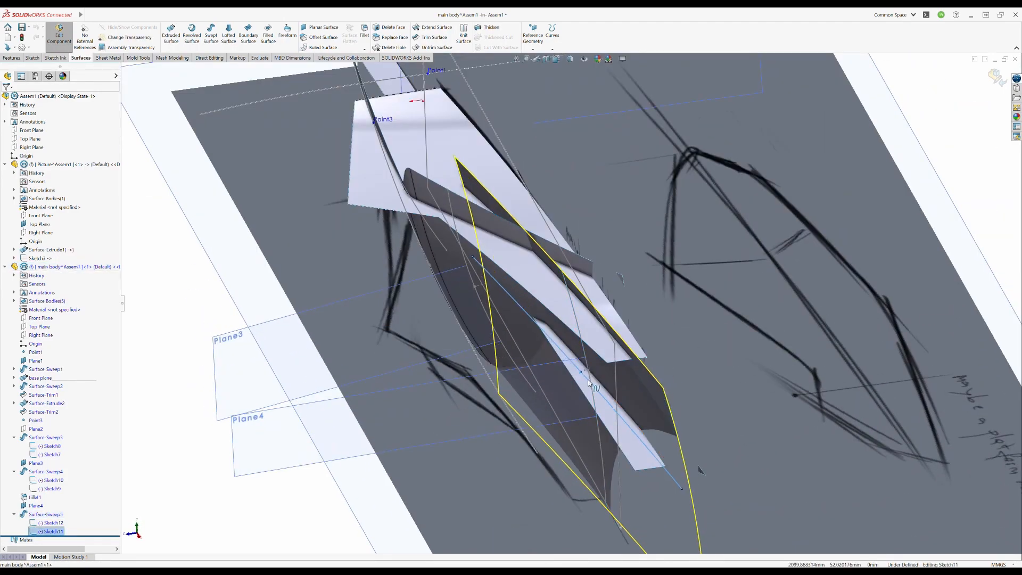
# - Edit the sketch of Surface-Extrude2, move the outline's rear end point beyond the craft's tail, and leave the sketch
pyautogui.moveTo(691, 359)
pyautogui.mouseDown(button='middle')
pyautogui.moveTo(515, 309)
pyautogui.moveTo(577, 222)
pyautogui.moveTo(477, 490)
pyautogui.moveTo(501, 340)
pyautogui.mouseUp(button='middle')
pyautogui.scroll(-3, 532, 354)
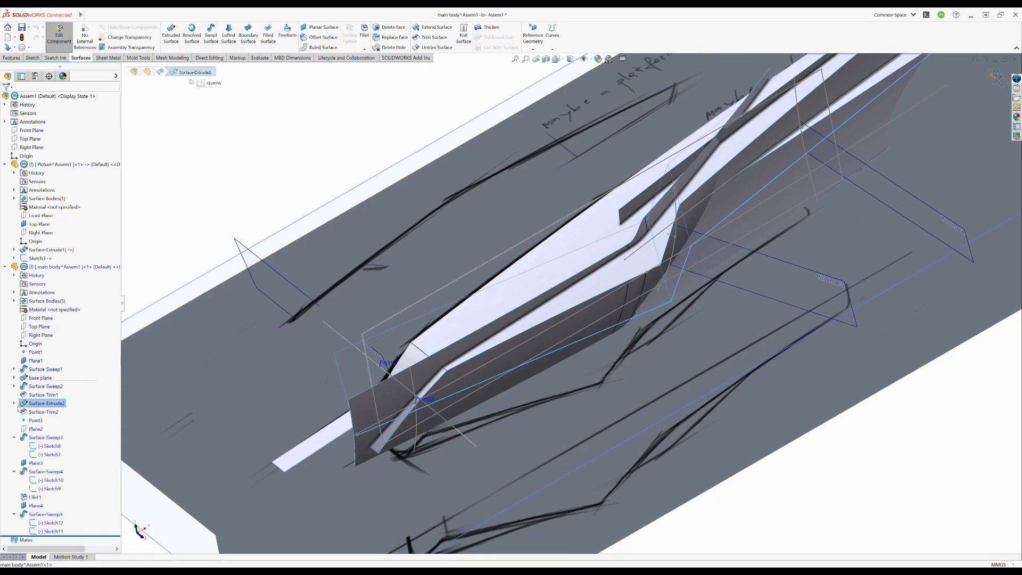
pyautogui.click(54, 400)
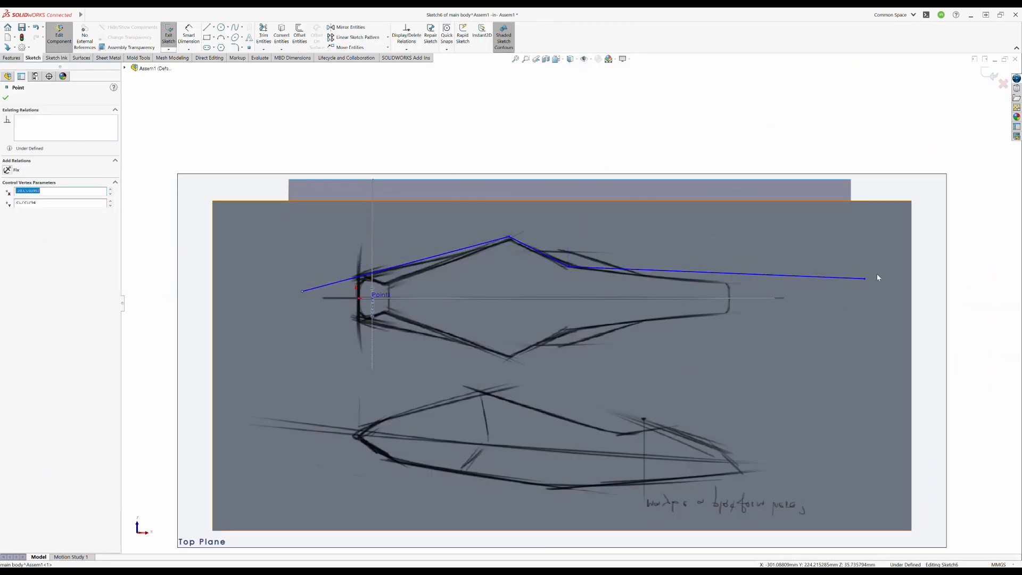
pyautogui.click(989, 74)
# - Adjust the top-view spline Sketch7 of the swept side surface Surface-Sweep3 and leave the sketch
pyautogui.moveTo(708, 255)
pyautogui.mouseDown(button='middle')
pyautogui.moveTo(643, 324)
pyautogui.moveTo(621, 415)
pyautogui.moveTo(591, 351)
pyautogui.moveTo(562, 364)
pyautogui.moveTo(579, 444)
pyautogui.moveTo(559, 325)
pyautogui.moveTo(548, 342)
pyautogui.moveTo(534, 304)
pyautogui.moveTo(630, 424)
pyautogui.moveTo(625, 438)
pyautogui.moveTo(616, 420)
pyautogui.moveTo(631, 384)
pyautogui.moveTo(622, 431)
pyautogui.mouseUp(button='middle')
pyautogui.scroll(-3, 550, 317)
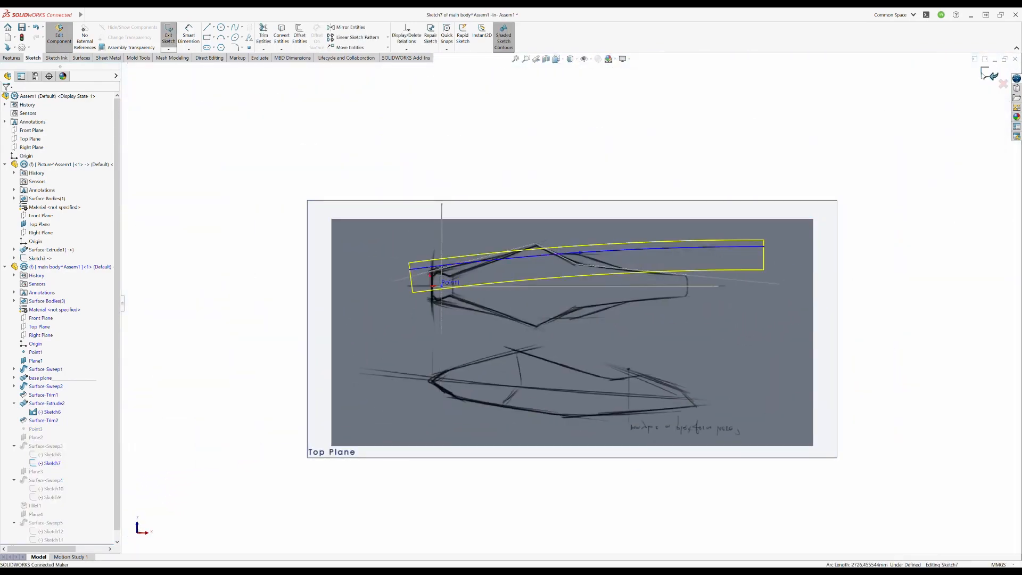
pyautogui.click(983, 73)
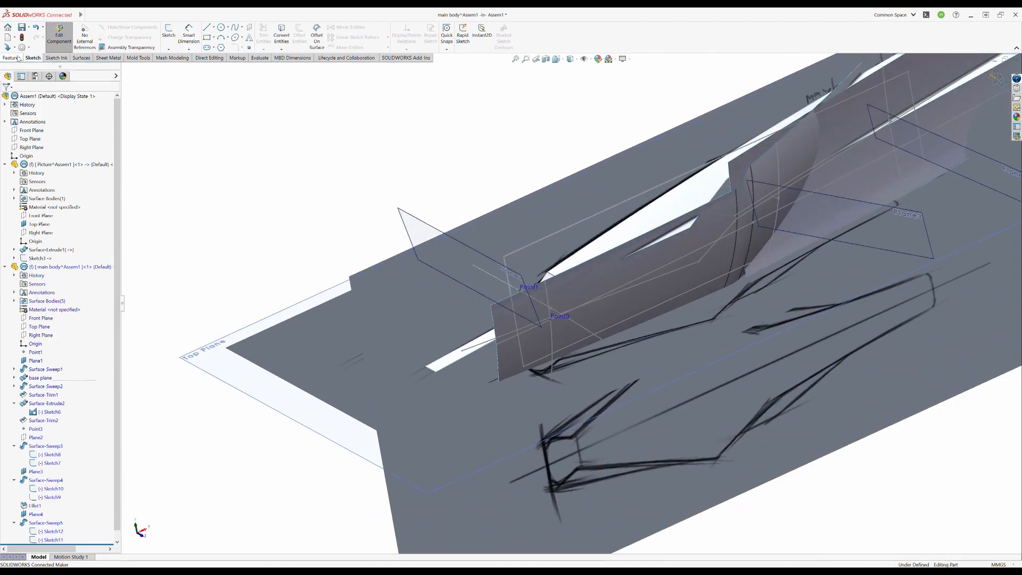
# - Create a reference plane offset 10 mm from the flat base surface
pyautogui.click(463, 57)
pyautogui.click(463, 350)
pyautogui.scroll(3, 453, 331)
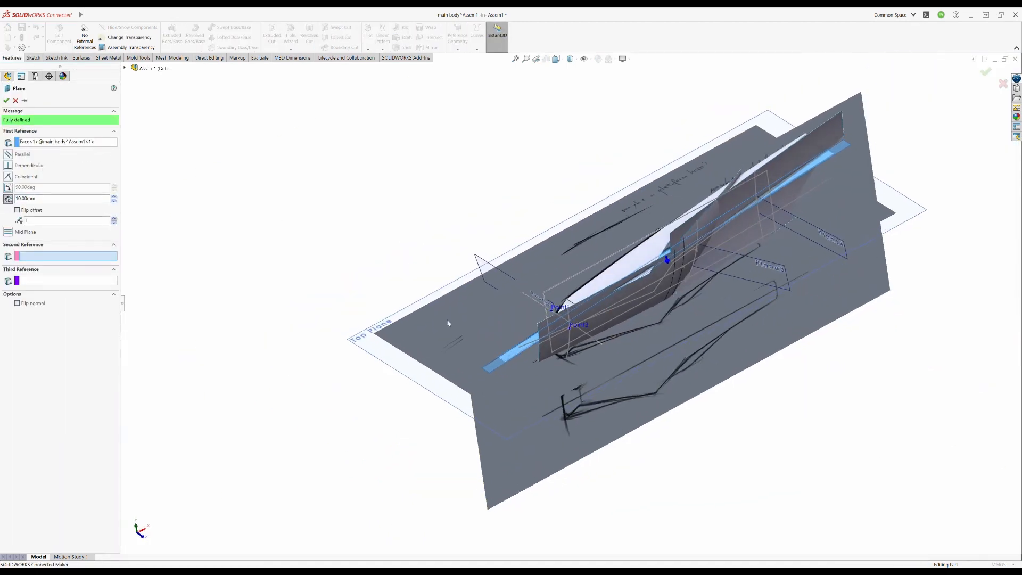
pyautogui.rightClick(690, 364)
# - Shrink the displayed outline of the new base-offset plane towards the front of the craft
pyautogui.scroll(5, 847, 148)
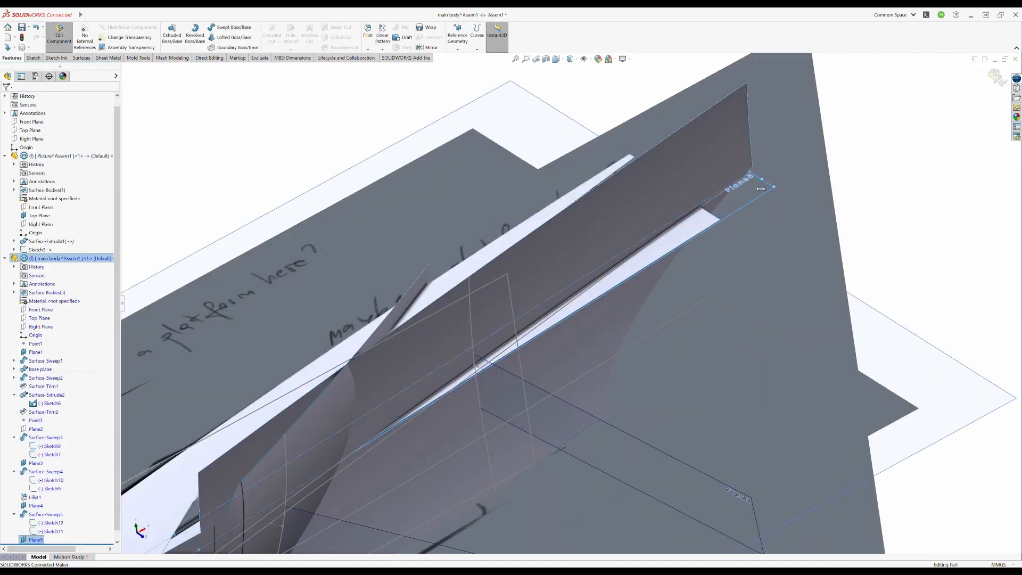
pyautogui.keyDown('ctrl'); pyautogui.moveTo(320, 453); pyautogui.dragTo(891, 72, button='middle'); pyautogui.keyUp('ctrl')
pyautogui.moveTo(771, 132); pyautogui.dragTo(331, 410)
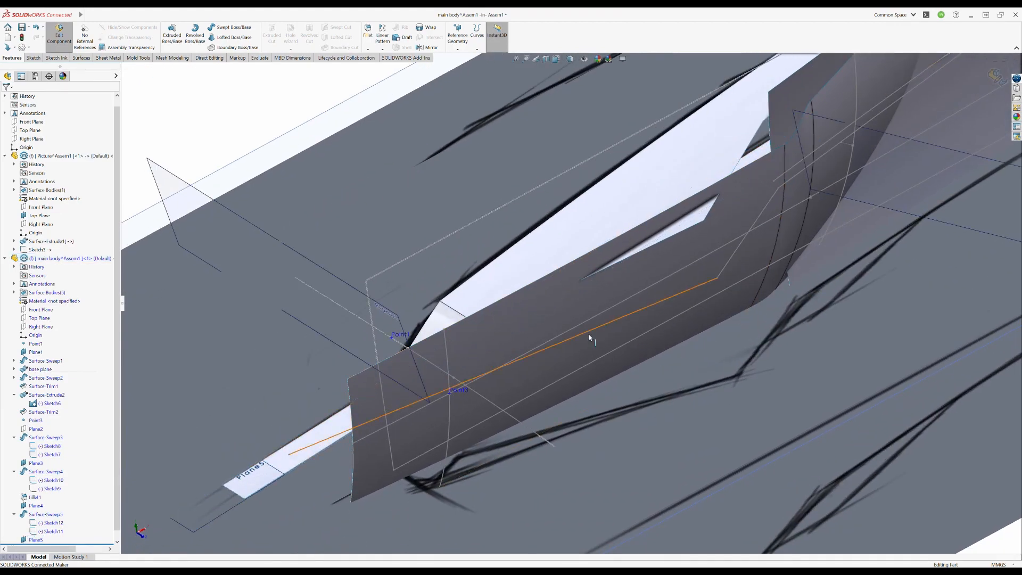
# - Trim the filleted front side surface and the surface behind it with the new base-offset plane
pyautogui.scroll(-3, 589, 338)
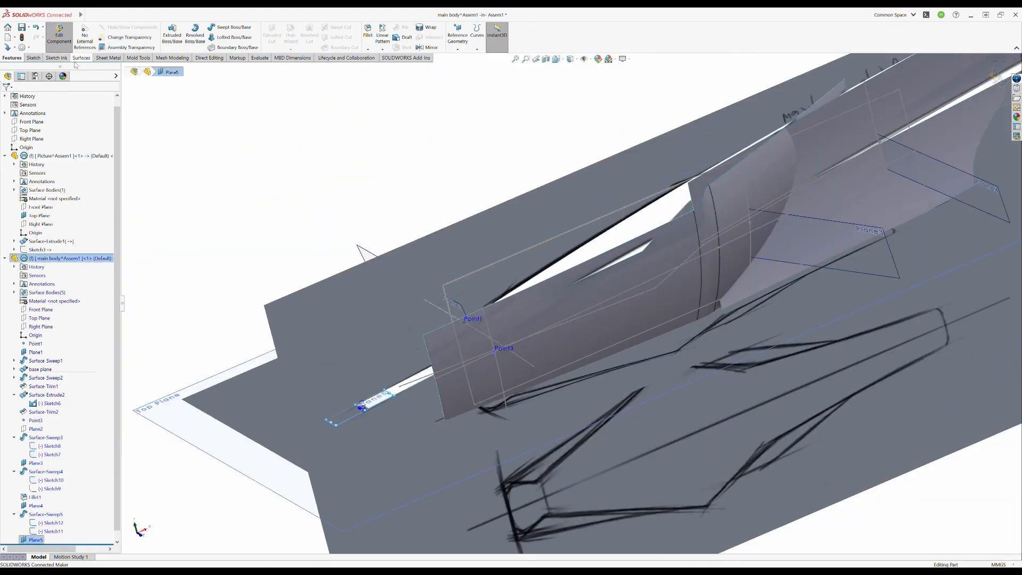
pyautogui.click(432, 37)
pyautogui.click(987, 72)
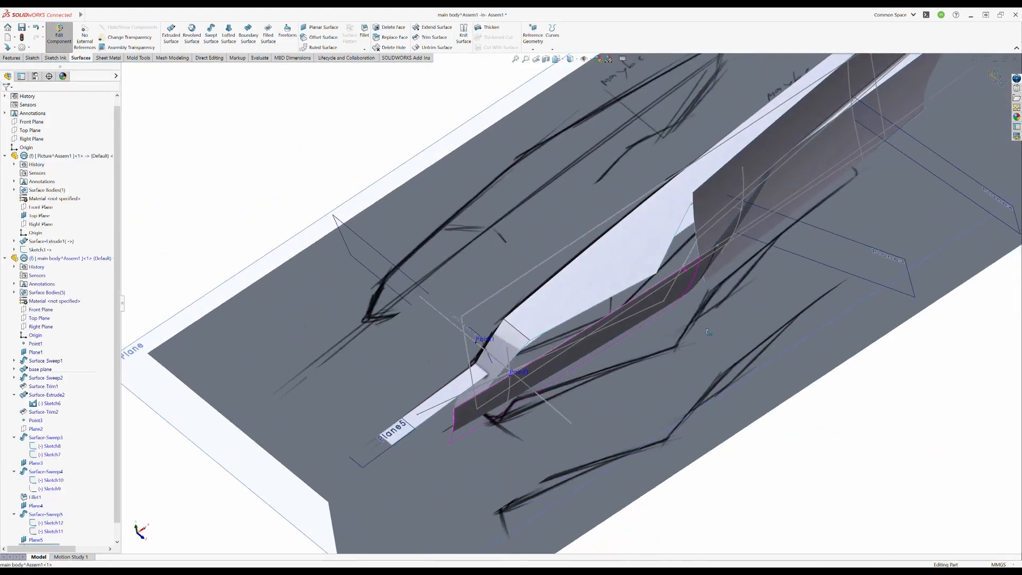
pyautogui.click(426, 38)
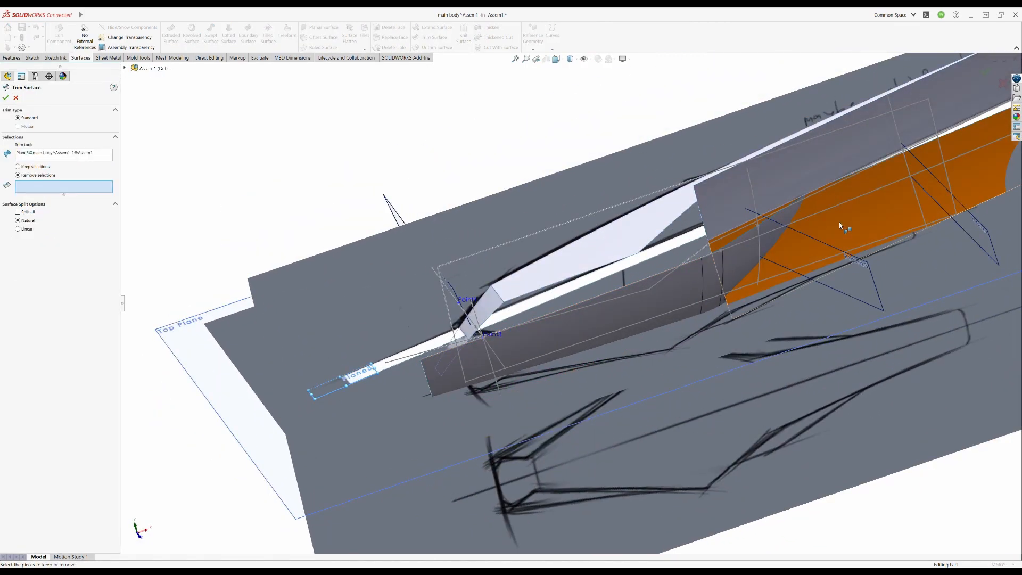
pyautogui.click(844, 226)
pyautogui.click(993, 75)
pyautogui.moveTo(782, 299); pyautogui.dragTo(691, 442, button='middle')
pyautogui.press('space')
pyautogui.click(490, 318)
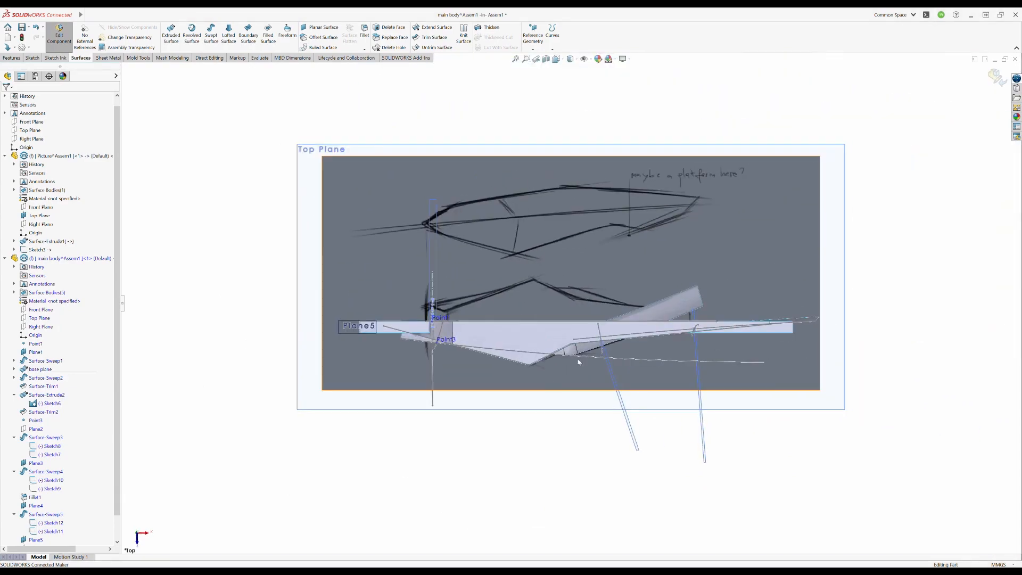
pyautogui.moveTo(553, 350)
pyautogui.mouseDown(button='middle')
pyautogui.moveTo(530, 323)
pyautogui.moveTo(551, 330)
pyautogui.moveTo(525, 341)
pyautogui.mouseUp(button='middle')
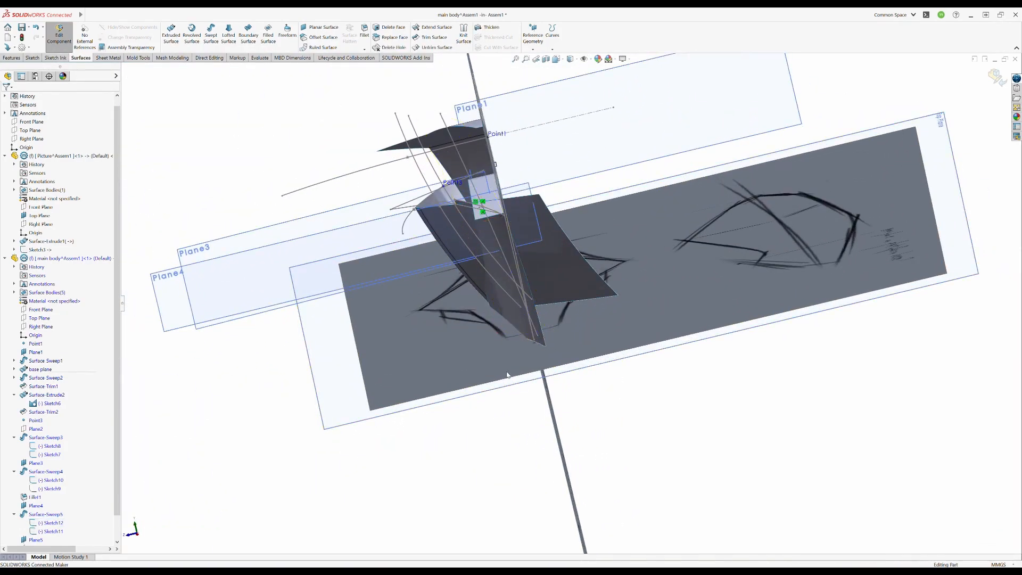
# - Delete the features Fillet1 and Surface-Trim3 from the main body part
pyautogui.moveTo(506, 374)
pyautogui.mouseDown(button='middle')
pyautogui.moveTo(642, 322)
pyautogui.moveTo(615, 283)
pyautogui.moveTo(620, 273)
pyautogui.mouseUp(button='middle')
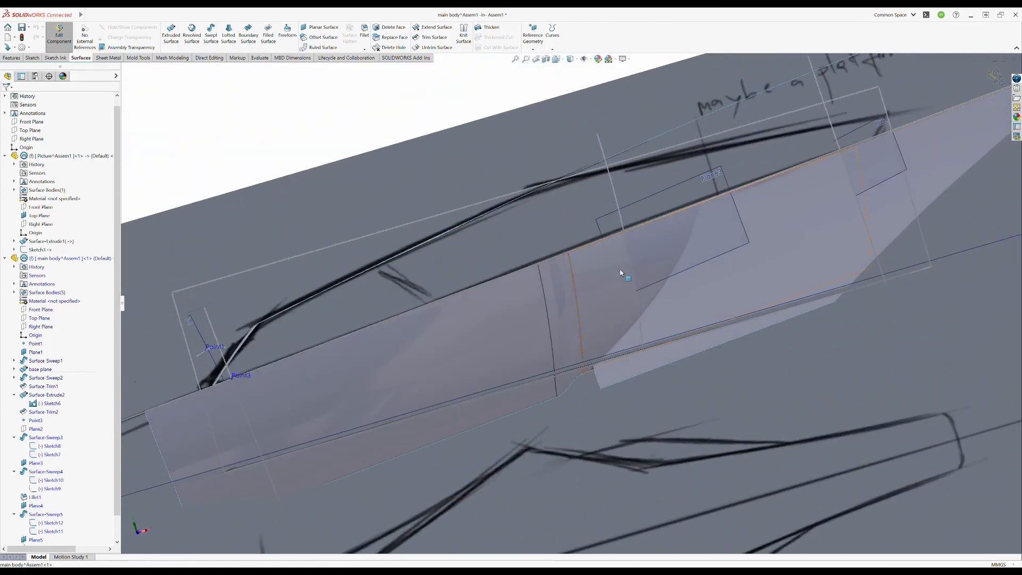
pyautogui.moveTo(546, 296); pyautogui.dragTo(576, 347, button='middle')
pyautogui.scroll(-1, 115, 313)
pyautogui.moveTo(643, 322); pyautogui.dragTo(640, 394, button='middle')
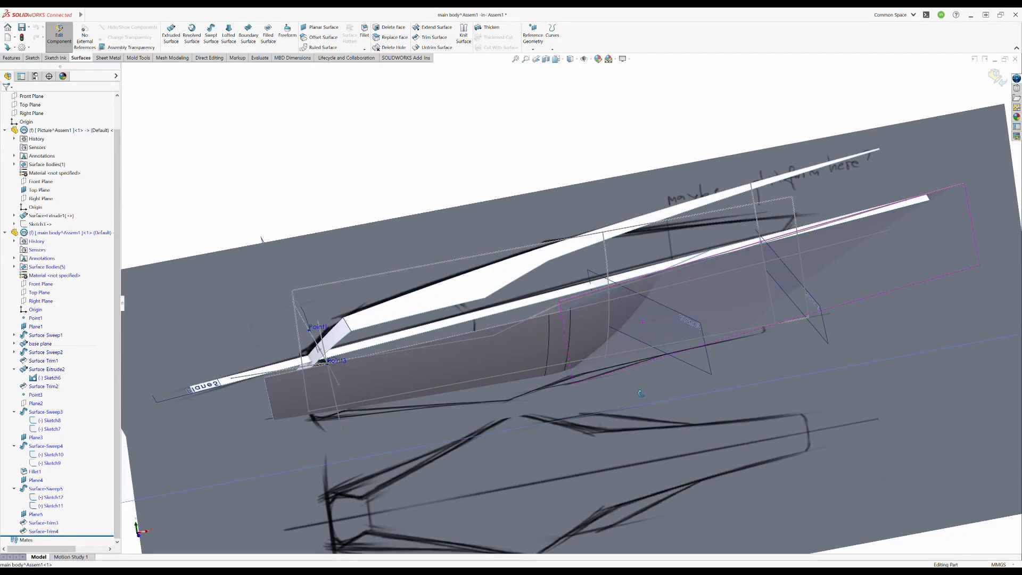
pyautogui.moveTo(624, 355); pyautogui.dragTo(602, 319, button='middle')
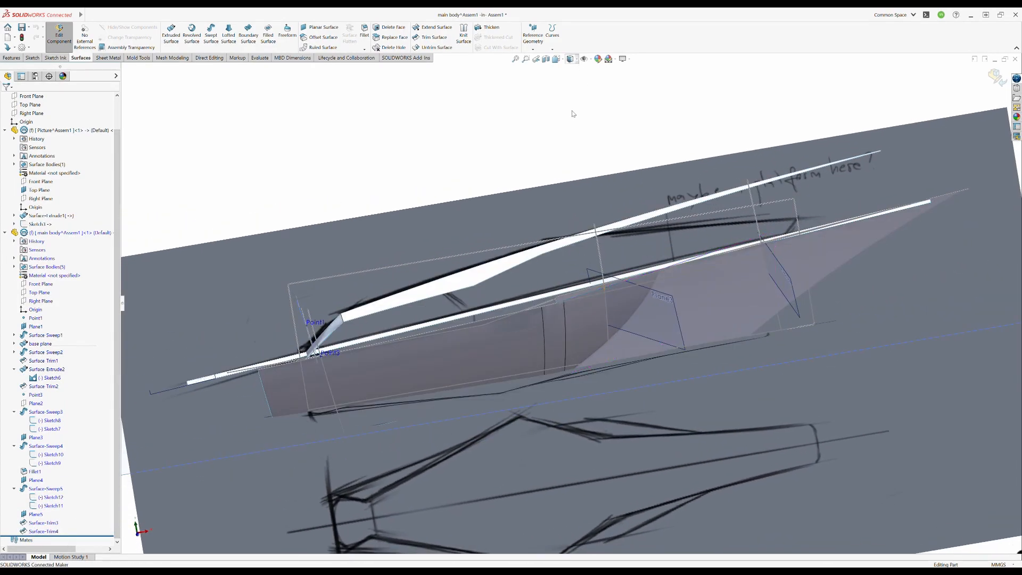
pyautogui.moveTo(572, 113)
pyautogui.mouseDown(button='middle')
pyautogui.moveTo(552, 314)
pyautogui.moveTo(573, 266)
pyautogui.moveTo(548, 323)
pyautogui.moveTo(554, 426)
pyautogui.moveTo(472, 214)
pyautogui.moveTo(417, 213)
pyautogui.mouseUp(button='middle')
pyautogui.click(416, 213)
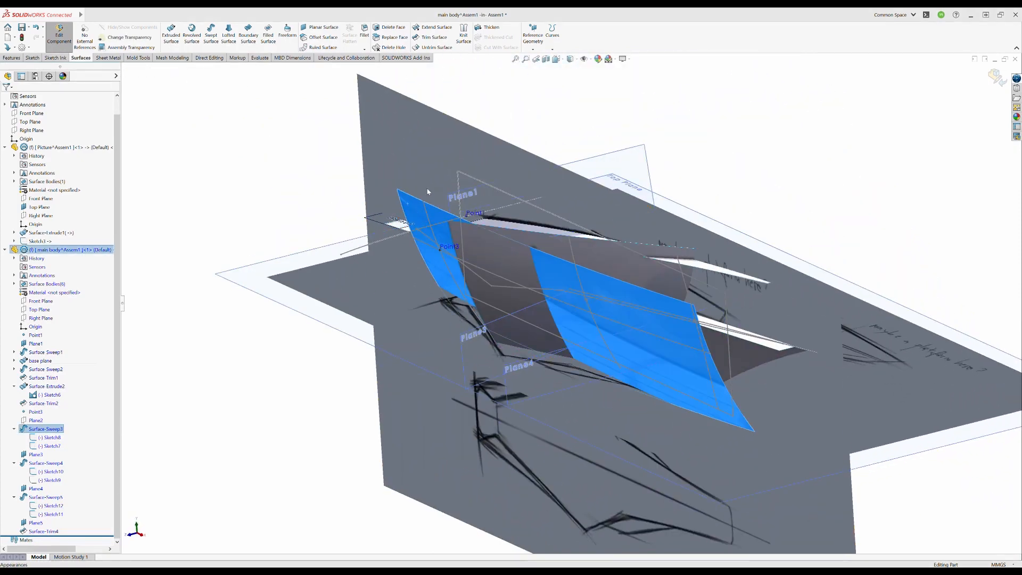
# - Hide the front side surface Surface-Sweep3 and delete the trim feature Surface-Trim4
pyautogui.click(335, 216)
pyautogui.moveTo(555, 334); pyautogui.dragTo(638, 306, button='middle')
pyautogui.click(832, 264)
pyautogui.press('Escape')
pyautogui.click(745, 315)
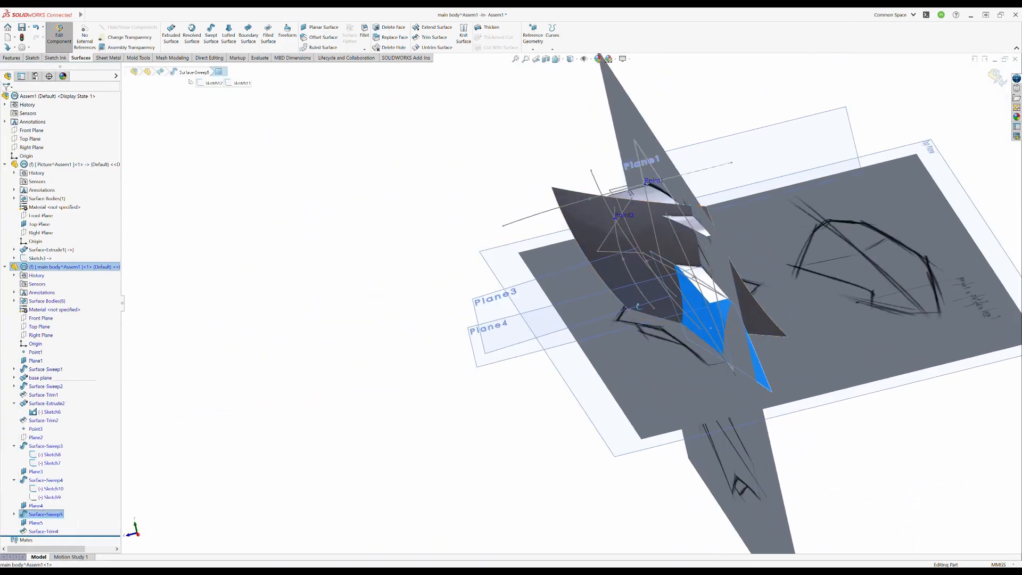
pyautogui.doubleClick(44, 517)
pyautogui.moveTo(570, 244); pyautogui.dragTo(644, 215, button='middle')
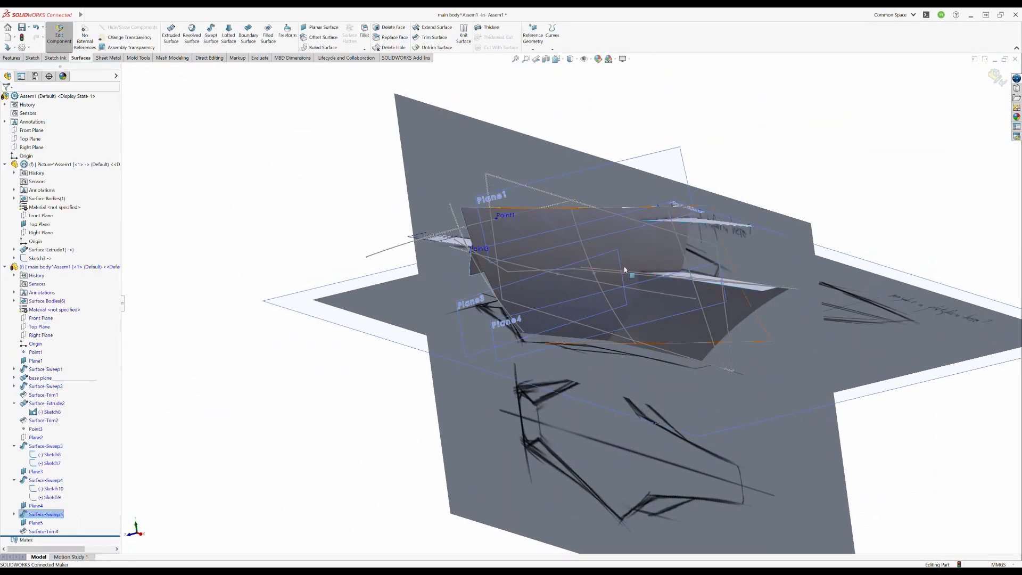
pyautogui.moveTo(624, 270); pyautogui.dragTo(775, 308, button='middle')
pyautogui.click(46, 532)
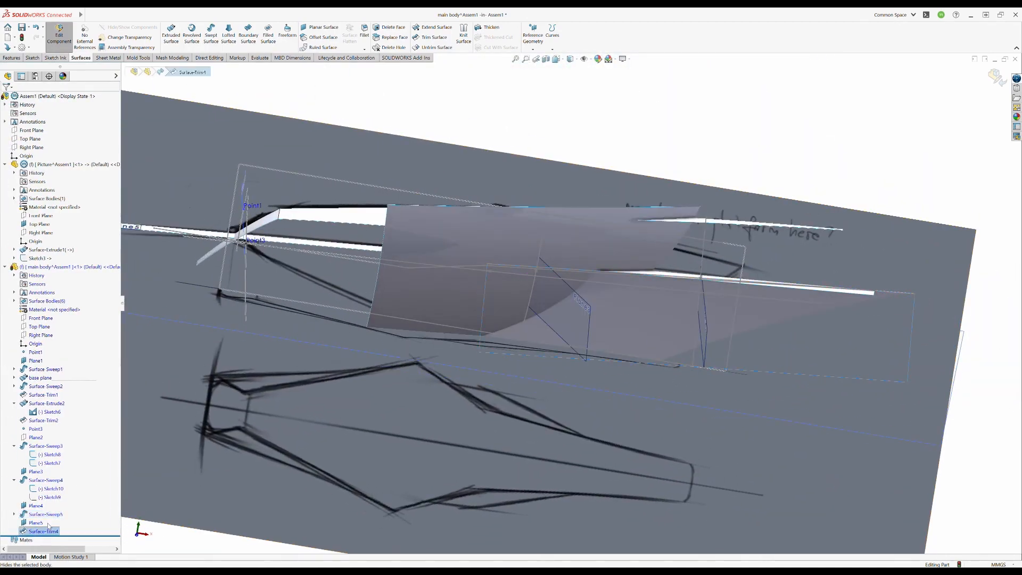
pyautogui.press('Delete')
# - Apply a symmetric, curvature-continuous face fillet between the middle and rear swept side surfaces
pyautogui.moveTo(405, 319); pyautogui.dragTo(357, 394, button='middle')
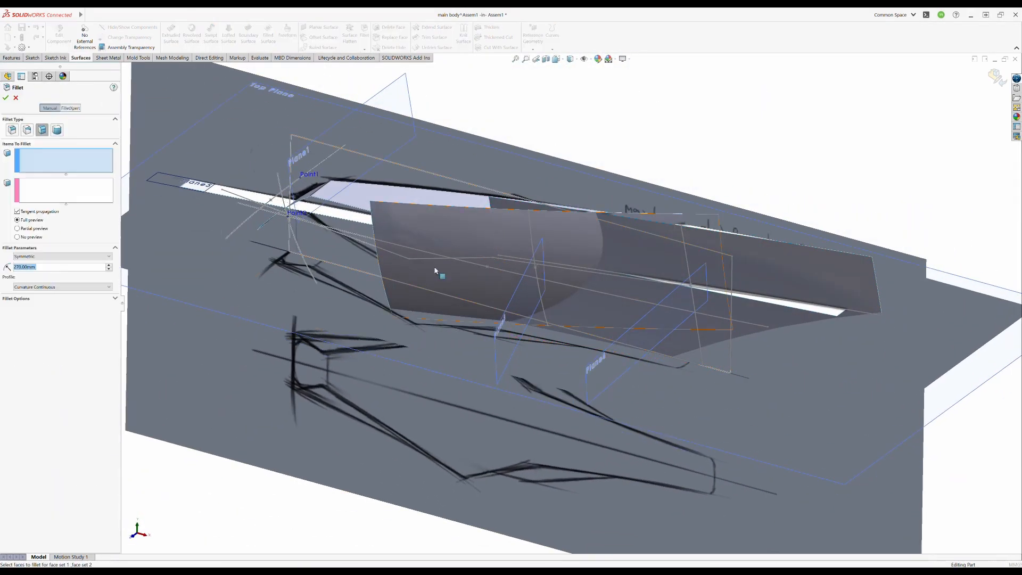
pyautogui.click(435, 271)
pyautogui.moveTo(435, 270); pyautogui.dragTo(586, 250, button='middle')
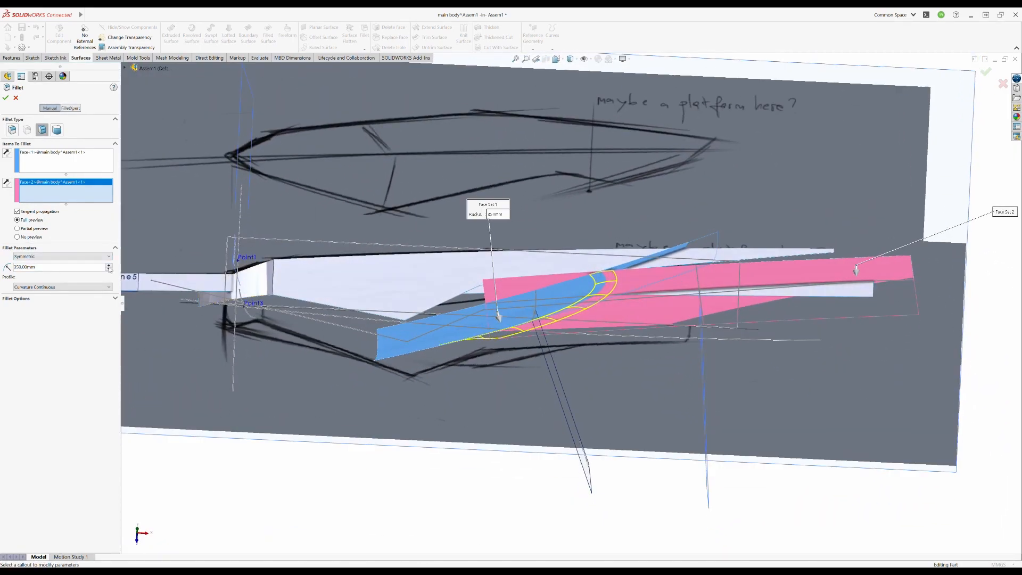
pyautogui.moveTo(577, 298); pyautogui.dragTo(618, 171, button='middle')
pyautogui.press('Return')
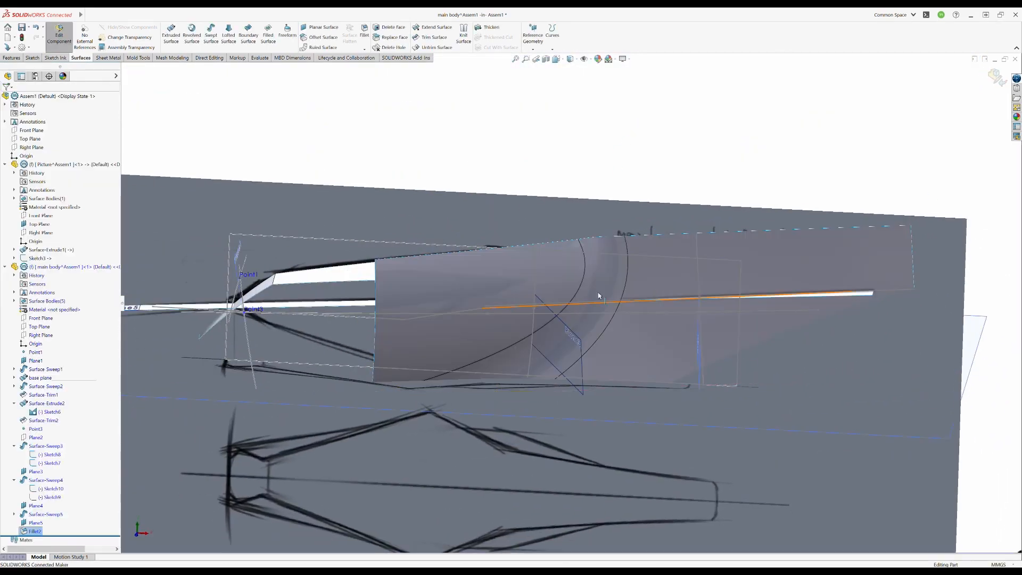
# - Adjust the spline Sketch11 of the rear swept side surface Surface-Sweep5 and leave the sketch
pyautogui.moveTo(598, 294); pyautogui.dragTo(502, 335, button='middle')
pyautogui.moveTo(583, 305)
pyautogui.mouseDown(button='middle')
pyautogui.moveTo(569, 411)
pyautogui.moveTo(600, 342)
pyautogui.moveTo(593, 321)
pyautogui.moveTo(543, 318)
pyautogui.mouseUp(button='middle')
pyautogui.scroll(-4, 583, 290)
pyautogui.moveTo(545, 152); pyautogui.dragTo(554, 150)
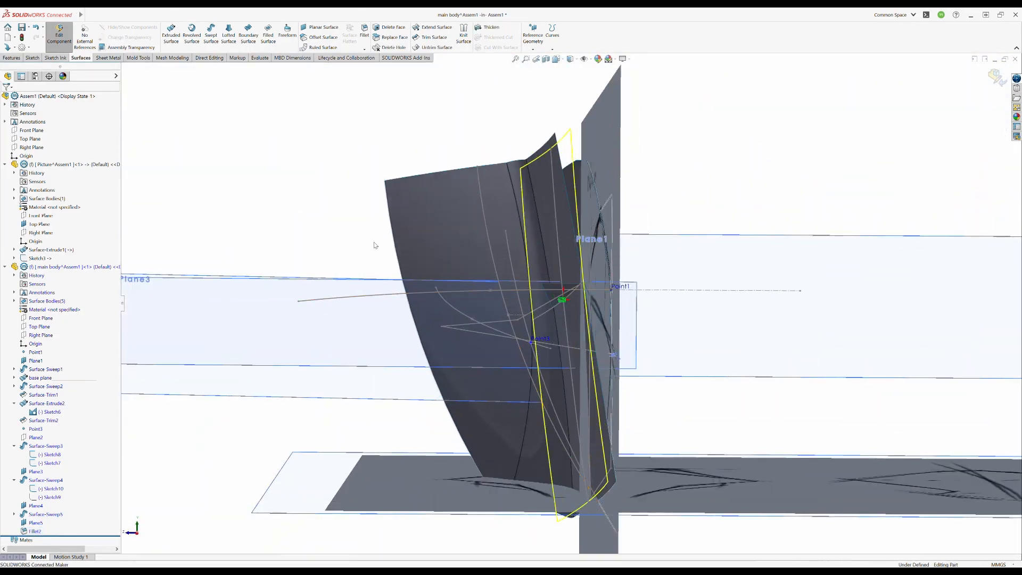
pyautogui.moveTo(375, 244)
pyautogui.mouseDown(button='middle')
pyautogui.moveTo(671, 494)
pyautogui.moveTo(545, 433)
pyautogui.moveTo(589, 319)
pyautogui.mouseUp(button='middle')
pyautogui.scroll(-2, 589, 308)
pyautogui.click(573, 305)
pyautogui.scroll(3, 573, 303)
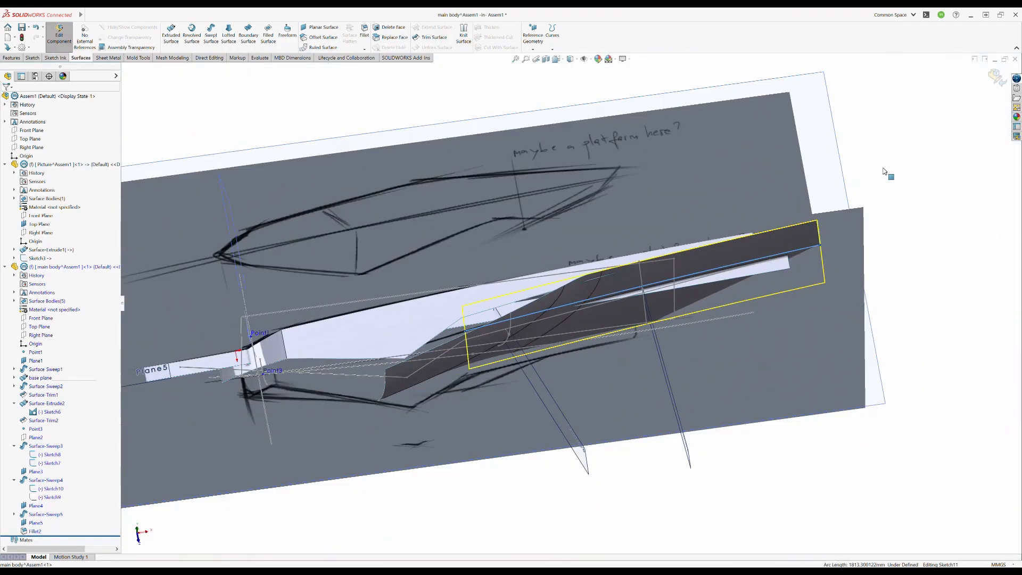
pyautogui.moveTo(520, 346); pyautogui.dragTo(495, 129, button='middle')
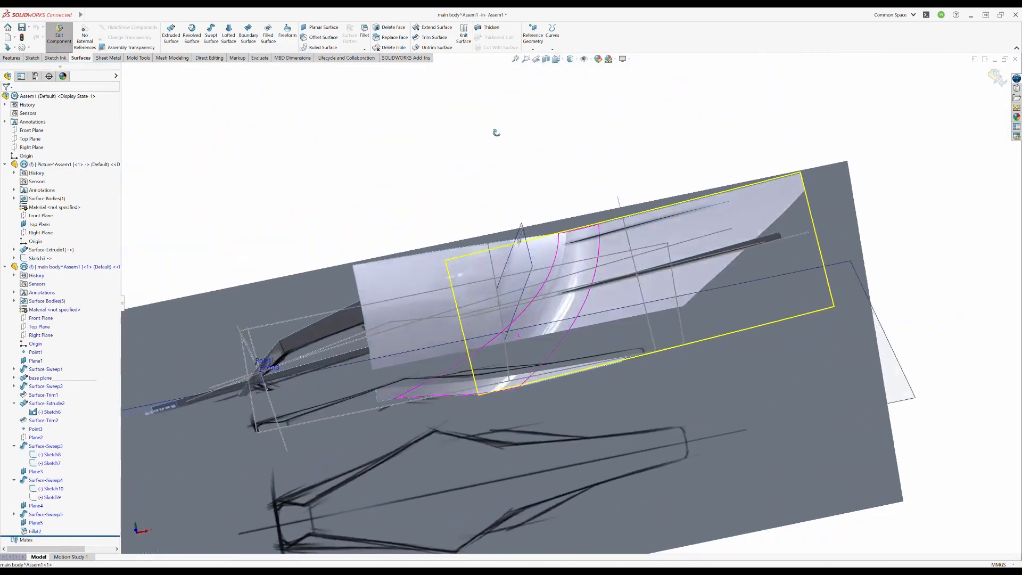
pyautogui.moveTo(587, 286); pyautogui.dragTo(538, 299, button='middle')
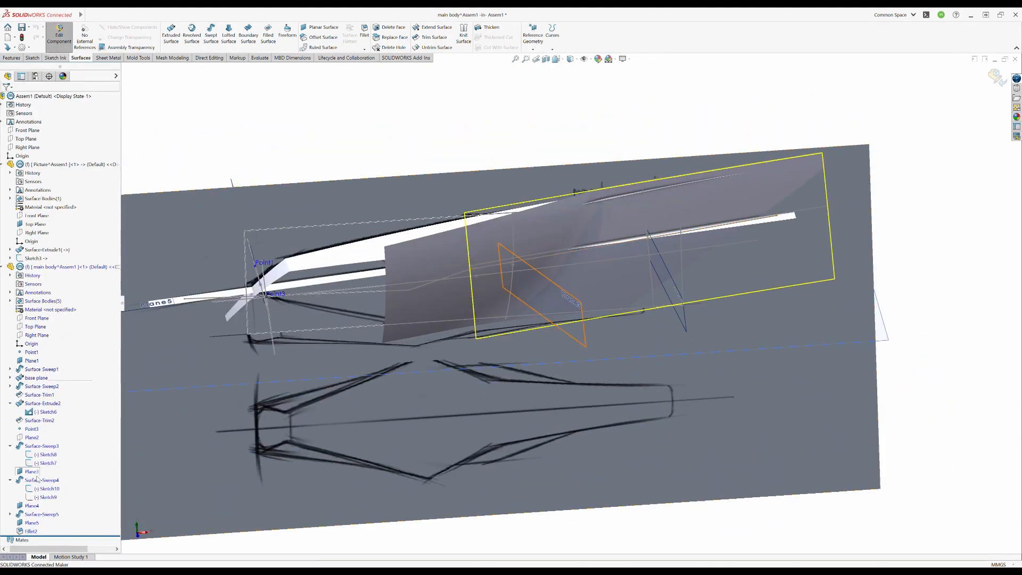
# - Show the front side surface and blend it with the filleted rear surfaces using a 500 mm curvature-continuous face fillet
pyautogui.moveTo(393, 156)
pyautogui.mouseDown(button='middle')
pyautogui.moveTo(398, 266)
pyautogui.moveTo(393, 157)
pyautogui.mouseUp(button='middle')
pyautogui.click(364, 31)
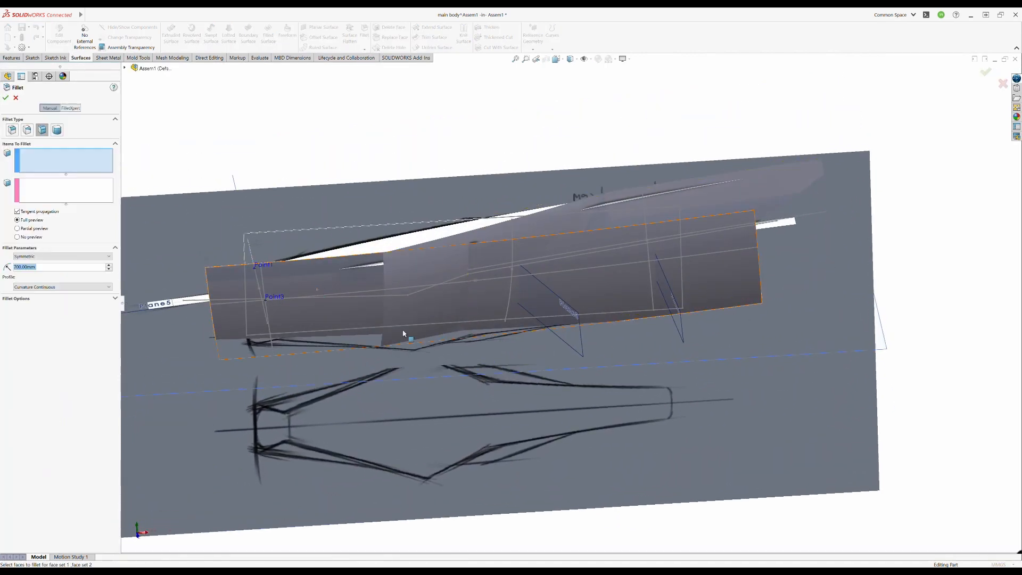
pyautogui.click(318, 327)
pyautogui.click(443, 315)
pyautogui.moveTo(445, 314); pyautogui.dragTo(503, 307, button='middle')
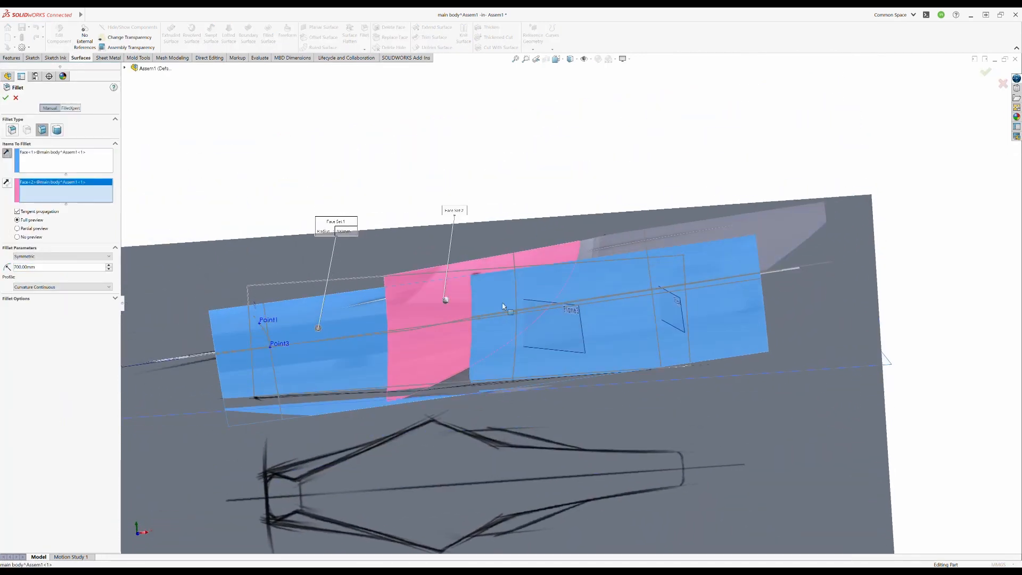
pyautogui.click(630, 254)
pyautogui.moveTo(630, 254)
pyautogui.mouseDown(button='middle')
pyautogui.moveTo(629, 224)
pyautogui.moveTo(611, 242)
pyautogui.mouseUp(button='middle')
pyautogui.press('Return')
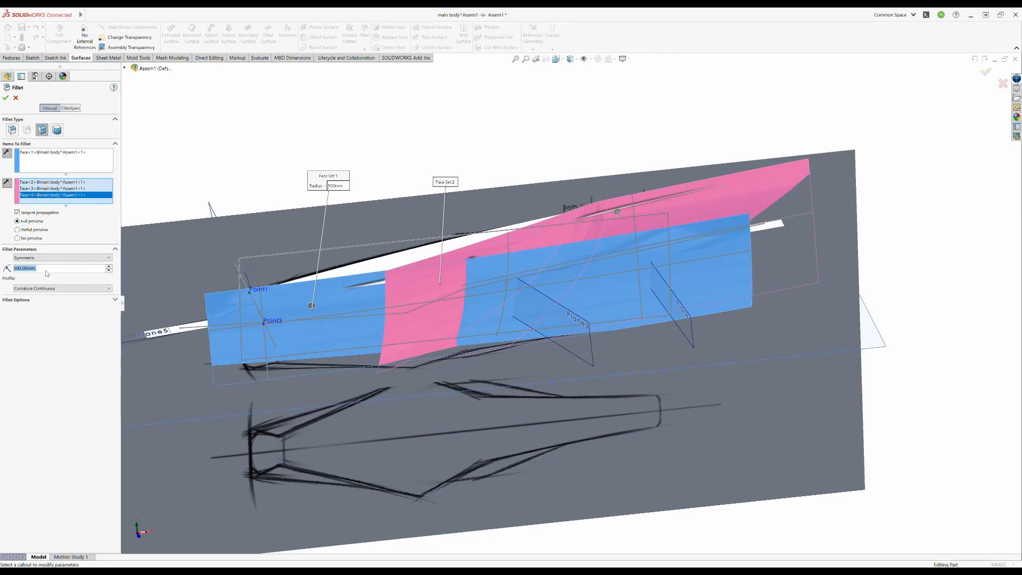
pyautogui.moveTo(499, 313); pyautogui.dragTo(503, 299, button='middle')
pyautogui.click(985, 71)
# - Trim the filleted side surfaces with Plane5 and with the picture part's Top Plane, removing the excess pieces
pyautogui.moveTo(485, 175); pyautogui.dragTo(565, 309, button='middle')
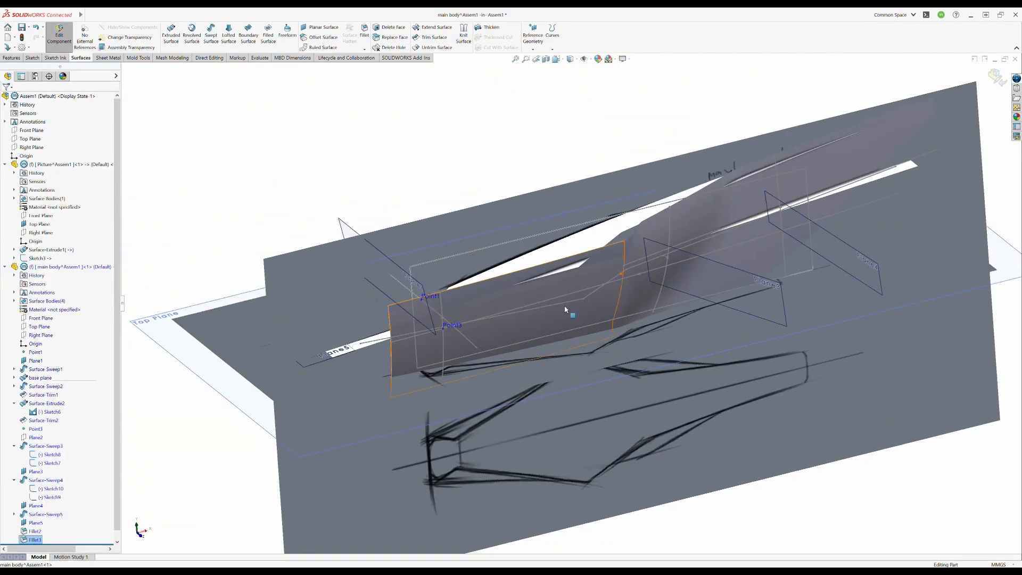
pyautogui.click(427, 38)
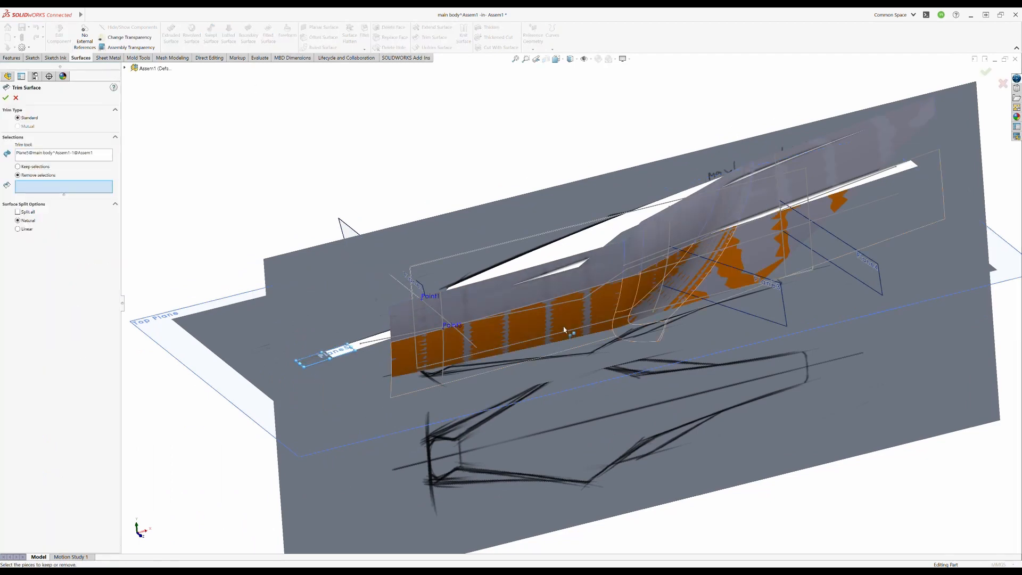
pyautogui.click(580, 282)
pyautogui.click(986, 72)
pyautogui.moveTo(613, 255); pyautogui.dragTo(577, 229, button='middle')
pyautogui.click(434, 39)
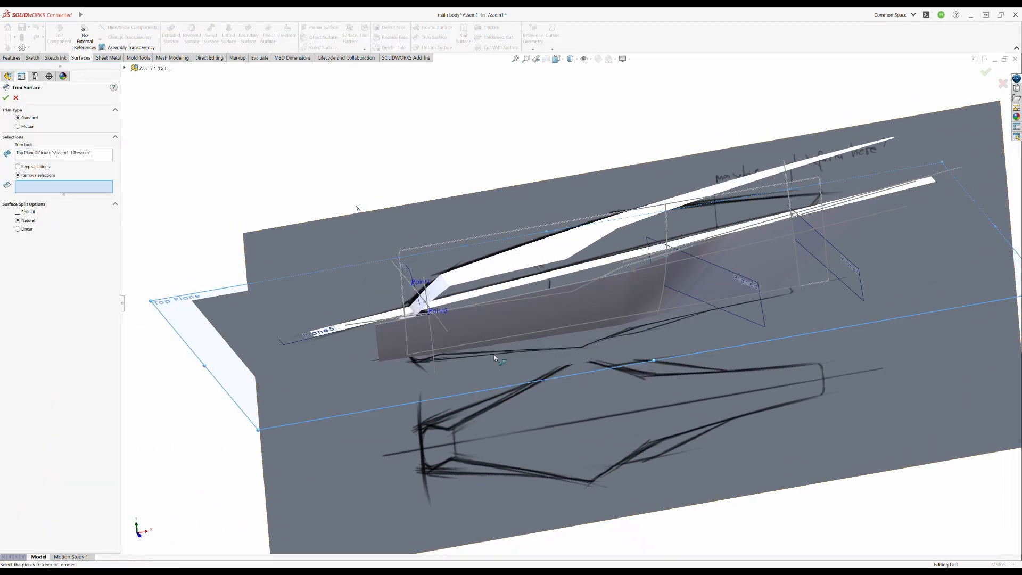
pyautogui.rightClick(605, 319)
# - Sketch a chain of lines on the main body's Front Plane following the lower profile of the side-view picture
pyautogui.moveTo(798, 317); pyautogui.dragTo(572, 146, button='middle')
pyautogui.moveTo(658, 279)
pyautogui.mouseDown(button='middle')
pyautogui.moveTo(662, 245)
pyautogui.moveTo(665, 283)
pyautogui.moveTo(655, 285)
pyautogui.mouseUp(button='middle')
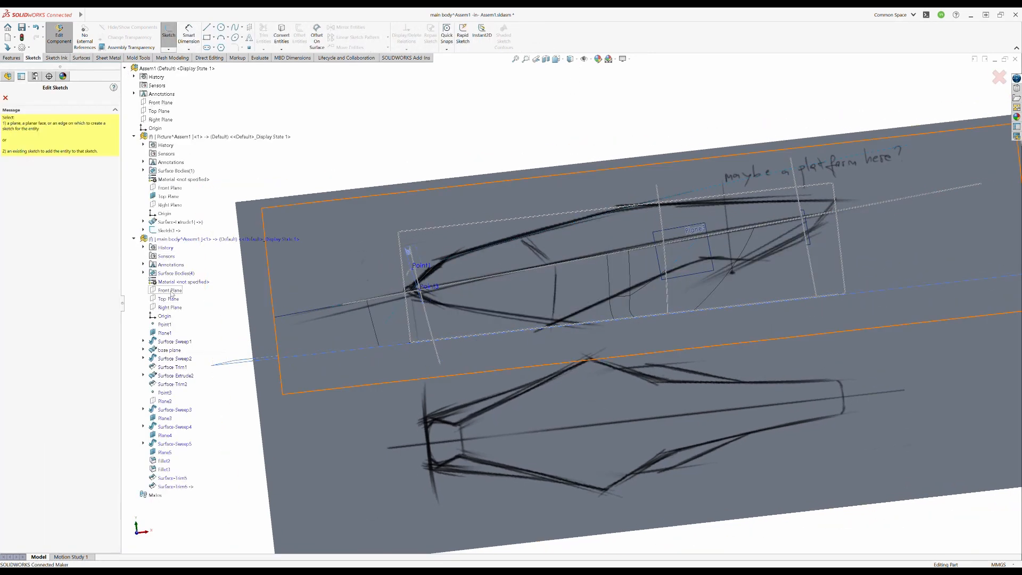
pyautogui.click(170, 291)
pyautogui.click(209, 31)
pyautogui.scroll(-5, 421, 245)
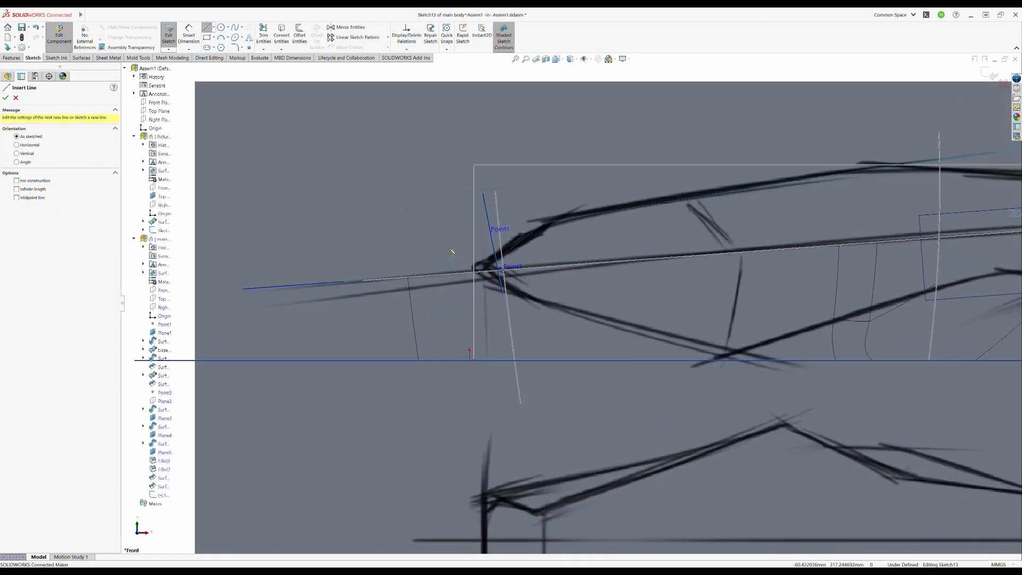
pyautogui.scroll(2, 579, 306)
pyautogui.keyDown('ctrl'); pyautogui.moveTo(577, 314); pyautogui.dragTo(384, 306, button='middle'); pyautogui.keyUp('ctrl')
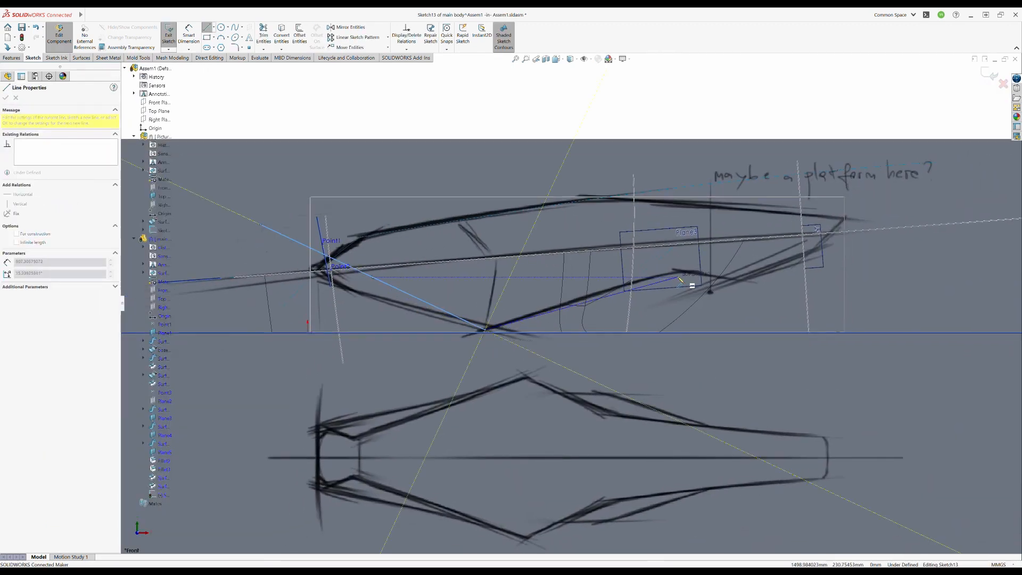
pyautogui.click(940, 319)
pyautogui.press('Escape')
pyautogui.moveTo(474, 373); pyautogui.dragTo(559, 436, button='middle')
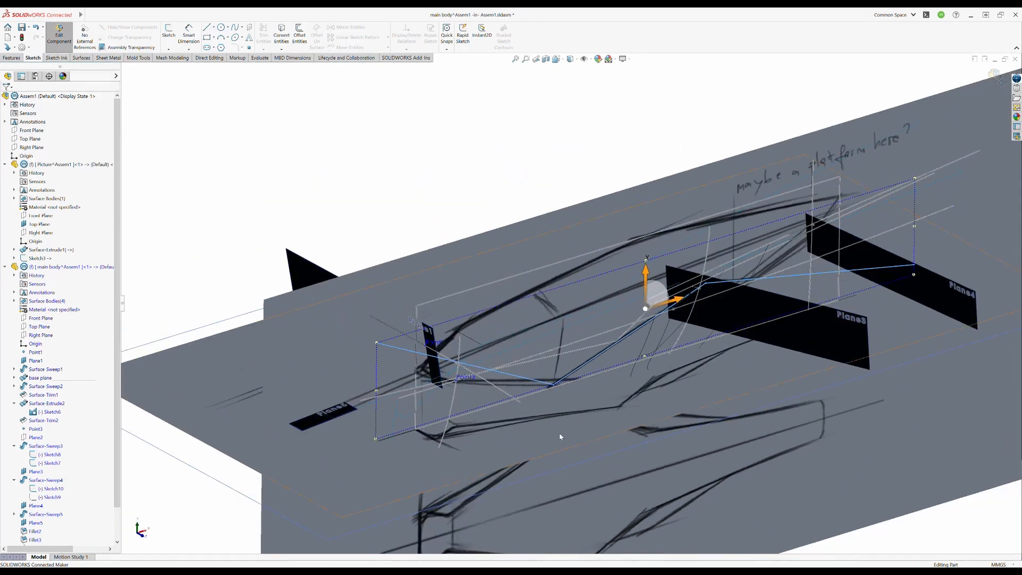
# - Extrude the lower-profile line chain sideways as a surface
pyautogui.scroll(2, 559, 436)
pyautogui.click(81, 58)
pyautogui.click(171, 34)
pyautogui.press('Return')
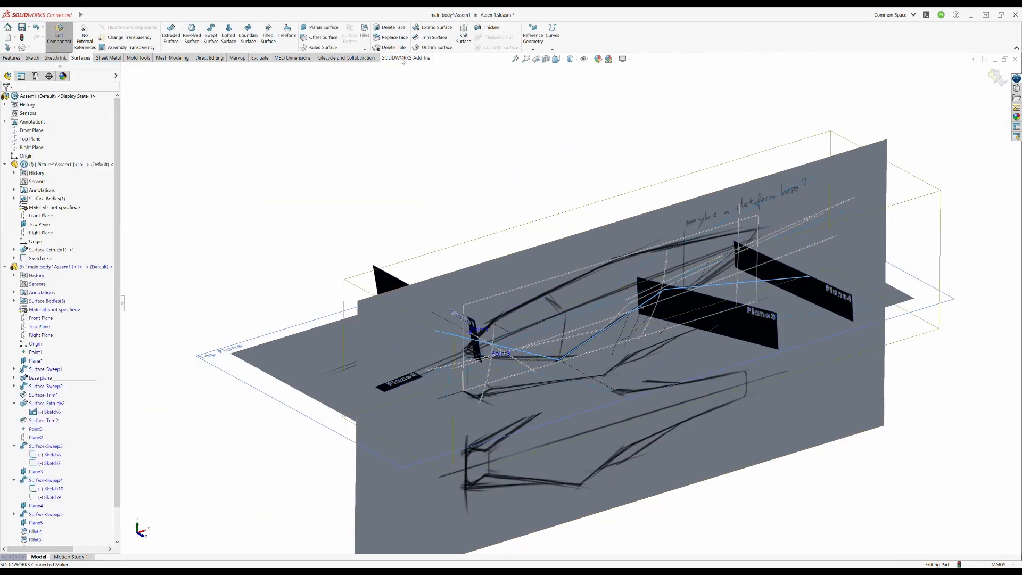
# - Trim the side surfaces with the extruded lower-profile surface and return the display to shaded
pyautogui.moveTo(548, 274); pyautogui.dragTo(589, 283, button='middle')
pyautogui.click(987, 73)
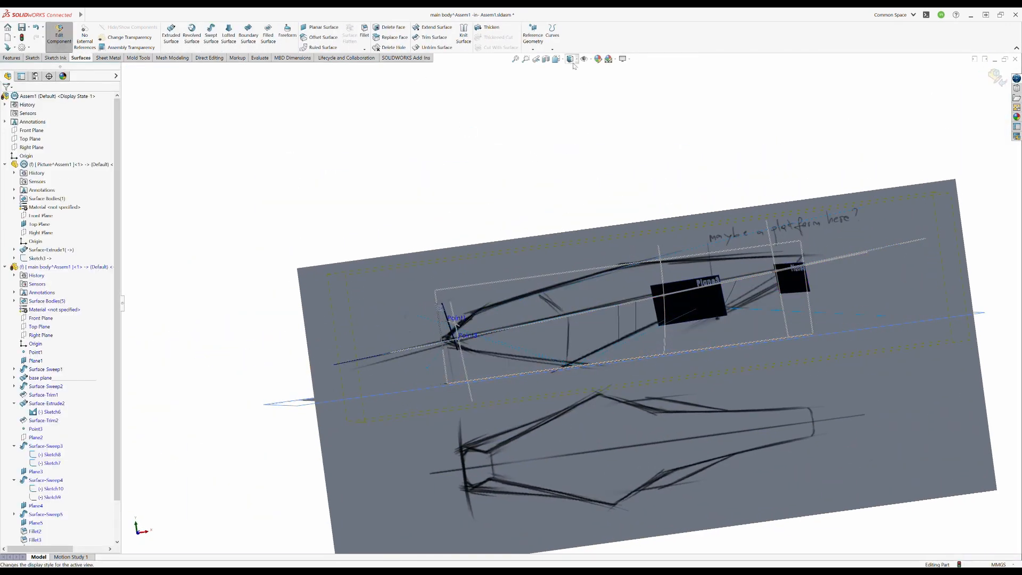
pyautogui.moveTo(602, 325); pyautogui.dragTo(641, 424, button='middle')
pyautogui.scroll(-3, 59, 453)
# - Hide the extruded lower-profile surface and adjust the front line of its sketch Sketch13
pyautogui.click(47, 523)
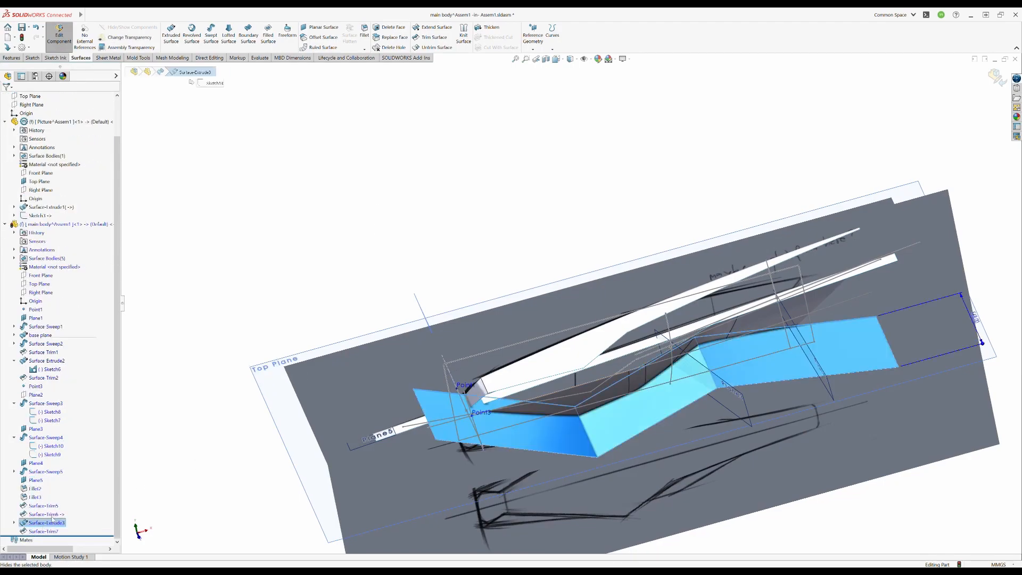
pyautogui.click(66, 503)
pyautogui.moveTo(559, 367)
pyautogui.mouseDown(button='middle')
pyautogui.moveTo(575, 292)
pyautogui.moveTo(553, 346)
pyautogui.moveTo(685, 350)
pyautogui.moveTo(591, 354)
pyautogui.moveTo(651, 374)
pyautogui.mouseUp(button='middle')
pyautogui.hotkey('ctrl', '1')
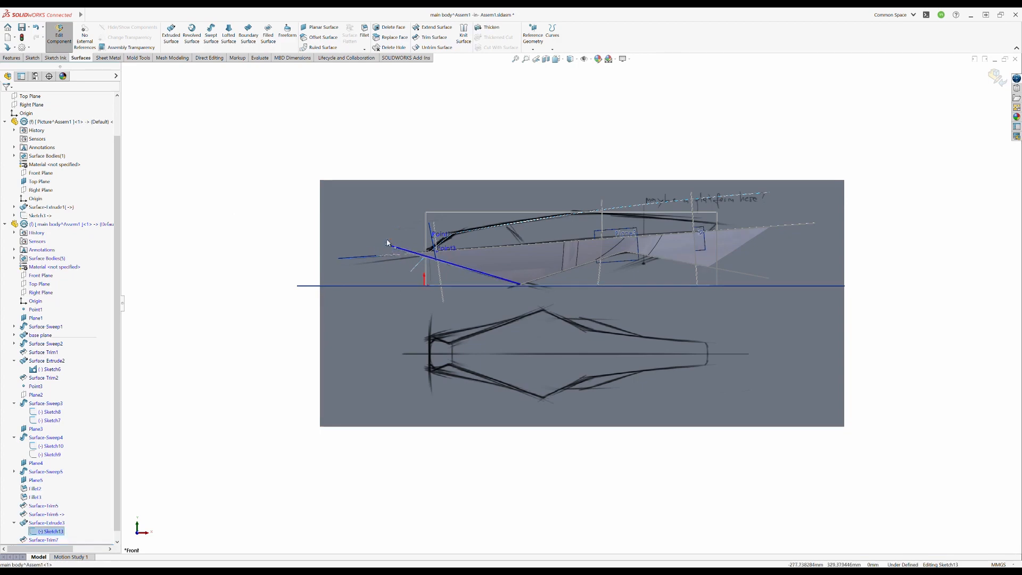
pyautogui.moveTo(485, 267); pyautogui.dragTo(660, 277, button='middle')
pyautogui.scroll(-4, 583, 270)
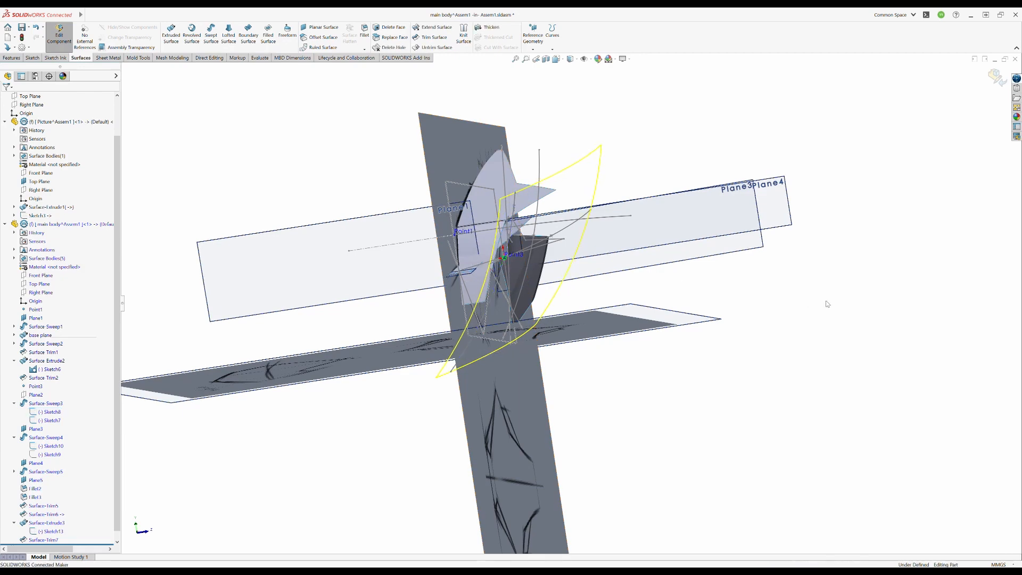
# - Reshape the spline behind the front swept side surface Surface-Sweep3 to change its curvature and position
pyautogui.moveTo(604, 348); pyautogui.dragTo(505, 303, button='middle')
pyautogui.scroll(-1, 72, 481)
pyautogui.moveTo(338, 326); pyautogui.dragTo(431, 368, button='middle')
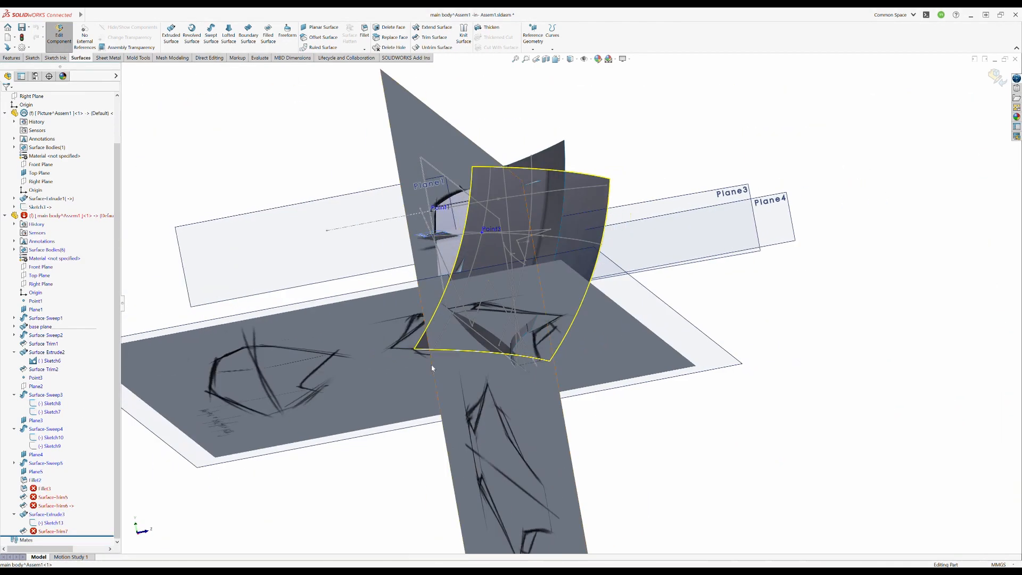
pyautogui.moveTo(501, 302); pyautogui.dragTo(420, 267, button='middle')
pyautogui.click(248, 73)
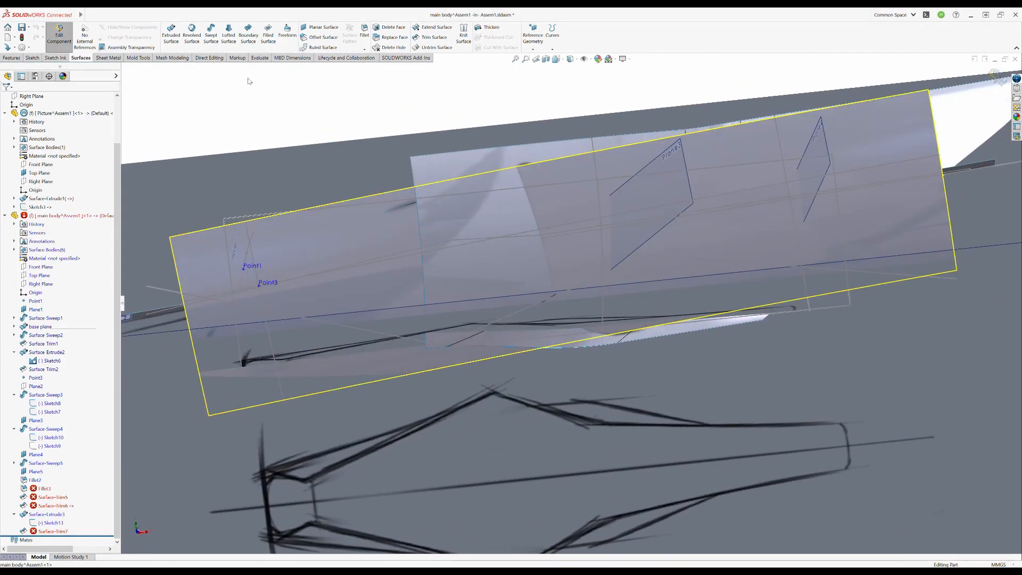
pyautogui.moveTo(532, 256); pyautogui.dragTo(580, 240, button='middle')
pyautogui.moveTo(565, 288); pyautogui.dragTo(505, 298, button='middle')
pyautogui.scroll(5, 575, 319)
pyautogui.scroll(-5, 591, 276)
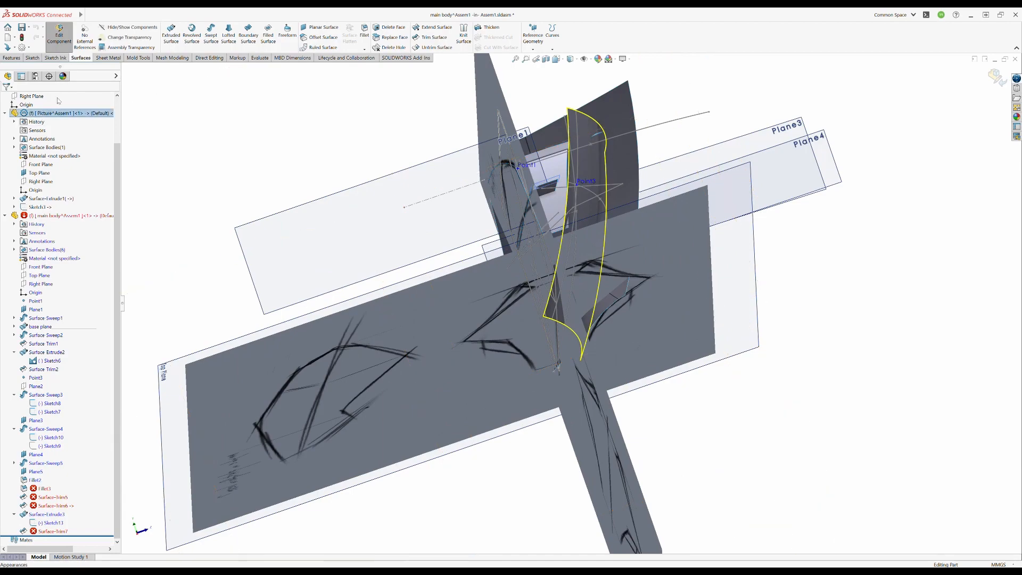
# - Hide the reference picture component and collapse its feature list
pyautogui.click(59, 101)
pyautogui.click(5, 113)
pyautogui.moveTo(580, 362); pyautogui.dragTo(595, 316, button='middle')
# - Edit Surface-Extrude3 to a blind depth of about 568 mm so it spans the side surfaces
pyautogui.moveTo(730, 368); pyautogui.dragTo(667, 342, button='middle')
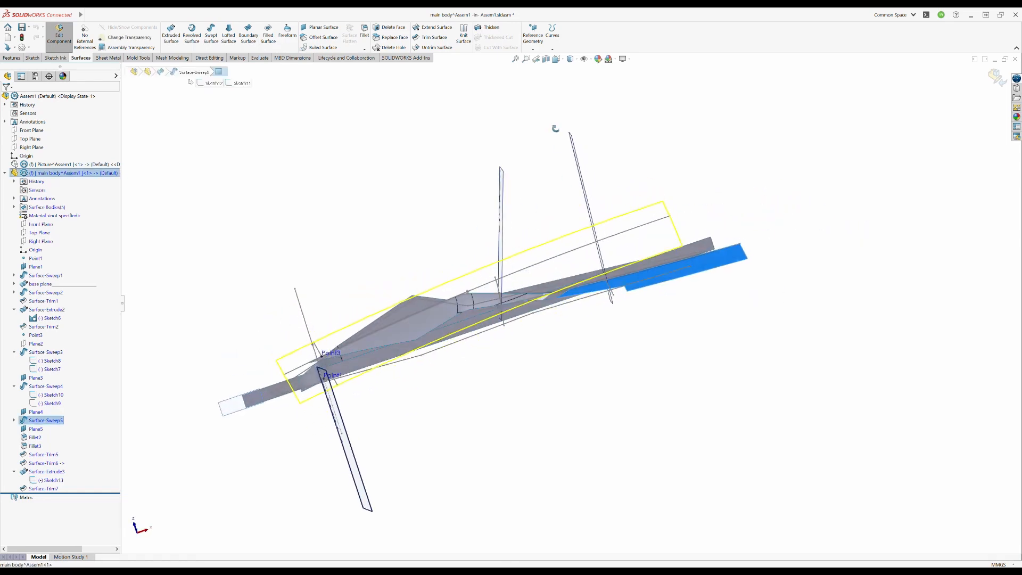
pyautogui.moveTo(620, 322); pyautogui.dragTo(596, 341, button='middle')
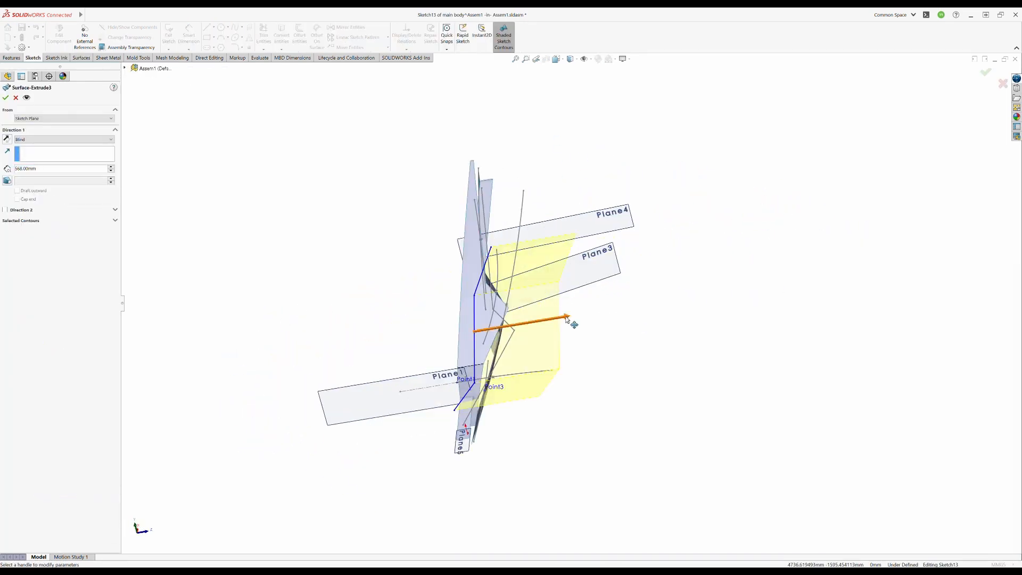
pyautogui.press('Return')
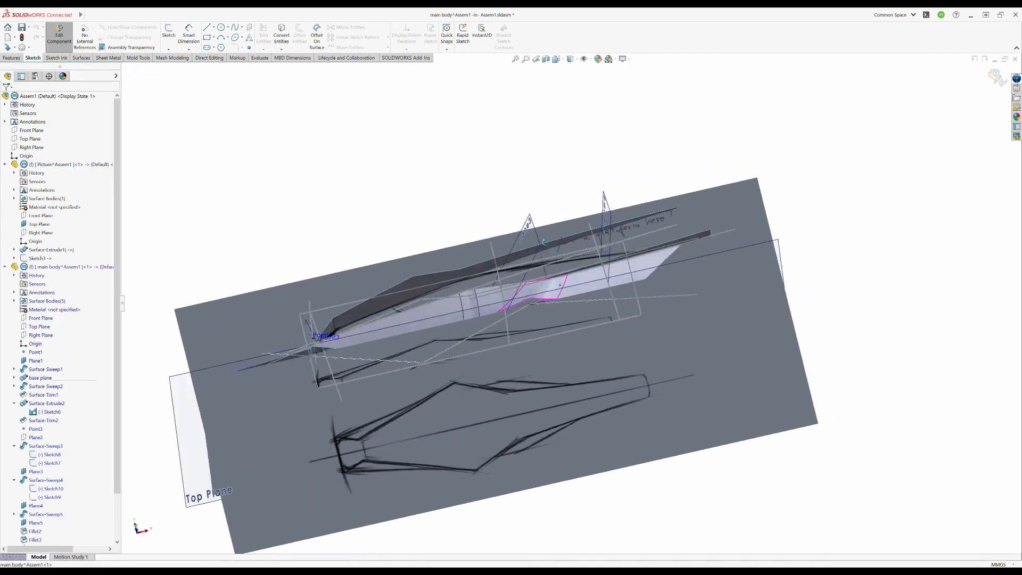
# - Shorten the rear line of Sketch13 and add an upward-sloping line along the rear lower edge of the side-view reference
pyautogui.moveTo(711, 367); pyautogui.dragTo(694, 329, button='middle')
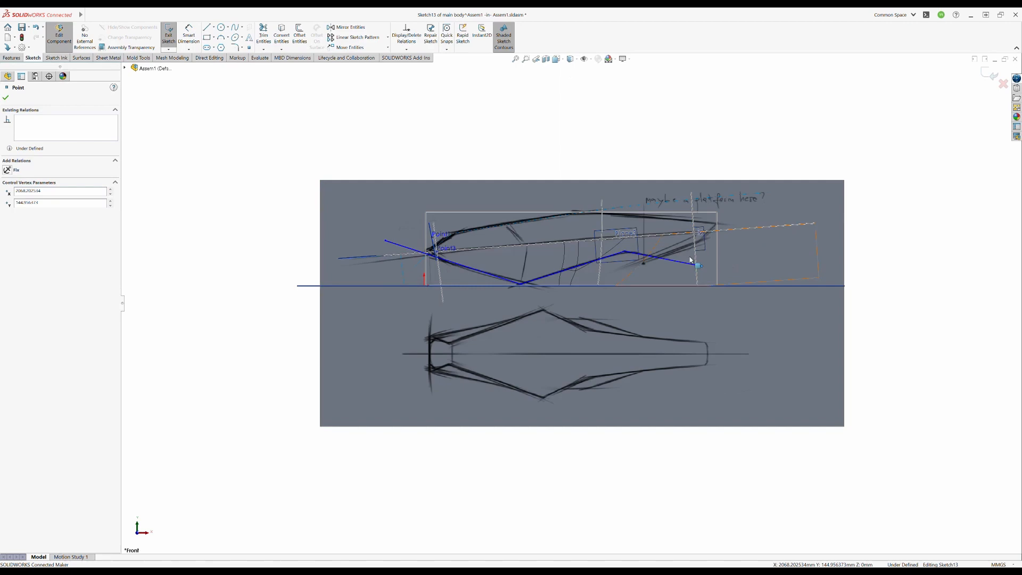
pyautogui.scroll(-3, 690, 260)
pyautogui.moveTo(673, 278); pyautogui.dragTo(663, 279)
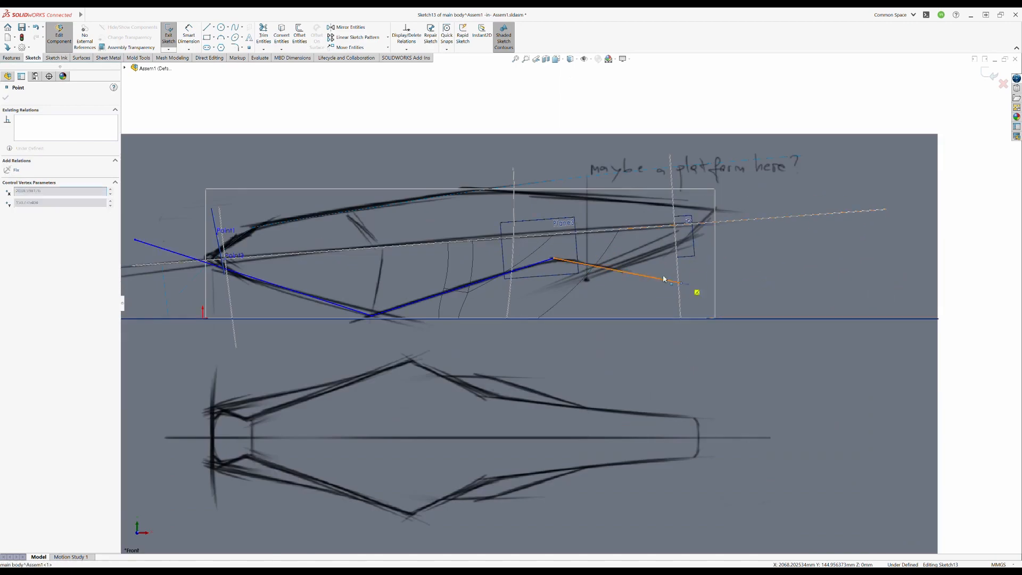
pyautogui.click(612, 269)
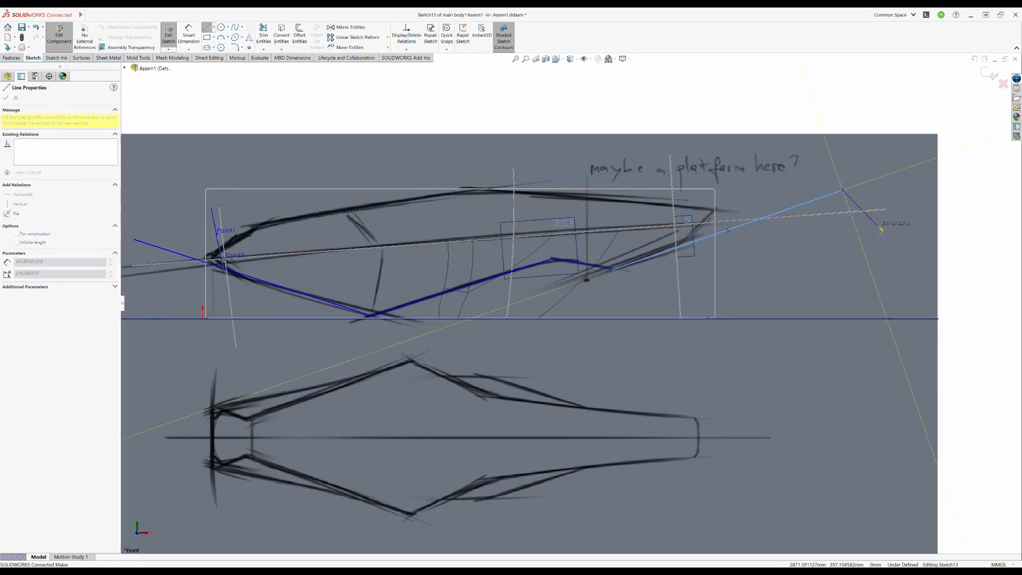
pyautogui.press('Escape')
pyautogui.click(990, 75)
pyautogui.moveTo(735, 223); pyautogui.dragTo(767, 245, button='middle')
pyautogui.click(570, 59)
pyautogui.click(570, 71)
pyautogui.moveTo(636, 234)
pyautogui.mouseDown(button='middle')
pyautogui.moveTo(644, 213)
pyautogui.moveTo(656, 408)
pyautogui.moveTo(612, 290)
pyautogui.moveTo(619, 274)
pyautogui.mouseUp(button='middle')
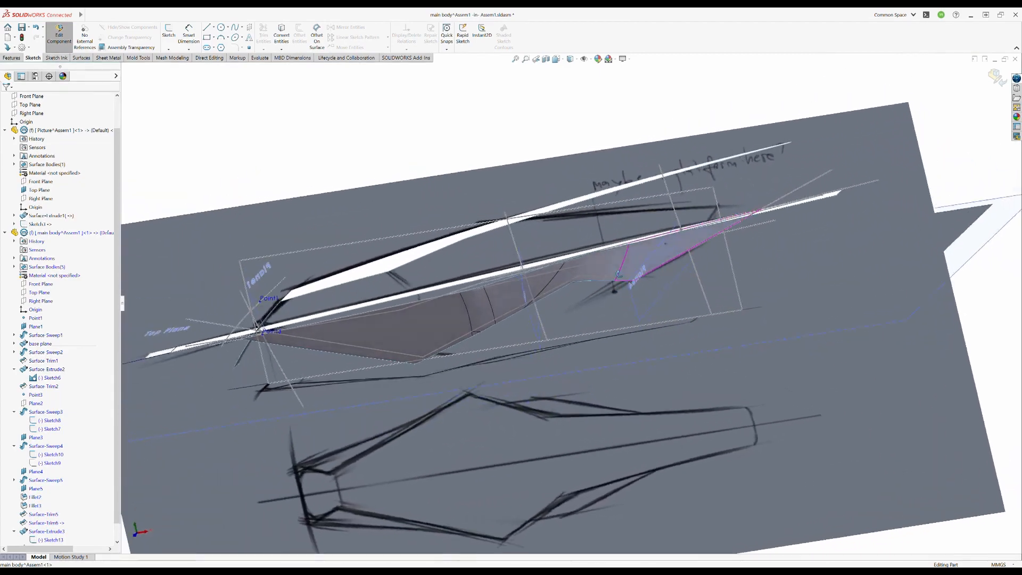
# - Shorten the upward-sloping line of Sketch13 to the reference's stern corner and add a steeper line along the stern edge
pyautogui.doubleClick(821, 173)
pyautogui.scroll(-5, 788, 209)
pyautogui.click(570, 59)
pyautogui.click(577, 107)
pyautogui.moveTo(790, 220); pyautogui.dragTo(570, 292)
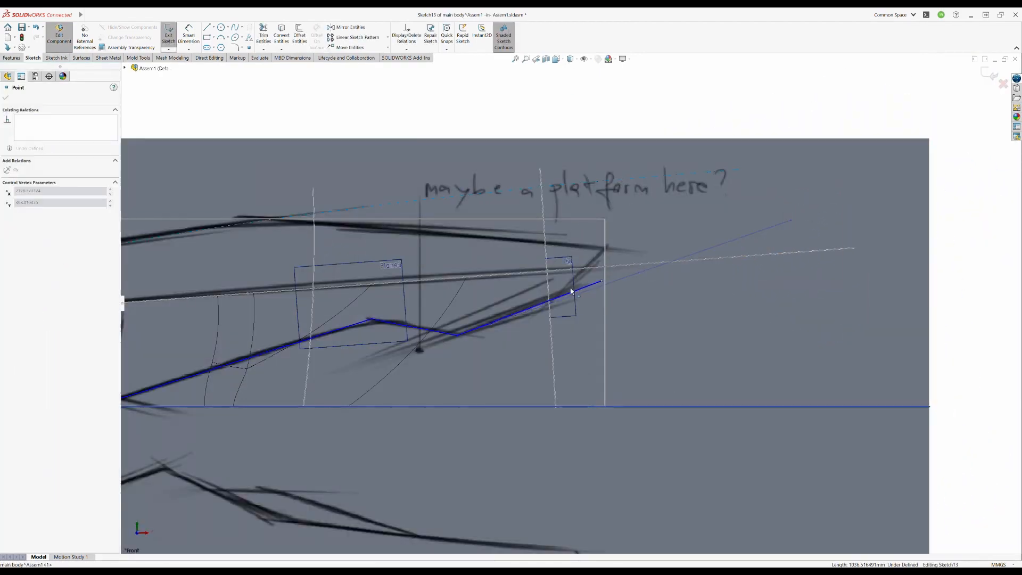
pyautogui.press('Escape')
pyautogui.click(990, 75)
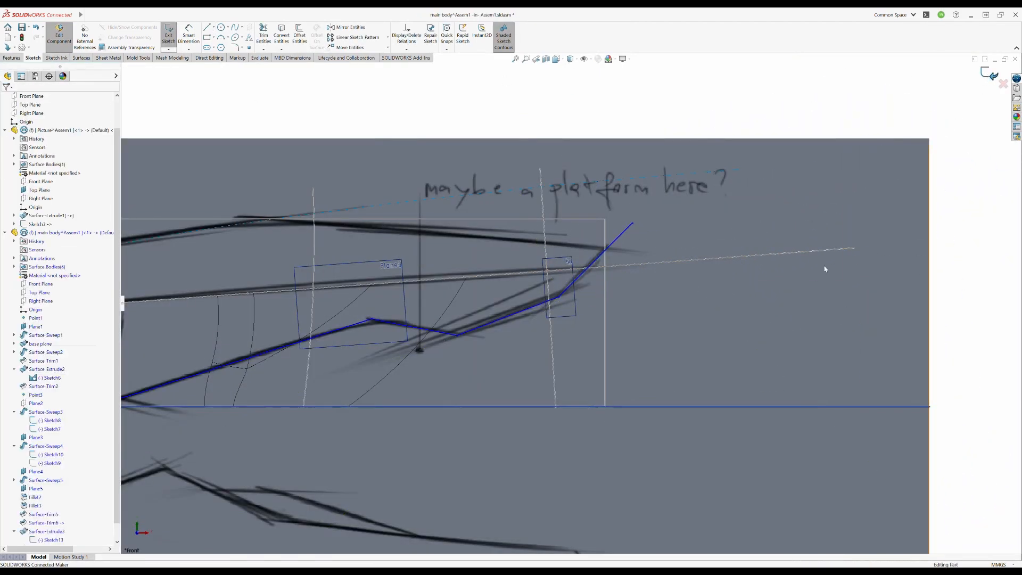
pyautogui.moveTo(826, 269); pyautogui.dragTo(798, 261, button='middle')
pyautogui.click(570, 59)
pyautogui.click(570, 70)
# - Show the horizontal reference picture's sketch, Sketch3, in the Picture component and finish editing that component
pyautogui.moveTo(601, 213)
pyautogui.mouseDown(button='middle')
pyautogui.moveTo(435, 247)
pyautogui.moveTo(633, 173)
pyautogui.moveTo(612, 187)
pyautogui.mouseUp(button='middle')
pyautogui.moveTo(452, 324); pyautogui.dragTo(479, 239, button='middle')
pyautogui.scroll(4, 650, 312)
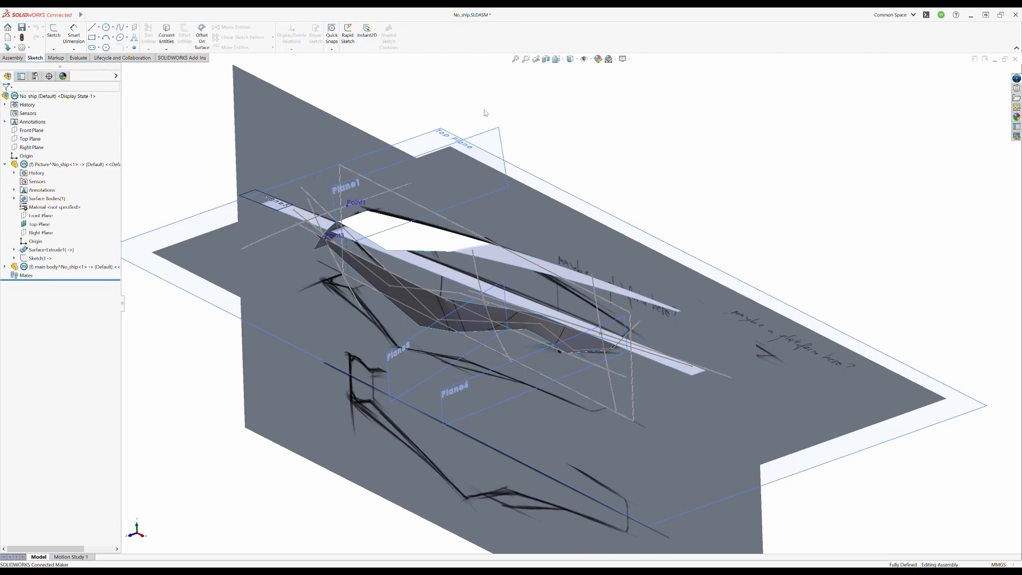
pyautogui.moveTo(809, 479)
pyautogui.mouseDown(button='middle')
pyautogui.moveTo(985, 454)
pyautogui.moveTo(799, 468)
pyautogui.mouseUp(button='middle')
pyautogui.click(38, 165)
pyautogui.click(45, 249)
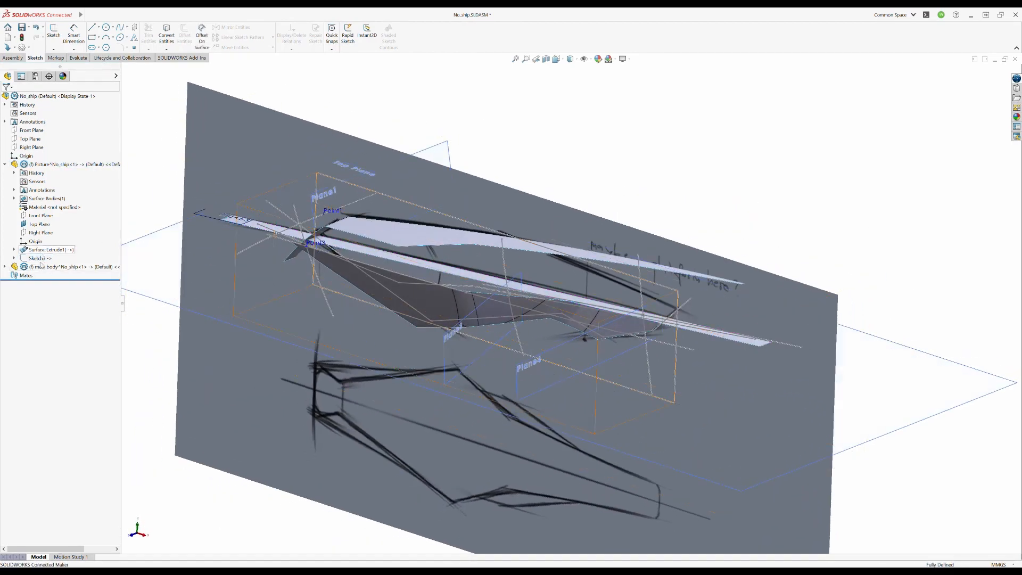
pyautogui.click(36, 260)
pyautogui.click(47, 248)
pyautogui.click(44, 259)
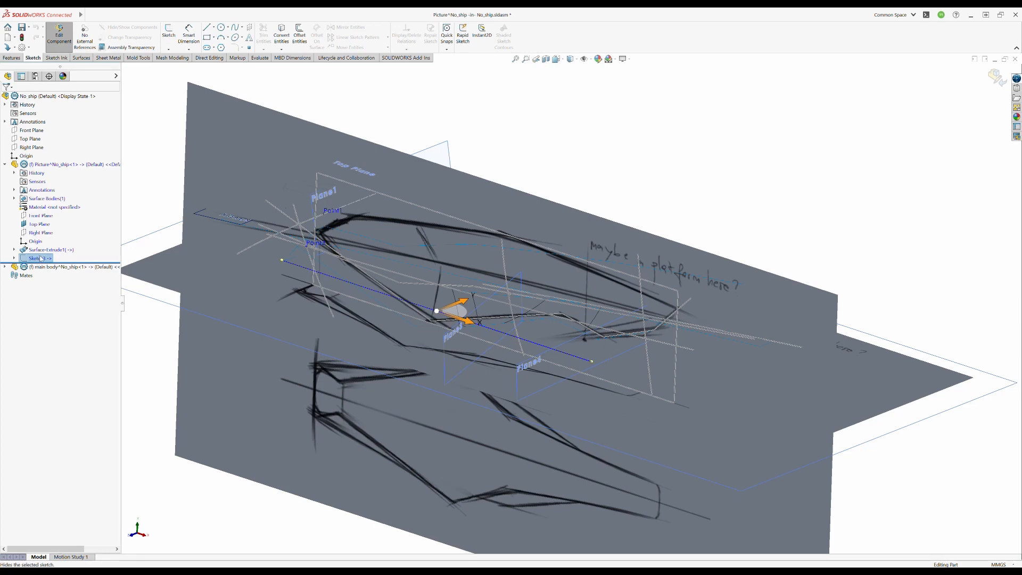
pyautogui.click(995, 77)
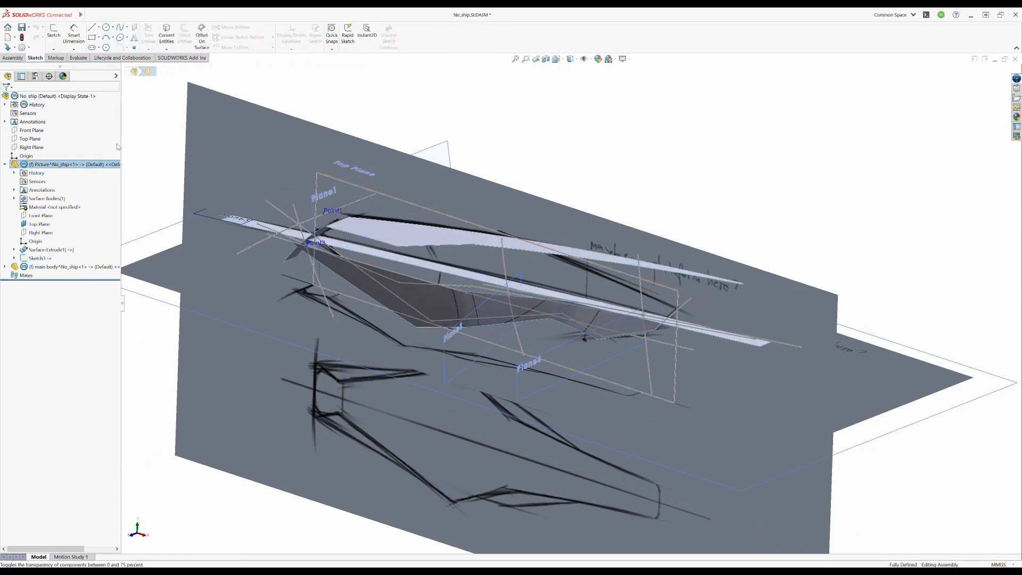
pyautogui.click(521, 168)
pyautogui.moveTo(521, 169); pyautogui.dragTo(559, 149, button='middle')
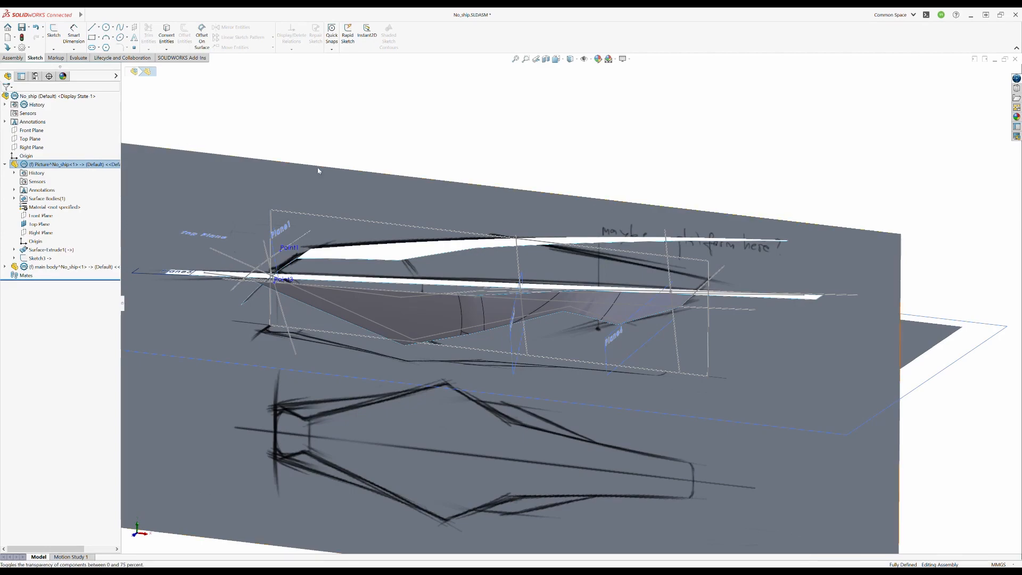
pyautogui.moveTo(318, 170)
pyautogui.mouseDown(button='middle')
pyautogui.moveTo(585, 277)
pyautogui.moveTo(557, 226)
pyautogui.moveTo(530, 232)
pyautogui.moveTo(579, 262)
pyautogui.mouseUp(button='middle')
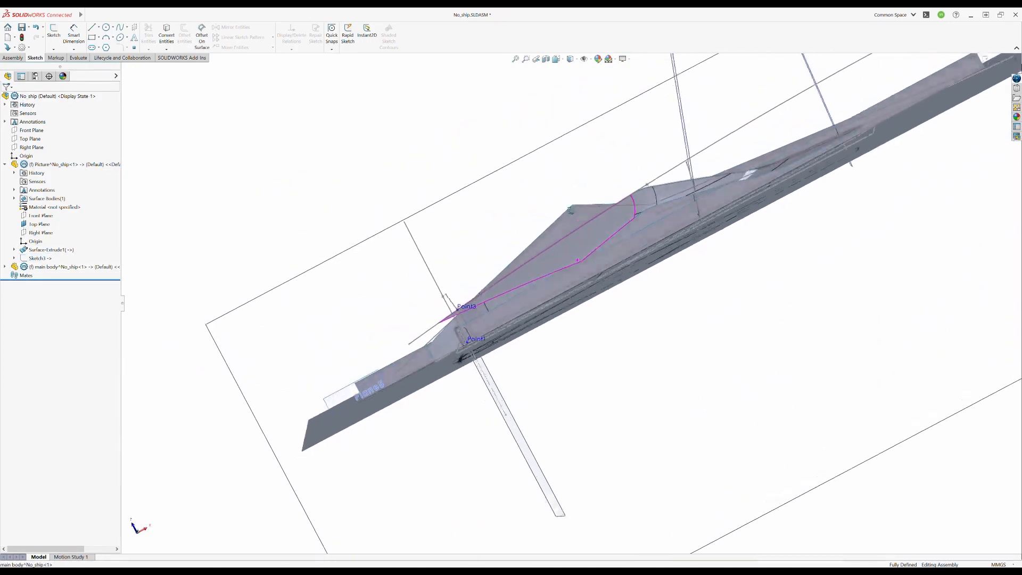